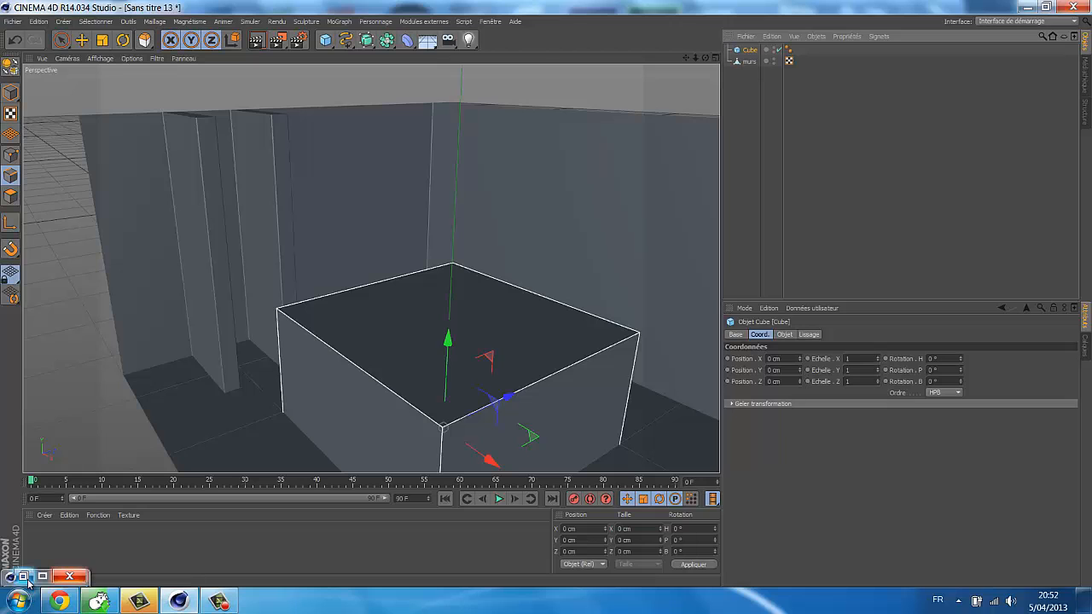
- Check the kitchen reference render and set the cube's size to X 260 cm, Y 85 cm and Z 45 cm
{"action": "left_click", "coordinate": [24, 575]}
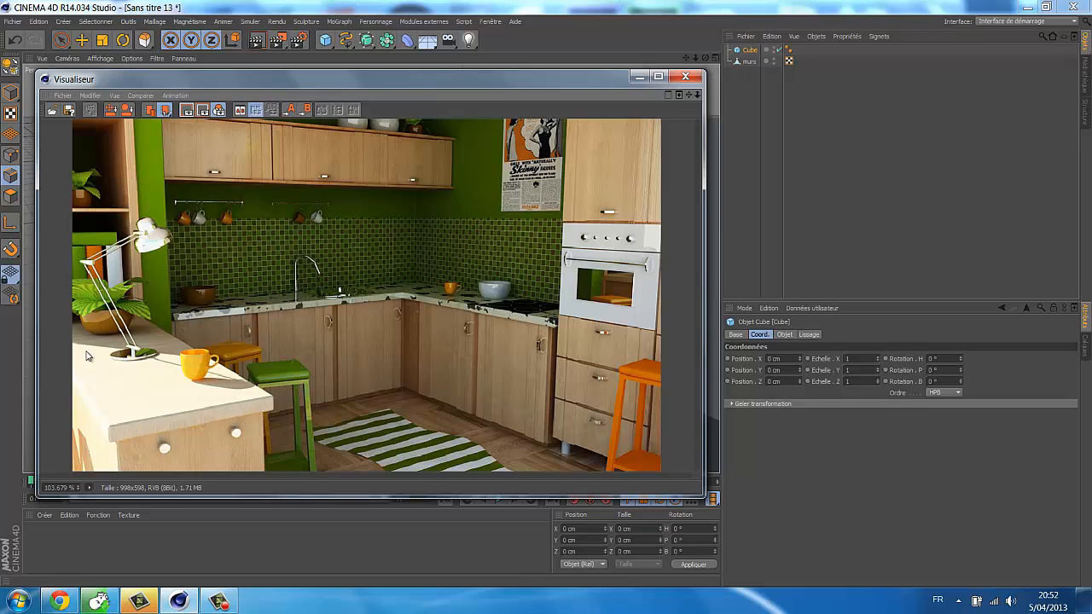
{"action": "left_click", "coordinate": [639, 77]}
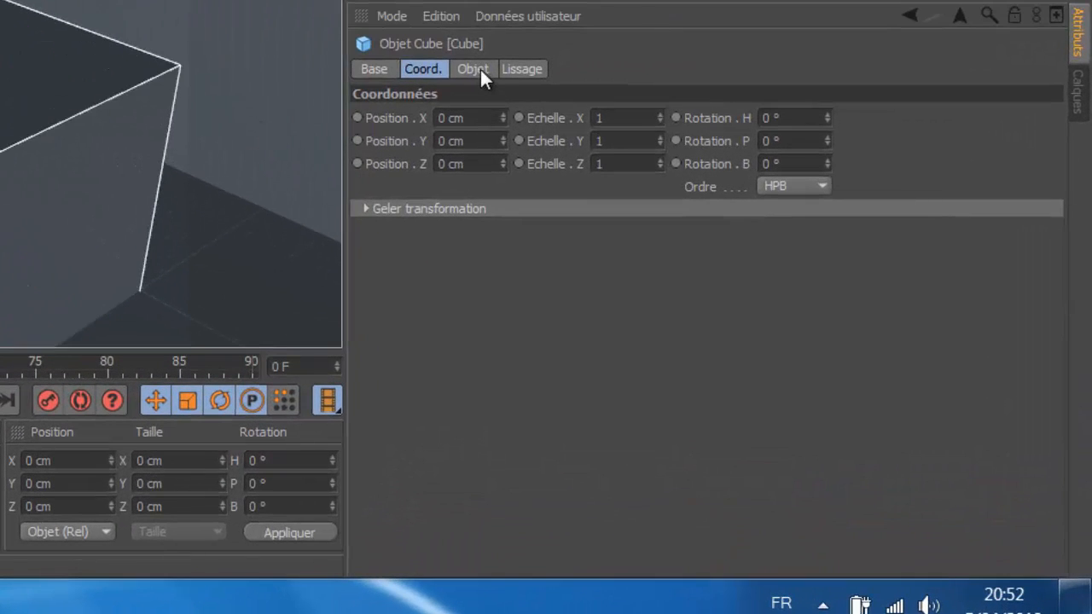
{"action": "left_click", "coordinate": [480, 68]}
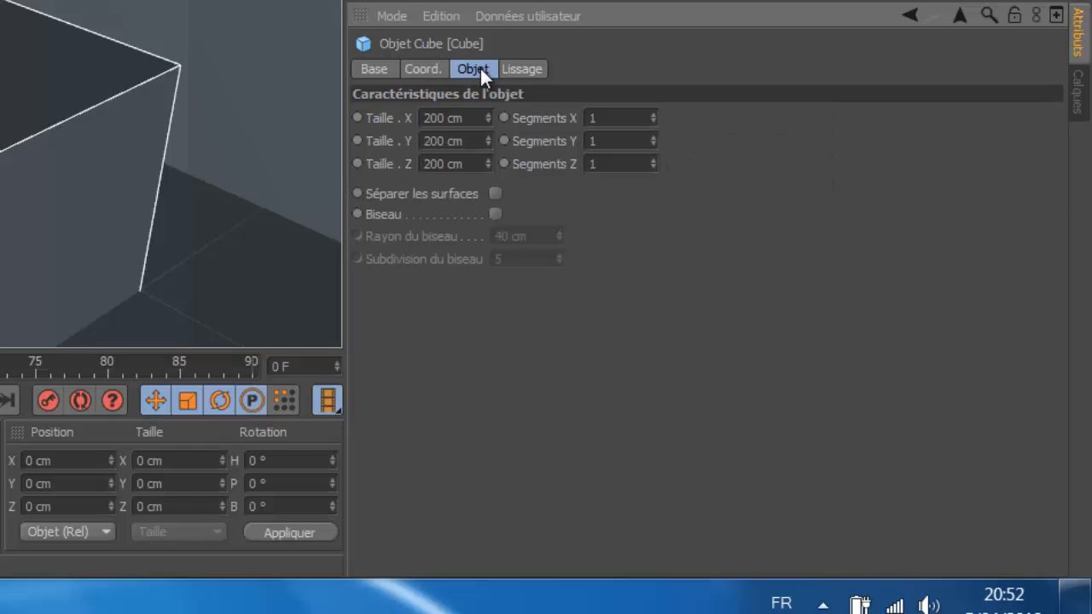
{"action": "left_click", "coordinate": [470, 116]}
{"action": "type", "text": "260"}
{"action": "key", "text": "Tab"}
{"action": "type", "text": "85"}
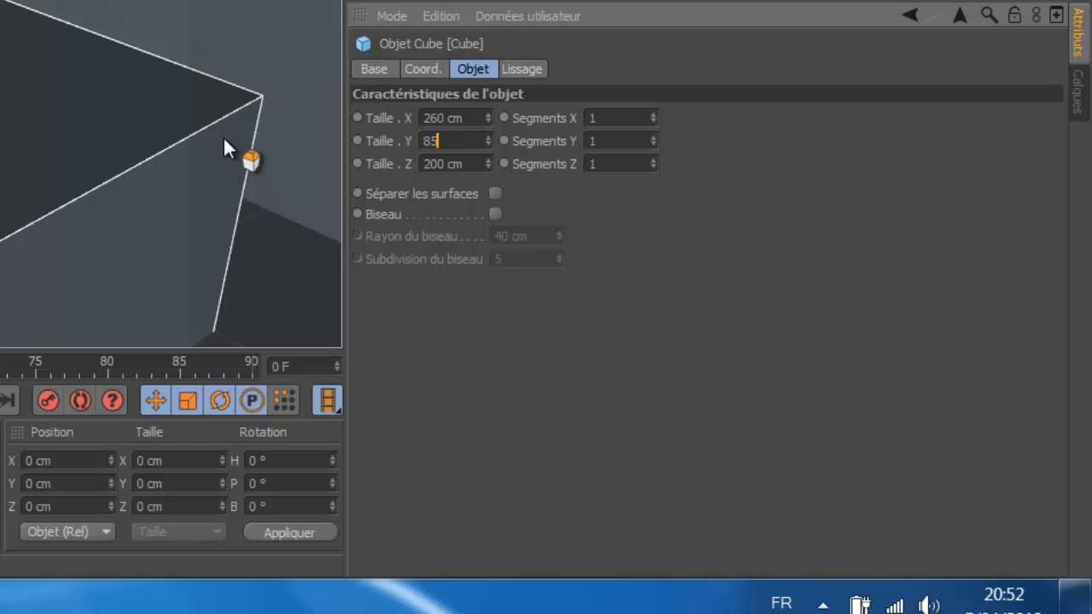
{"action": "key", "text": "Tab"}
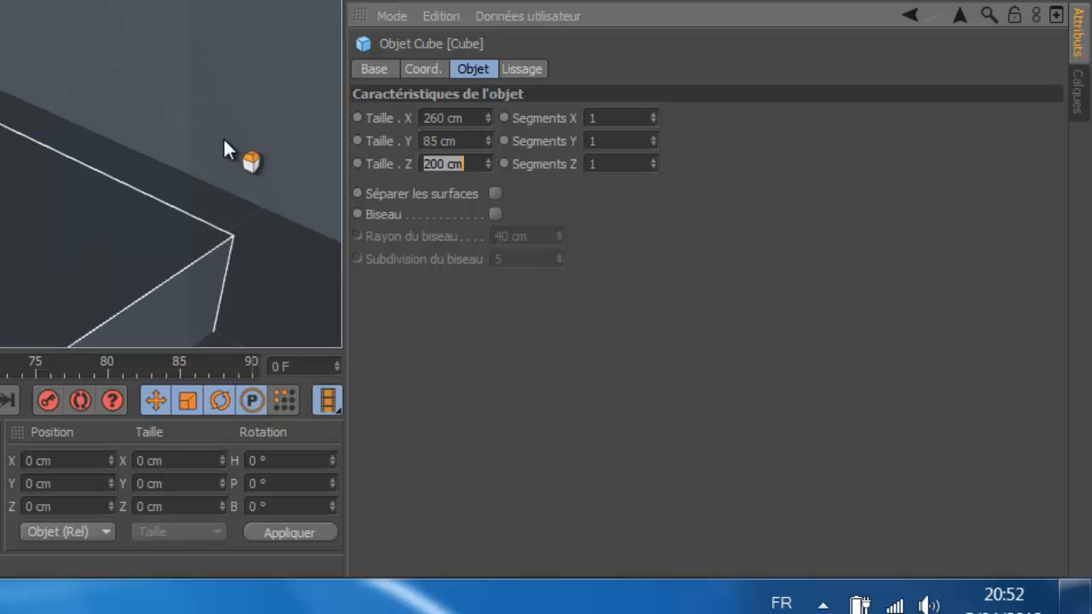
{"action": "type", "text": "45"}
{"action": "key", "text": "Tab"}
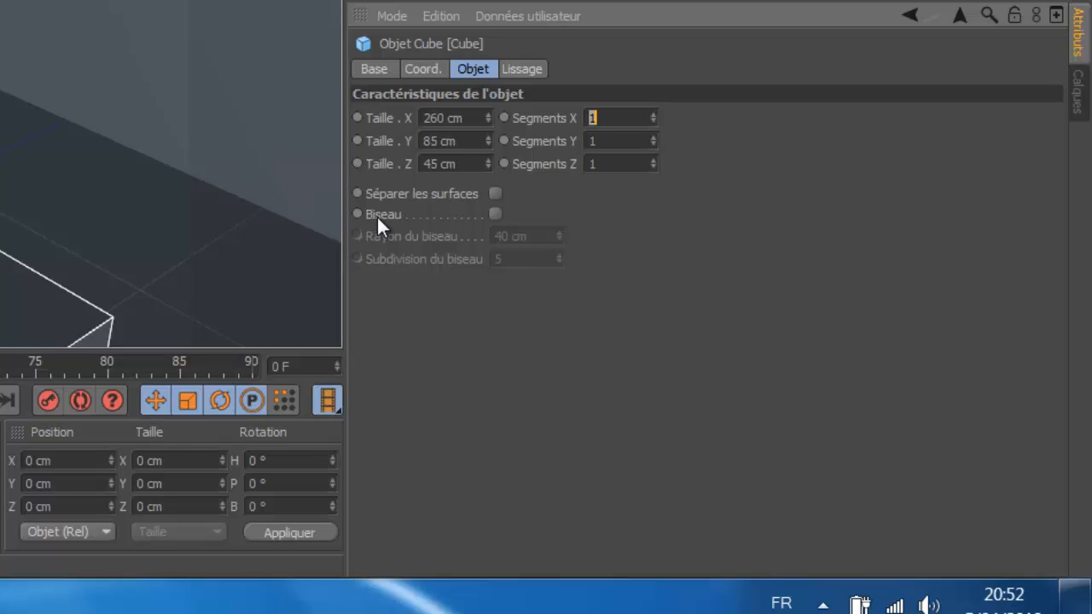
- Enable the bevel on the cube and set its bevel radius to 0.5 cm
{"action": "left_click", "coordinate": [495, 214]}
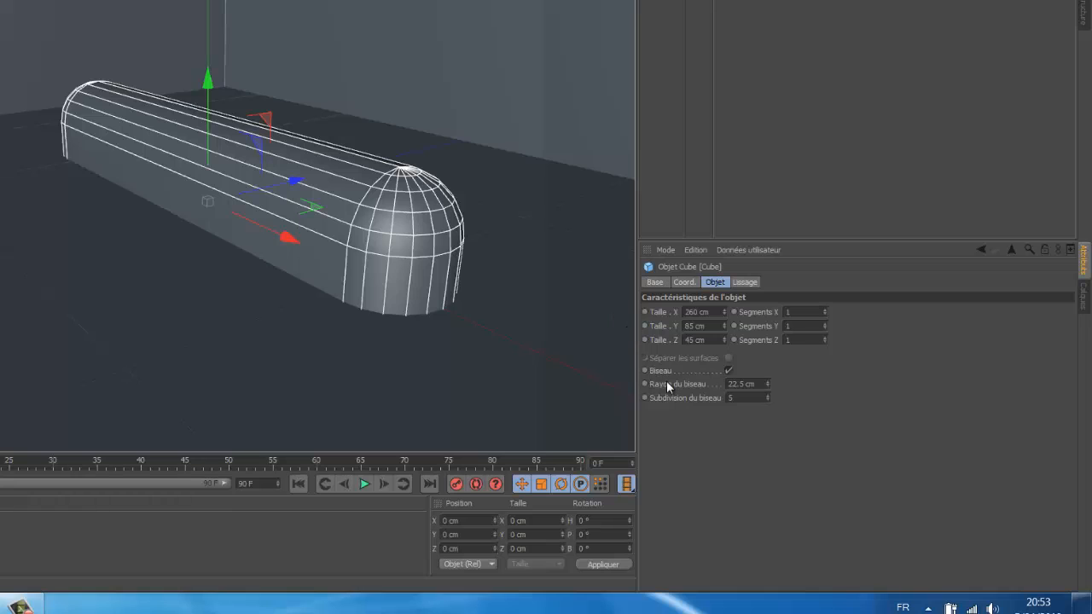
{"action": "left_click", "coordinate": [761, 383]}
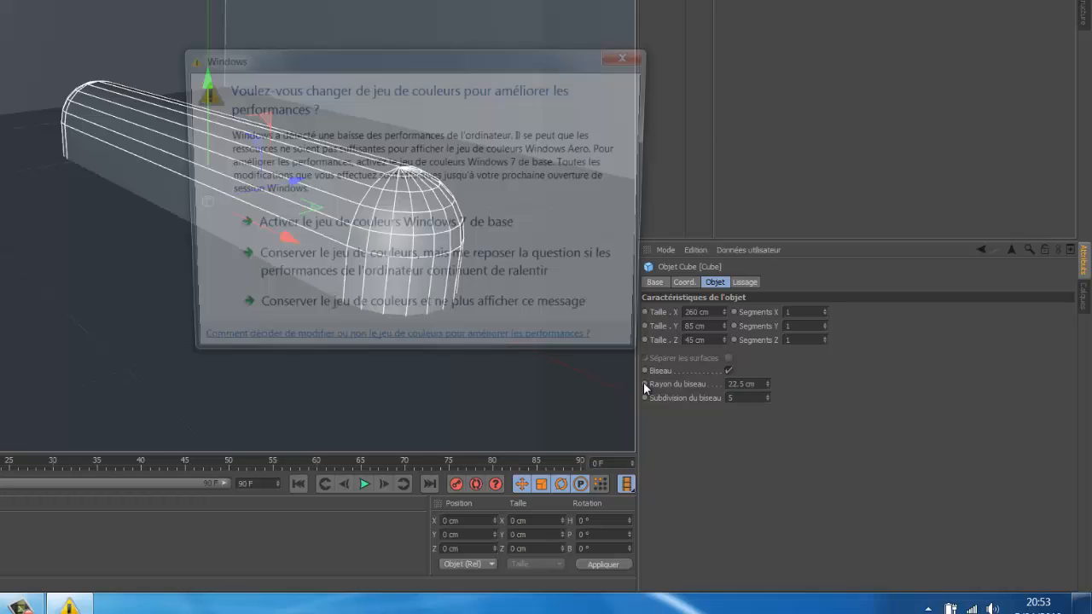
{"action": "left_click", "coordinate": [627, 56]}
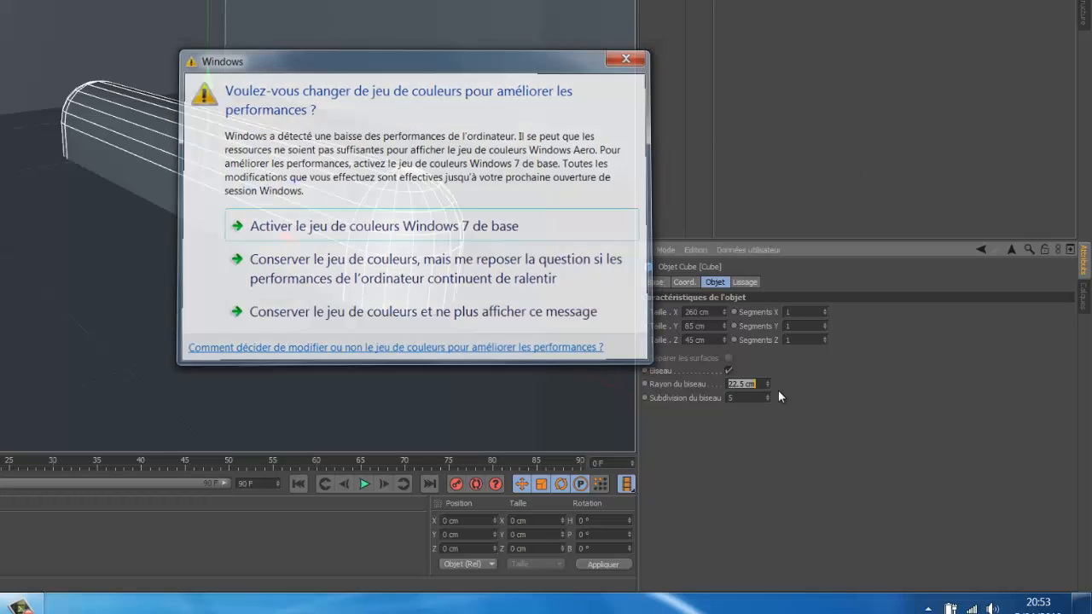
{"action": "type", "text": "8"}
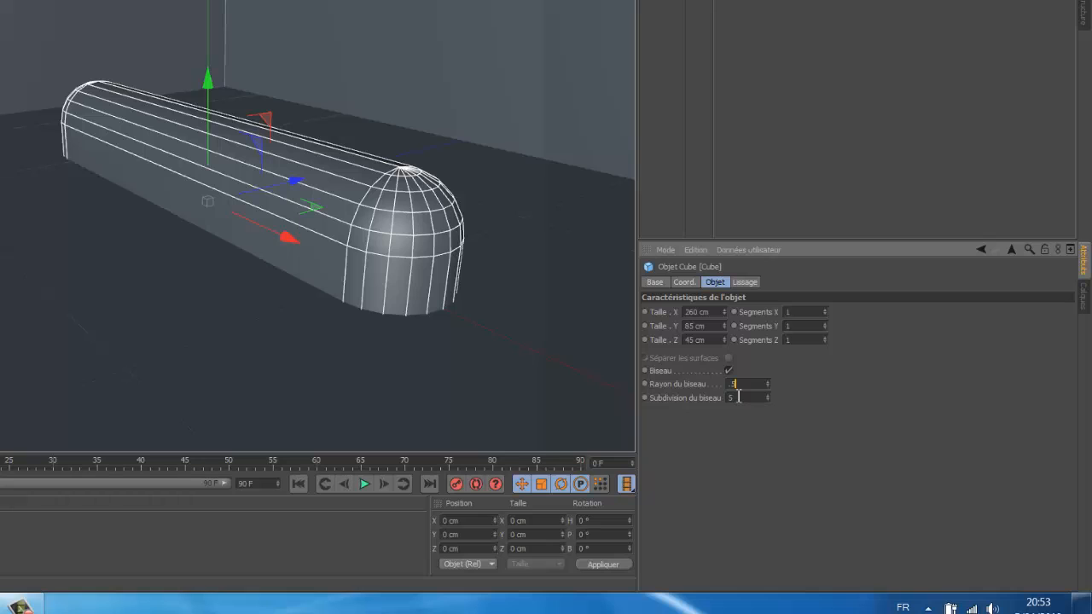
{"action": "type", "text": ".5"}
{"action": "key", "text": "Return"}
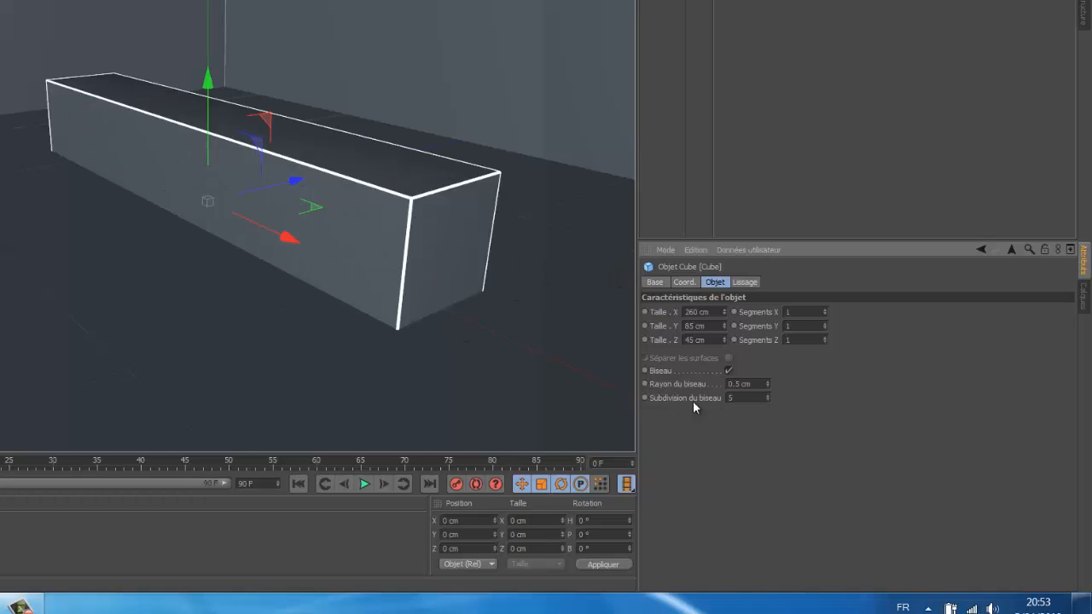
- Try a bevel subdivision of 2 on the cube's edges and settle on 3
{"action": "scroll", "coordinate": [397, 209], "scroll_direction": "up", "scroll_amount": 3}
{"action": "scroll", "coordinate": [403, 208], "scroll_direction": "up", "scroll_amount": 5}
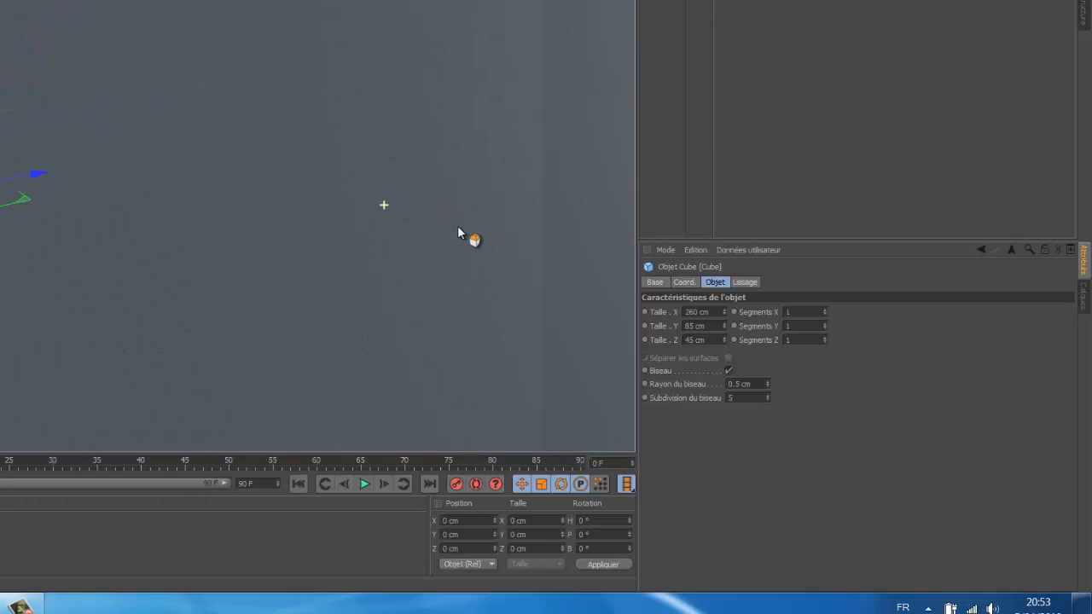
{"action": "scroll", "coordinate": [477, 248], "scroll_direction": "down", "scroll_amount": 3}
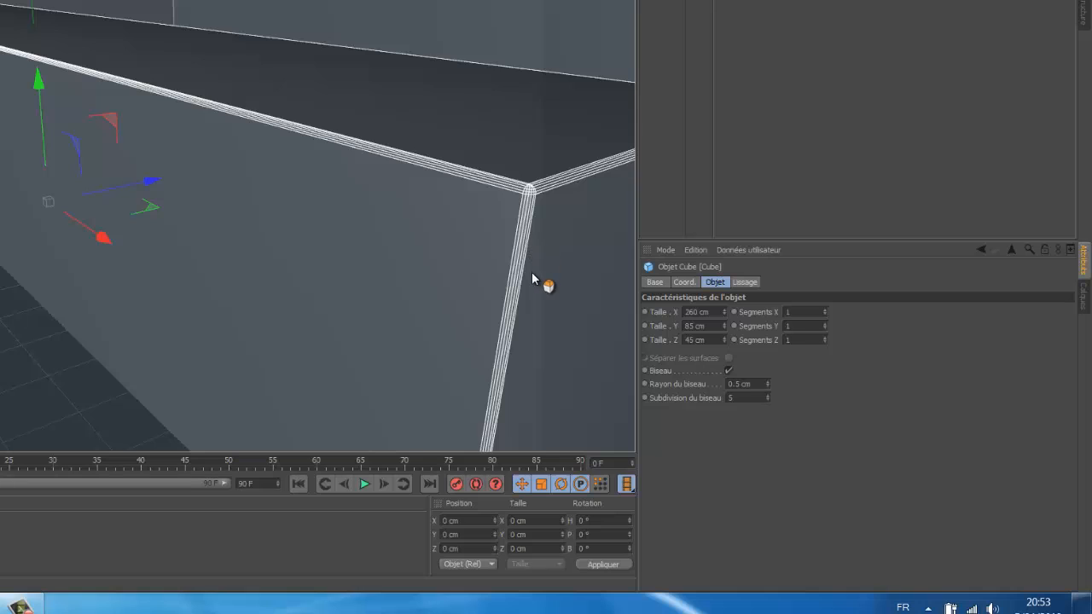
{"action": "left_click", "coordinate": [732, 398]}
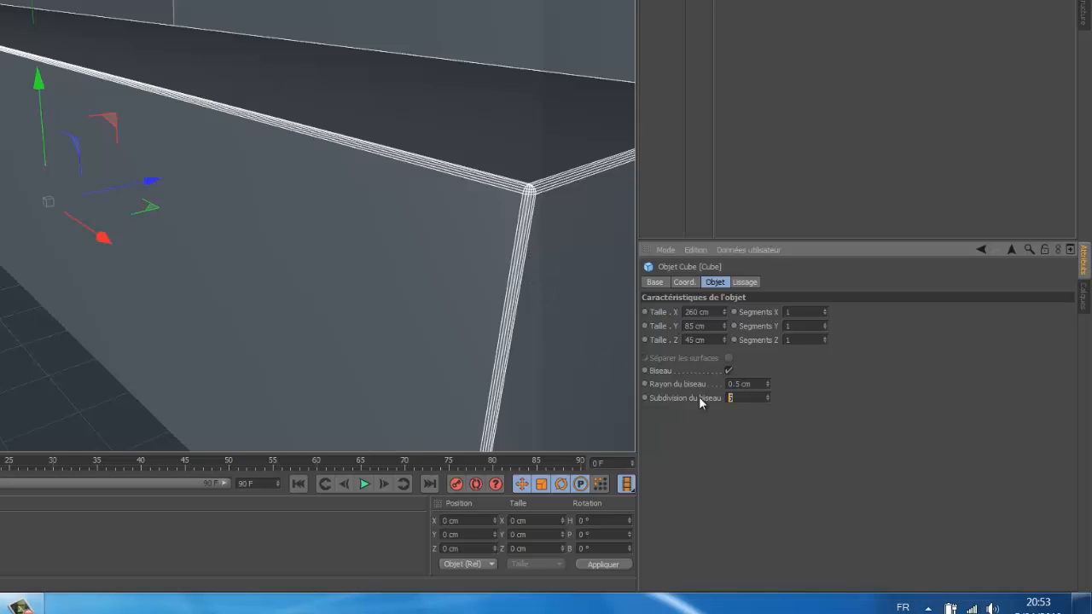
{"action": "key", "text": "Return"}
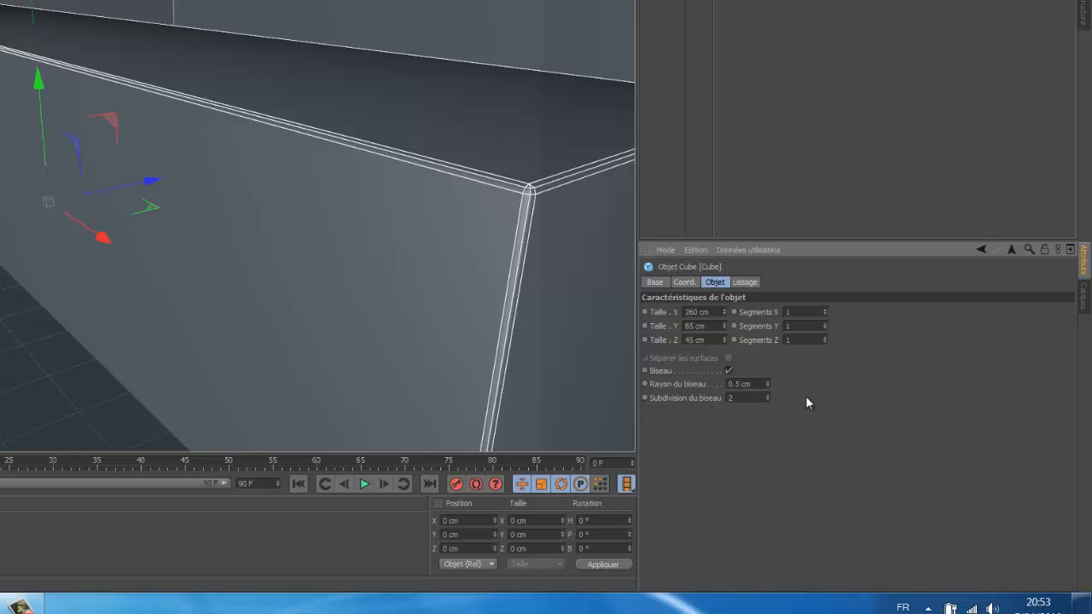
{"action": "left_click", "coordinate": [755, 397]}
{"action": "type", "text": "3"}
{"action": "key", "text": "Return"}
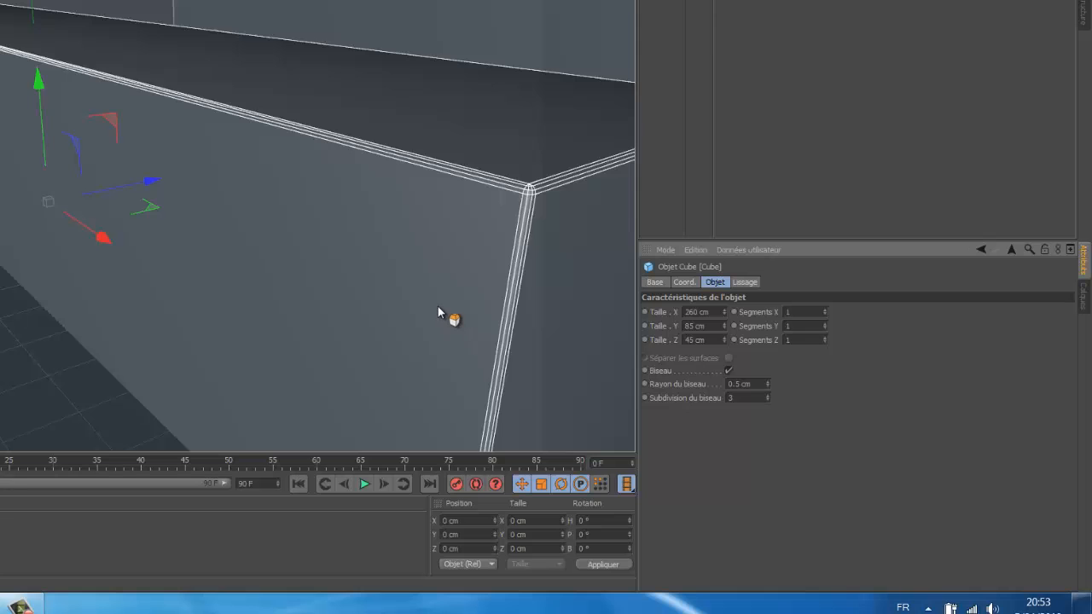
- Move the cube freehand along its X and Z axes to about X -37 cm and Z -10 cm
{"action": "scroll", "coordinate": [439, 314], "scroll_direction": "down", "scroll_amount": 8}
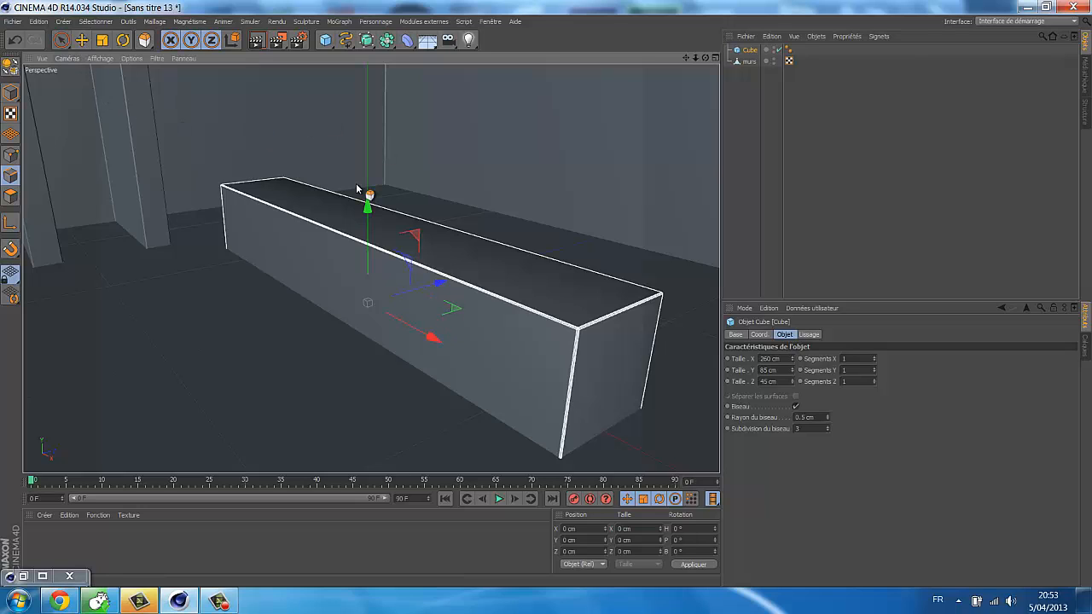
{"action": "key", "text": "e"}
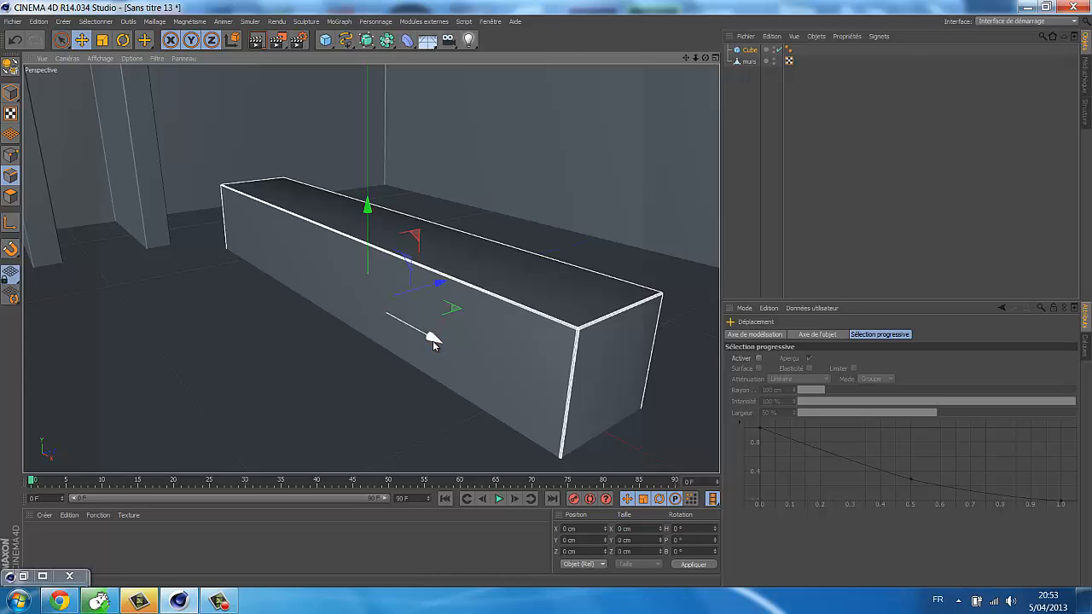
{"action": "left_click_drag", "start_coordinate": [433, 337], "coordinate": [335, 297]}
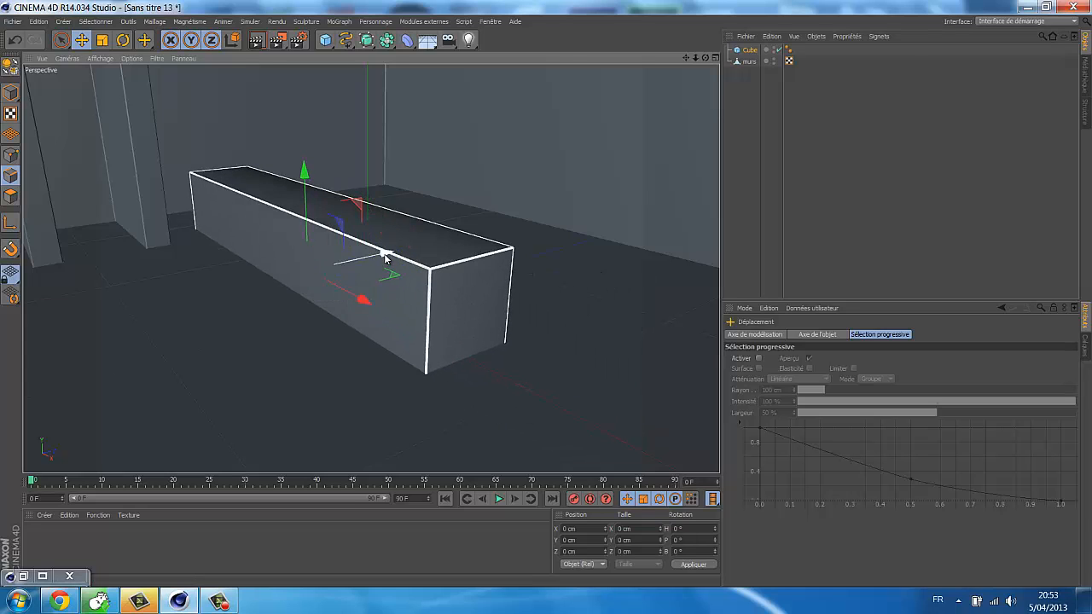
{"action": "left_click_drag", "start_coordinate": [384, 256], "coordinate": [236, 287]}
{"action": "left_click_drag", "start_coordinate": [174, 341], "coordinate": [207, 353]}
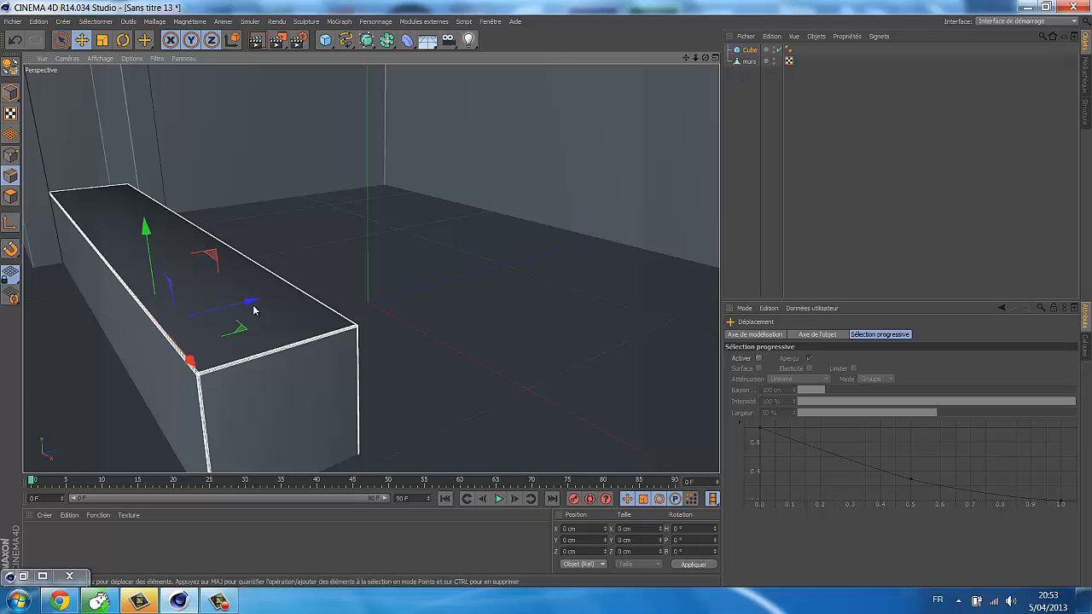
{"action": "left_click_drag", "start_coordinate": [283, 298], "coordinate": [390, 268]}
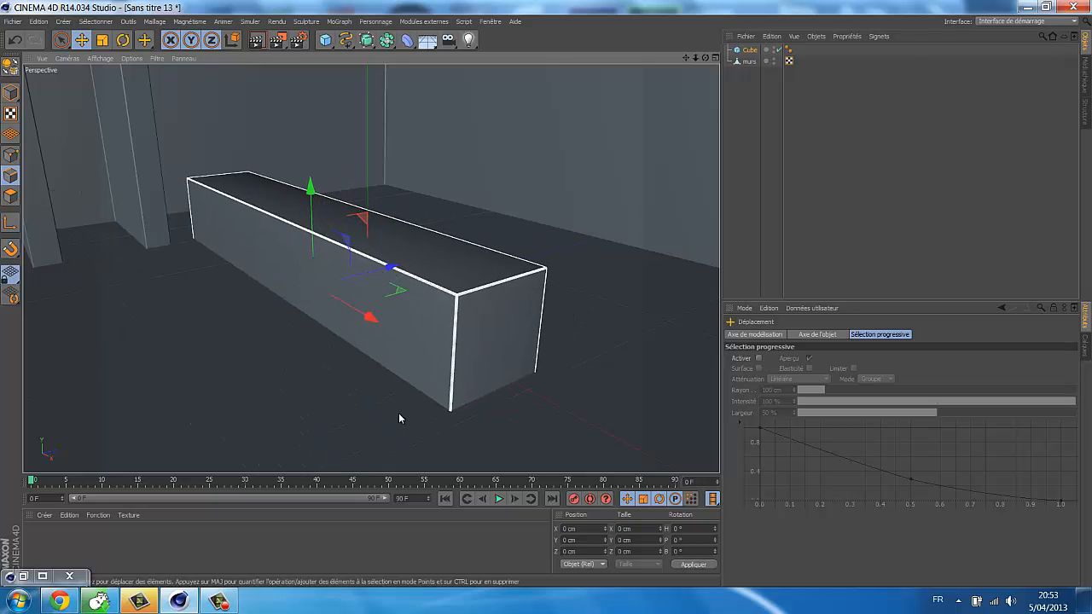
- Set the cube's position to X -120 cm, Y 42.5 cm and Z -90 cm and check its placement in the room
{"action": "double_click", "coordinate": [749, 49]}
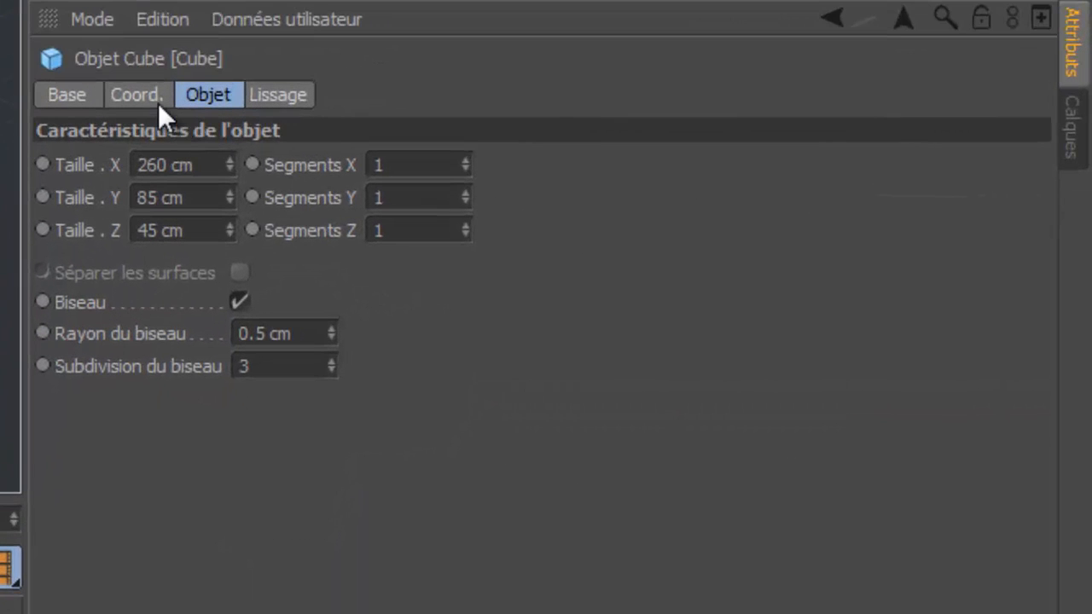
{"action": "left_click", "coordinate": [143, 97]}
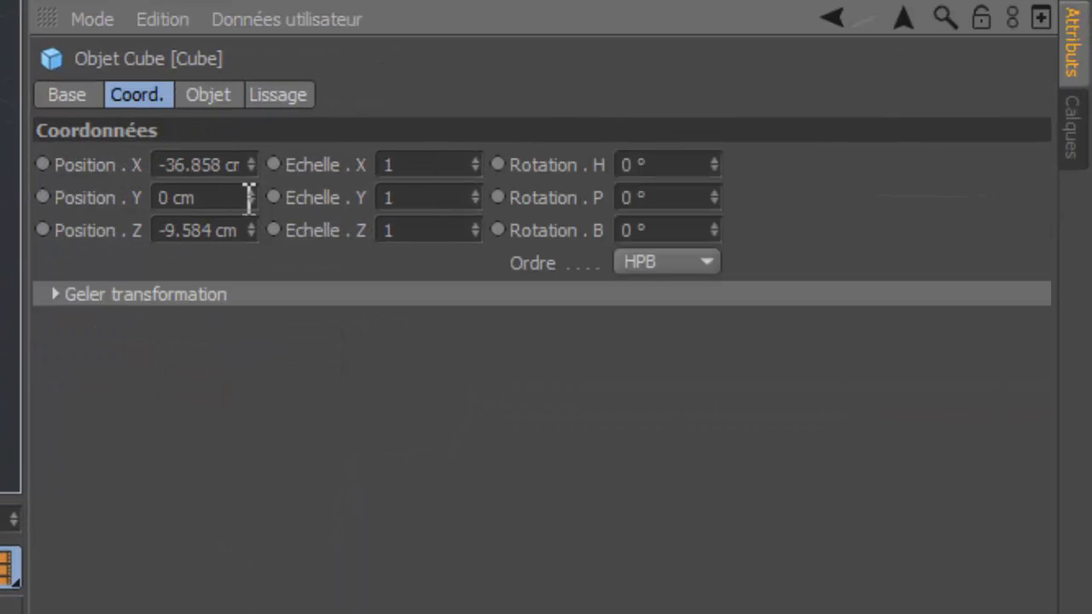
{"action": "left_click_drag", "start_coordinate": [163, 164], "coordinate": [299, 164]}
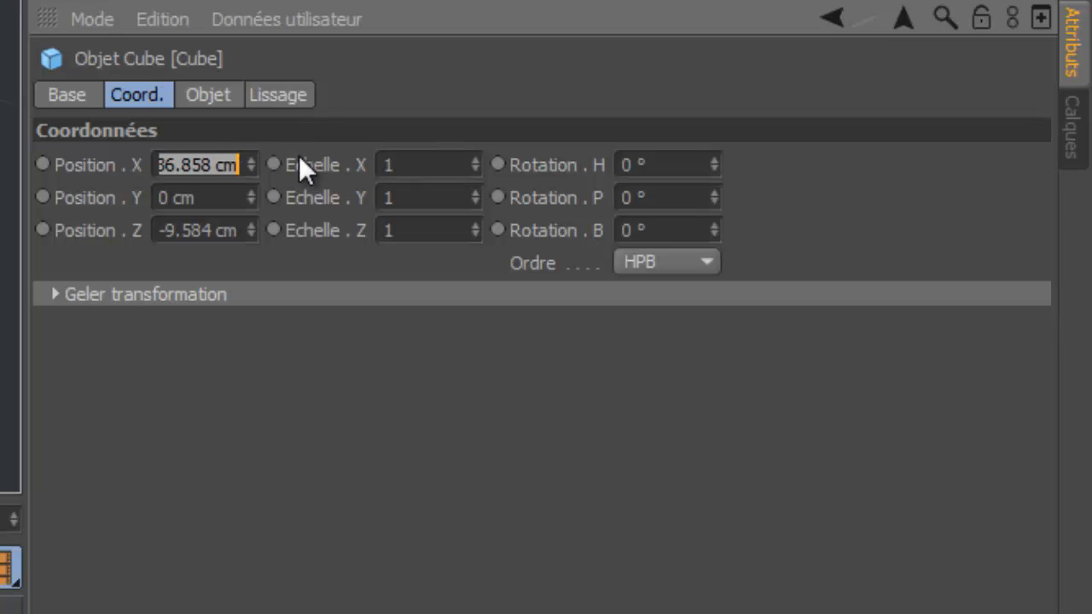
{"action": "type", "text": "-120"}
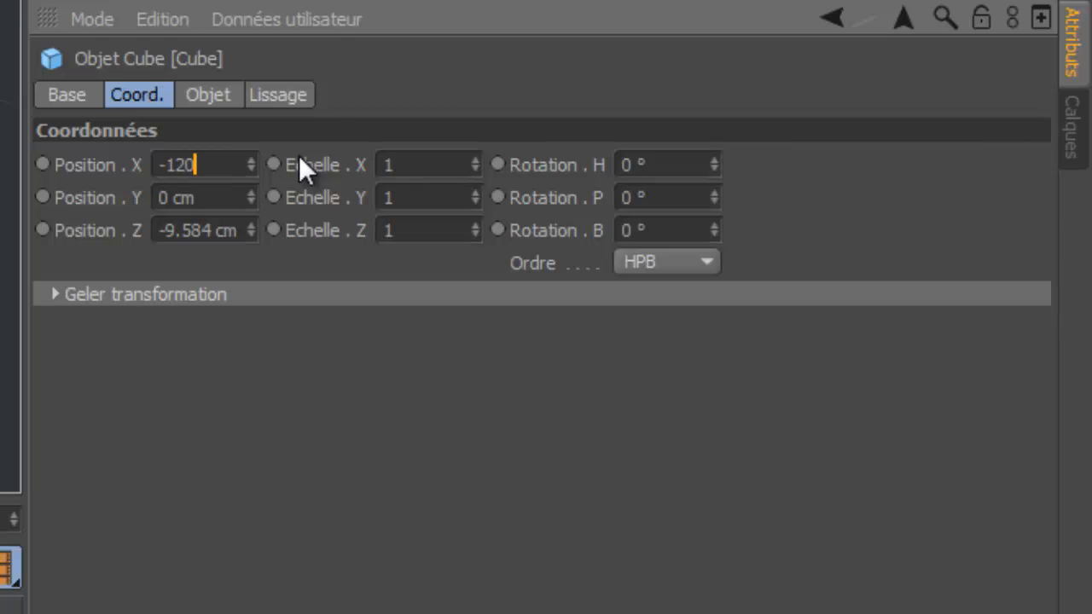
{"action": "key", "text": "Tab"}
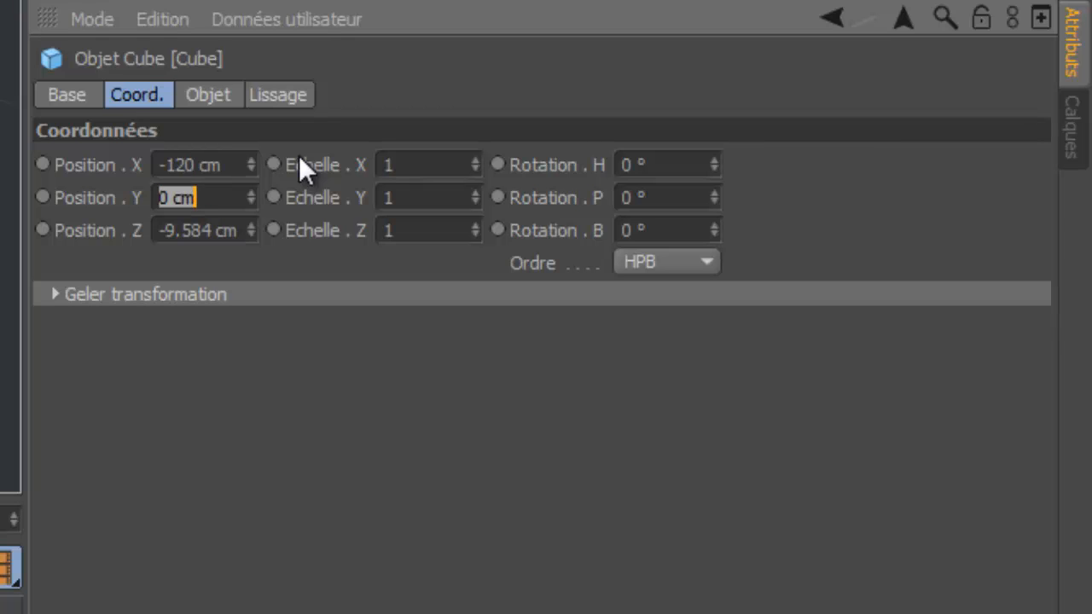
{"action": "type", "text": "42,5"}
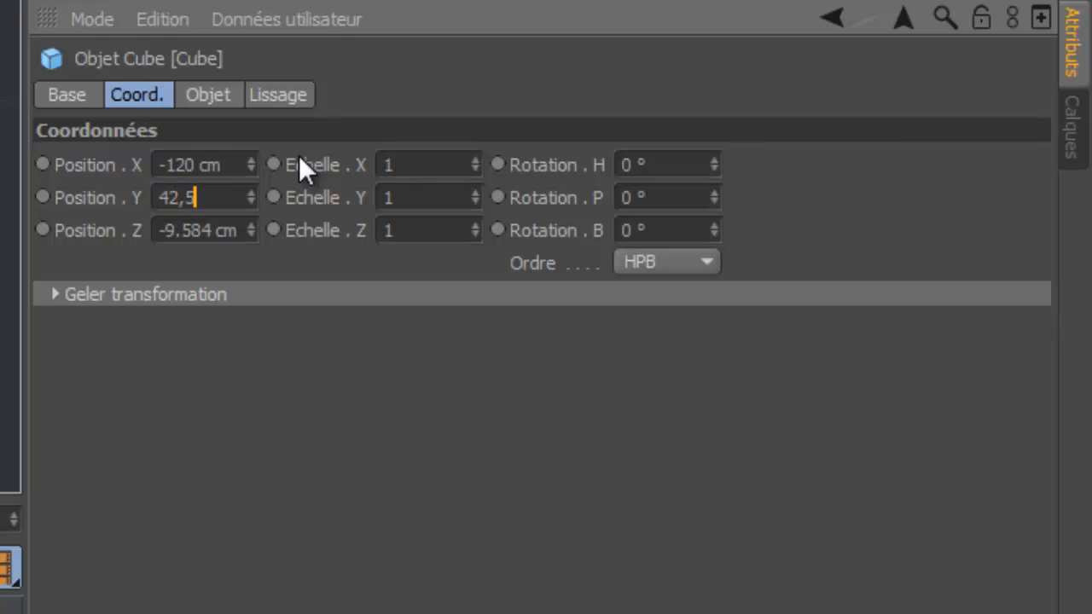
{"action": "key", "text": "Tab"}
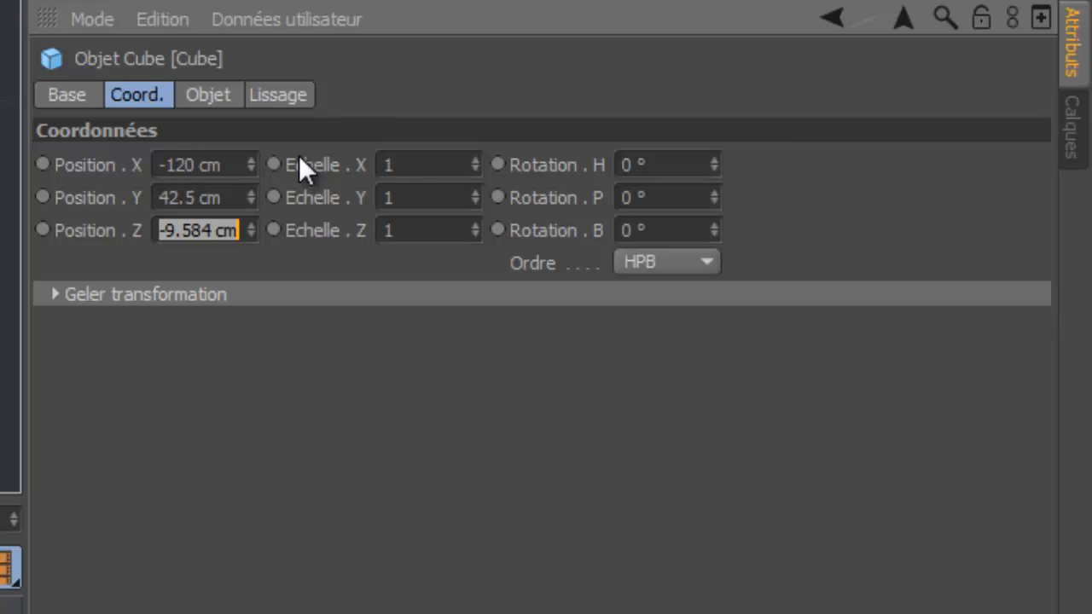
{"action": "type", "text": "-90"}
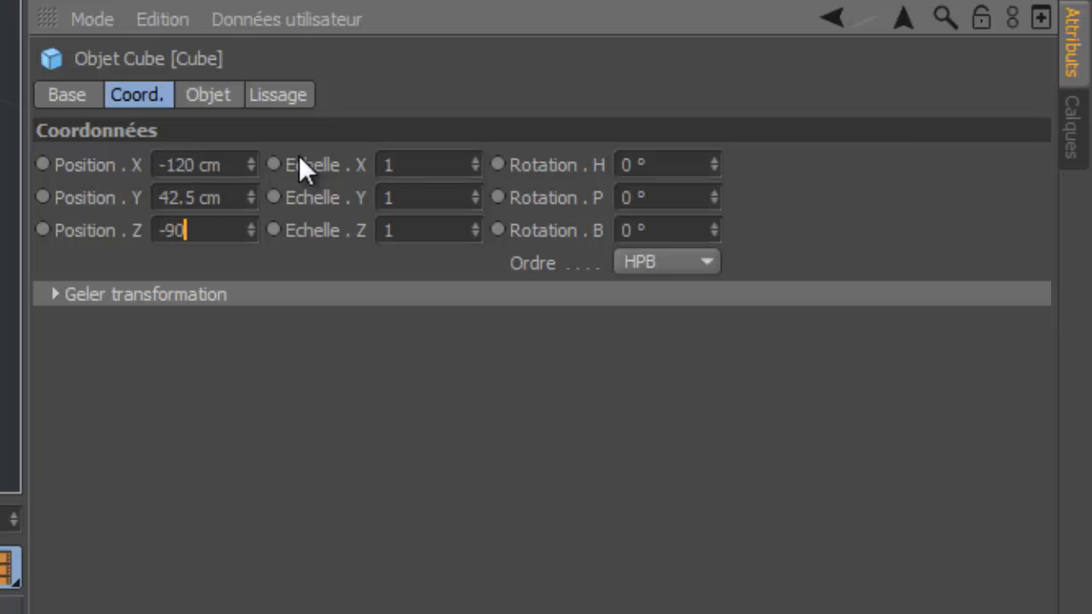
{"action": "key", "text": "Return"}
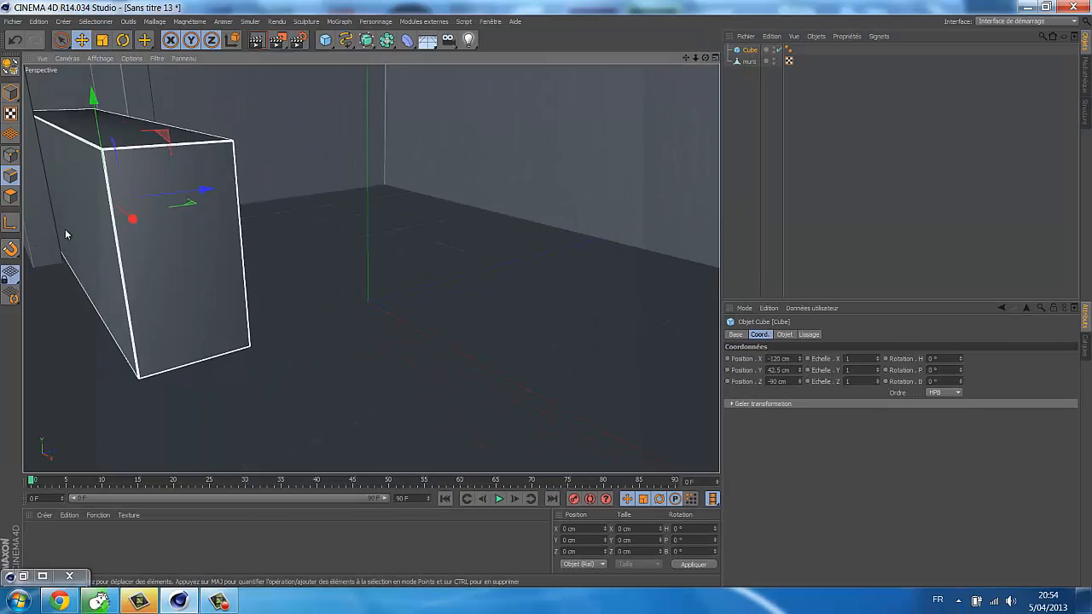
{"action": "left_click_drag", "start_coordinate": [64, 230], "coordinate": [101, 241], "text": "alt"}
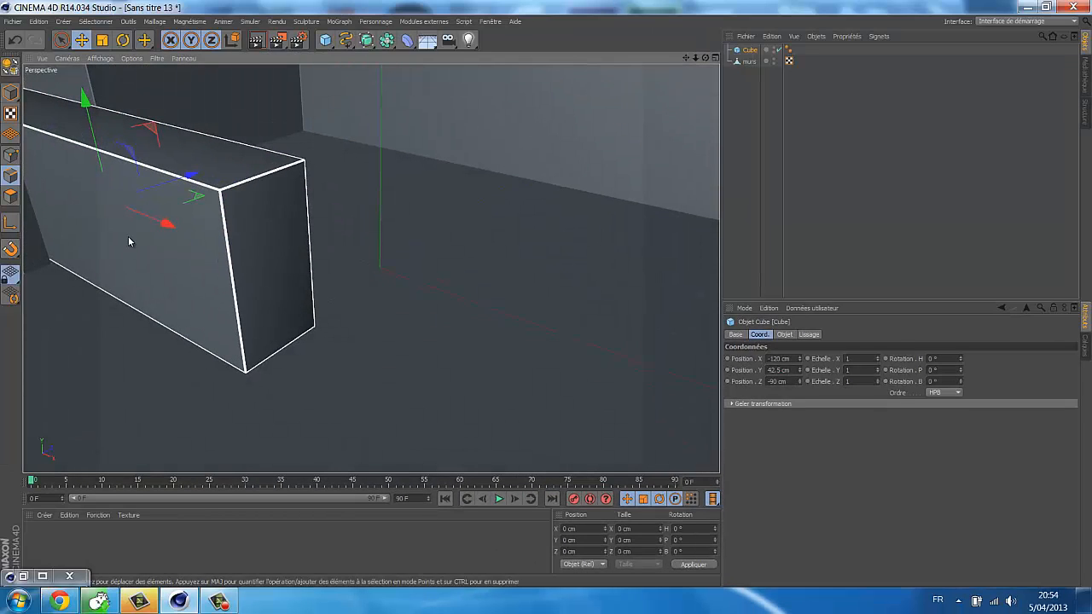
{"action": "left_click_drag", "start_coordinate": [129, 234], "coordinate": [279, 354], "text": "alt"}
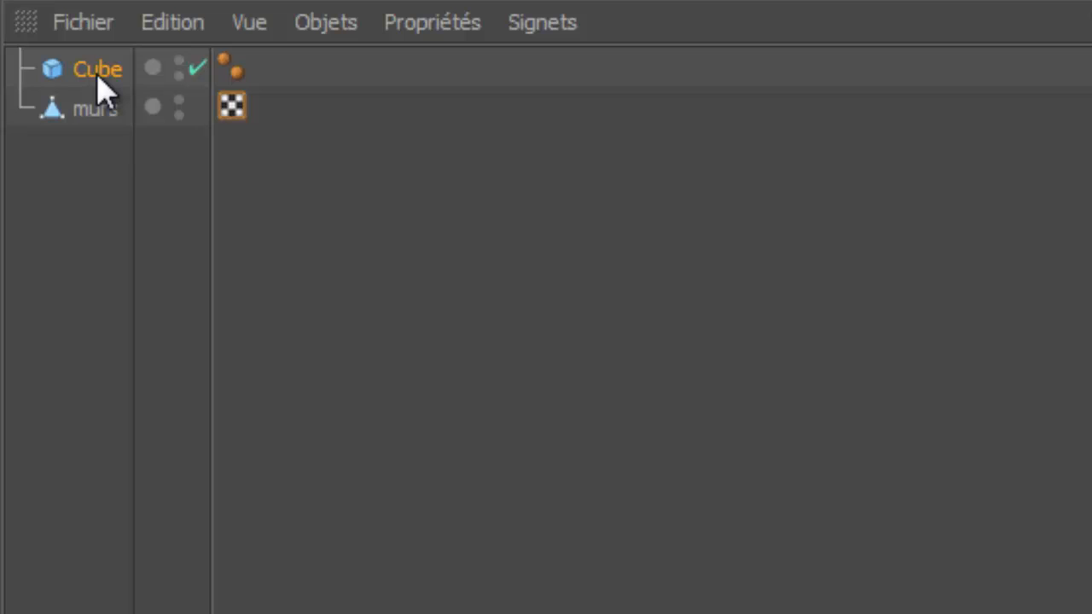
- Rename the cube as Table and duplicate it by copying and pasting the object
{"action": "double_click", "coordinate": [97, 75]}
{"action": "type", "text": "Tab"}
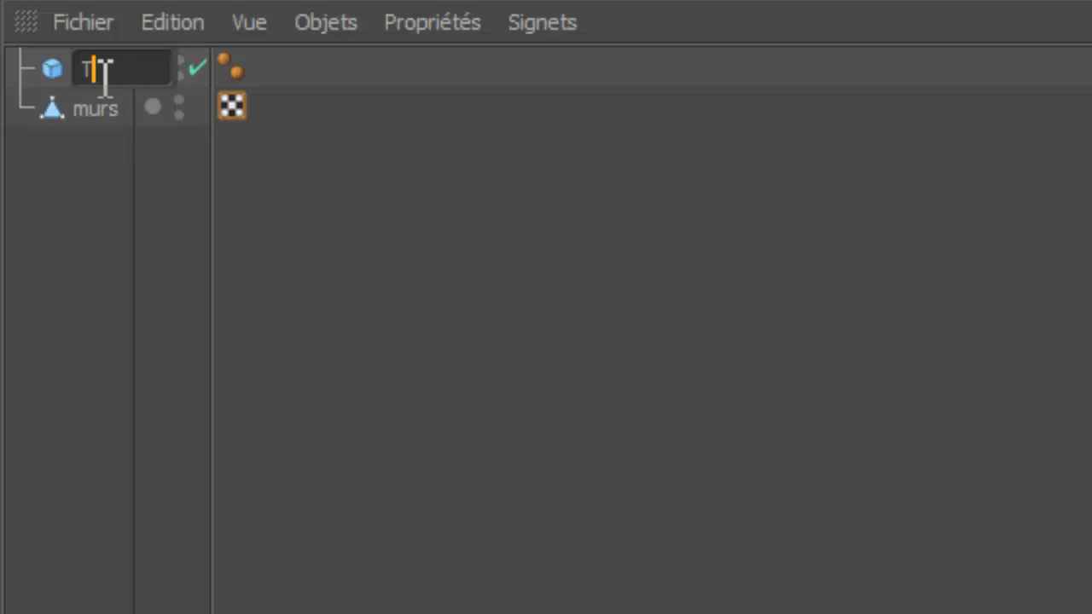
{"action": "type", "text": "le"}
{"action": "key", "text": "Return"}
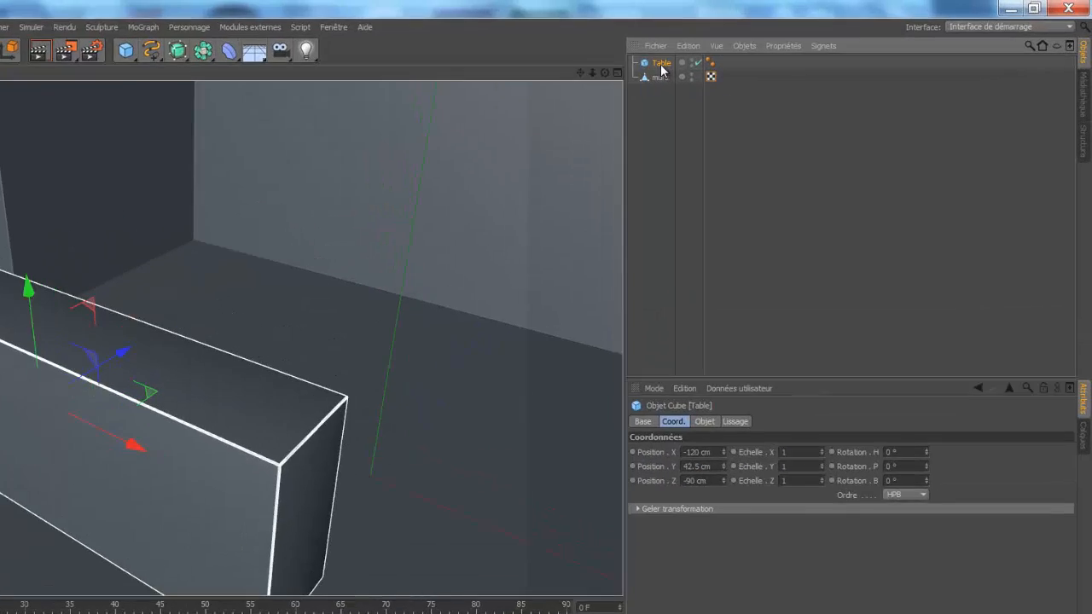
{"action": "key", "text": "ctrl+c"}
{"action": "key", "text": "ctrl+v"}
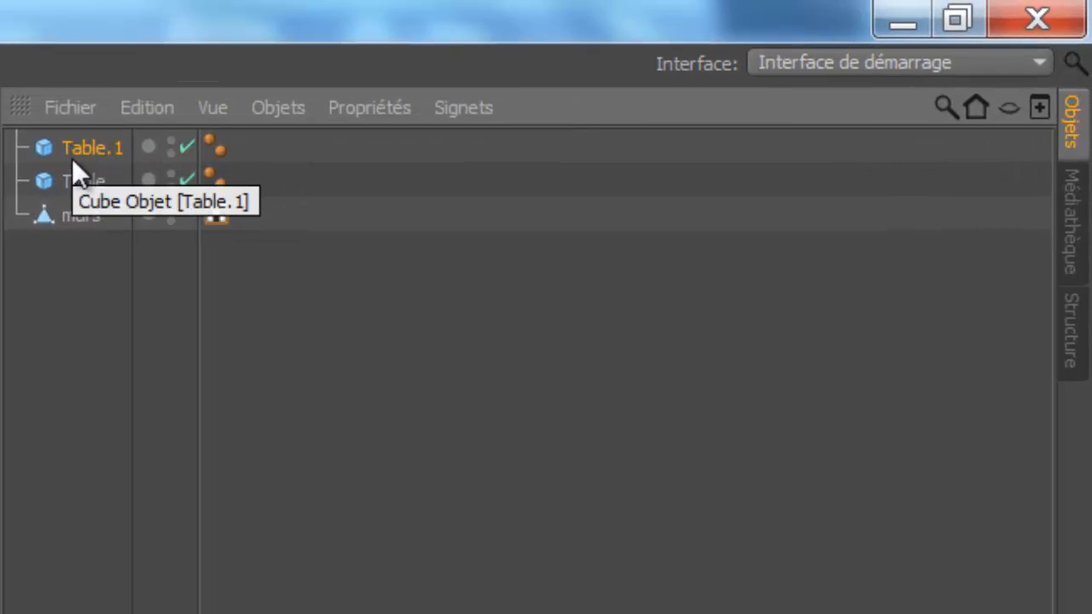
- Rename the duplicated table object as tablette
{"action": "double_click", "coordinate": [107, 148]}
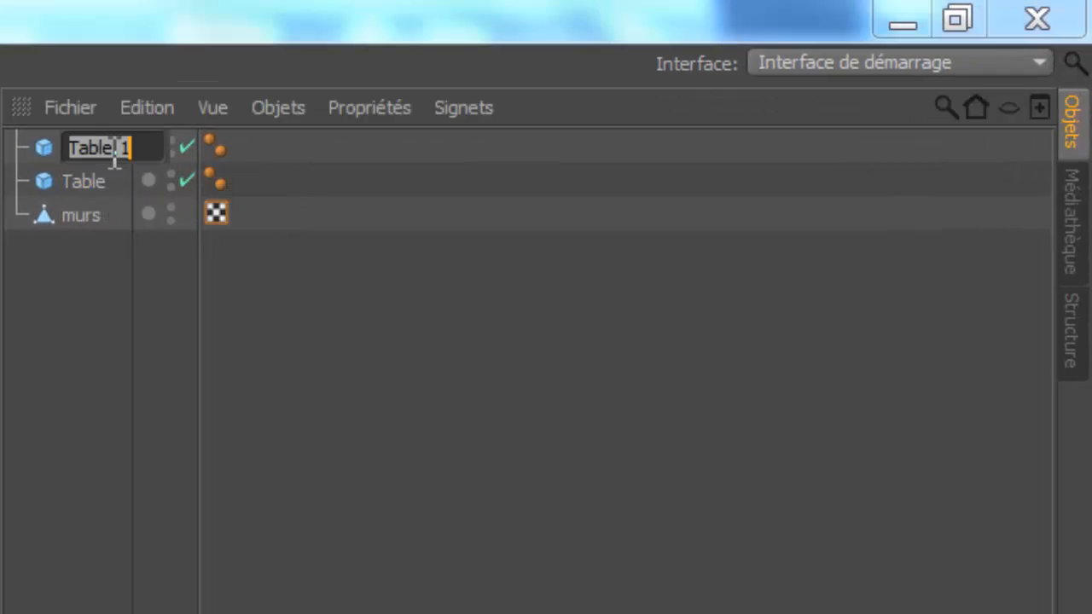
{"action": "type", "text": "tablette"}
{"action": "key", "text": "Return"}
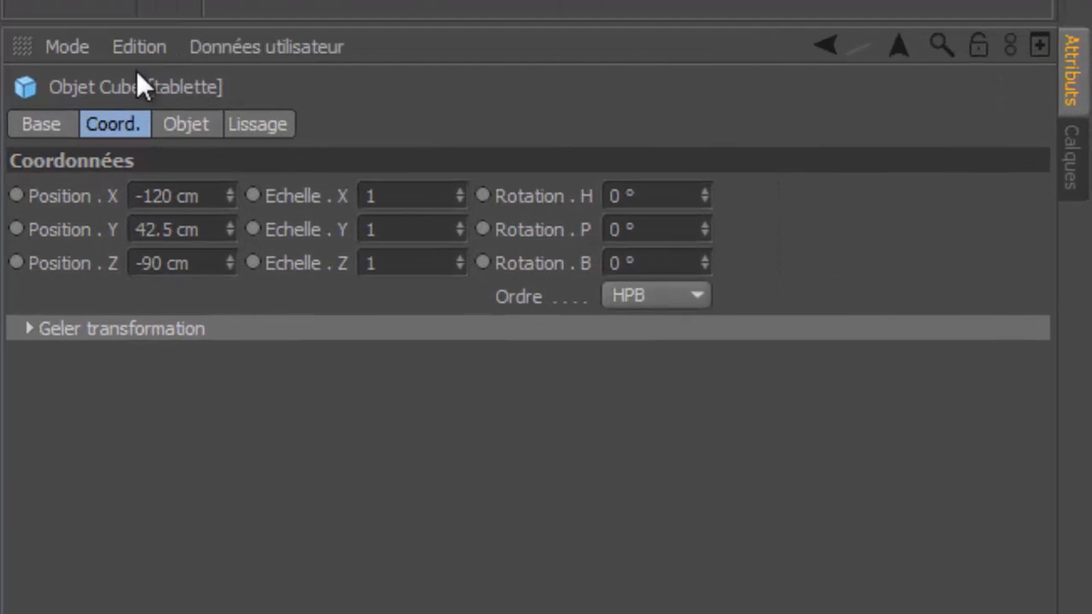
- Set the tablette's size to 265 cm in X, 5 cm in Y and 50 cm in Z
{"action": "left_click", "coordinate": [183, 130]}
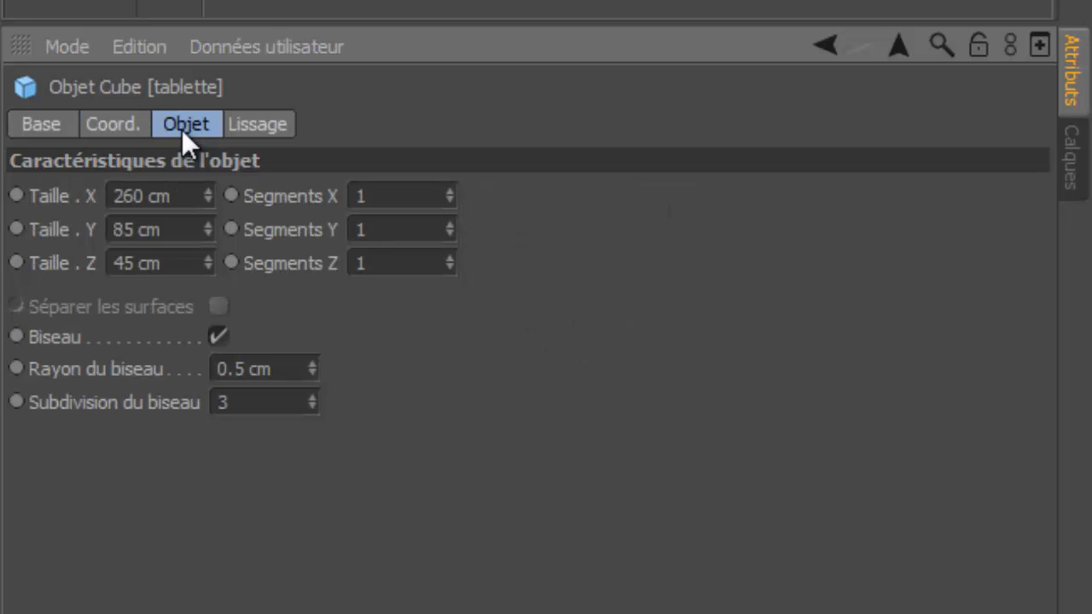
{"action": "left_click", "coordinate": [192, 199]}
{"action": "type", "text": "265"}
{"action": "key", "text": "Return"}
{"action": "left_click", "coordinate": [196, 232]}
{"action": "left_click_drag", "start_coordinate": [199, 232], "coordinate": [114, 232]}
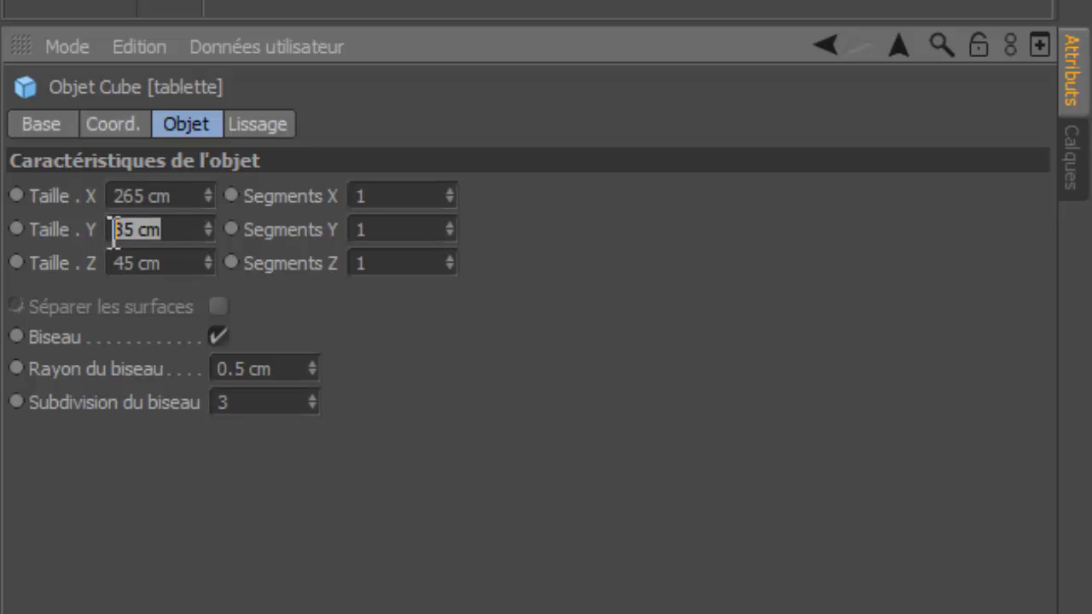
{"action": "type", "text": "3"}
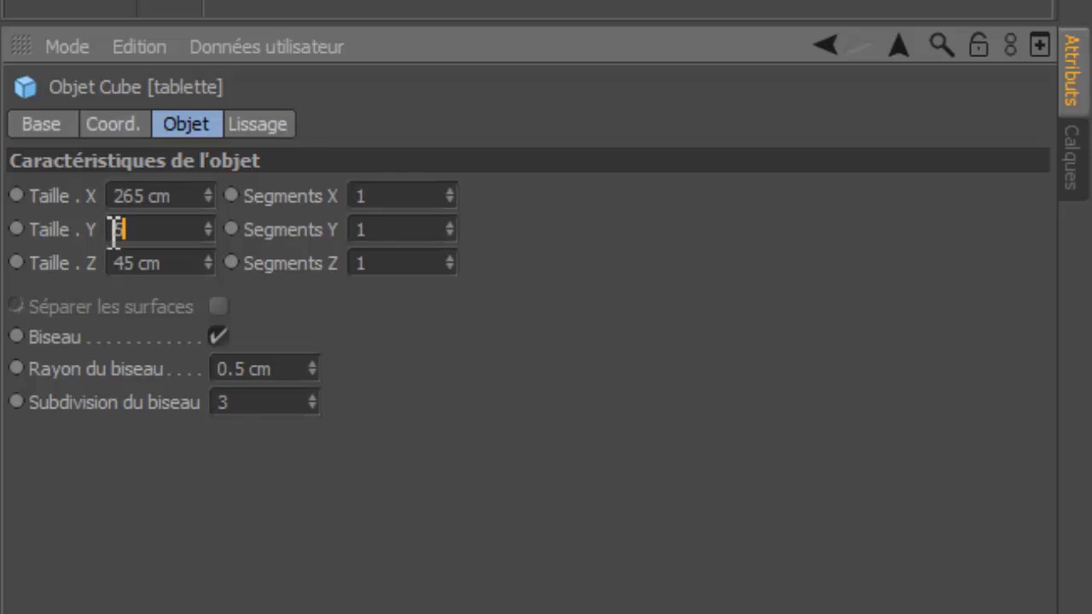
{"action": "key", "text": "Return"}
{"action": "left_click", "coordinate": [152, 263]}
{"action": "left_click_drag", "start_coordinate": [153, 264], "coordinate": [71, 275]}
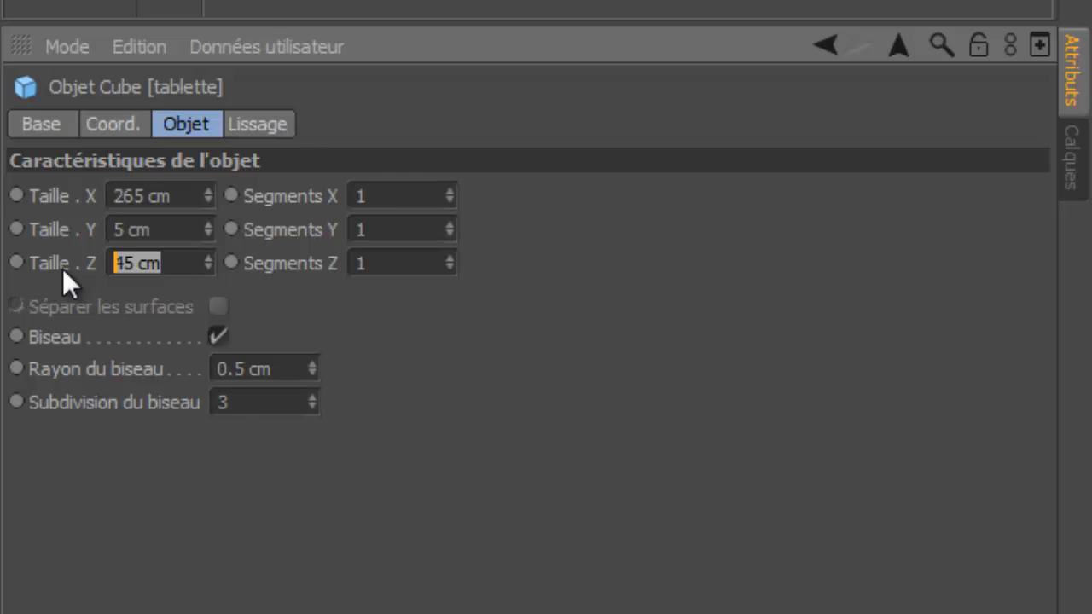
{"action": "left_click", "coordinate": [188, 266]}
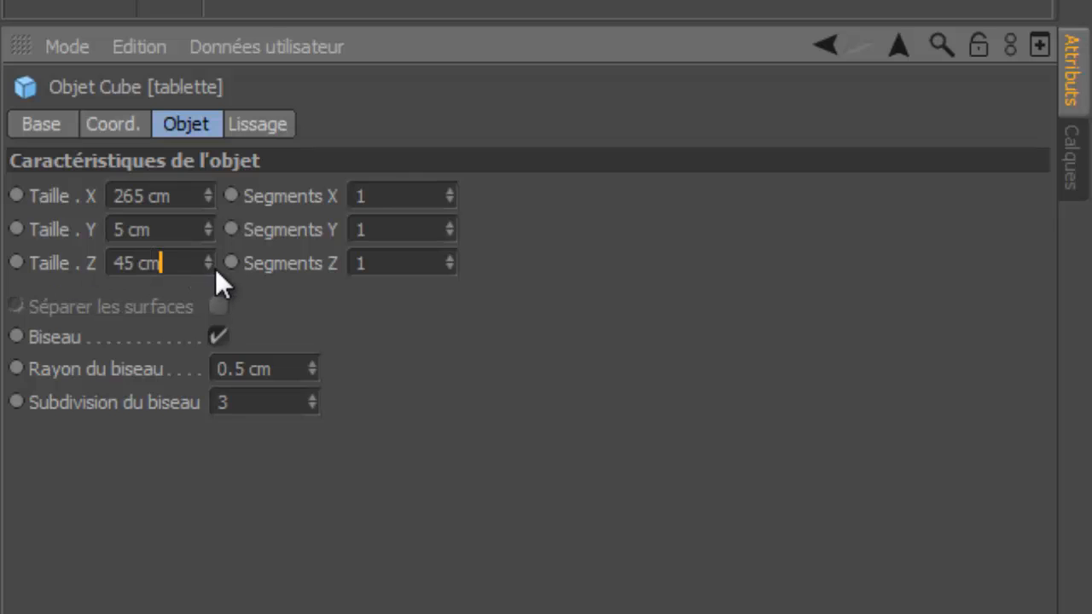
{"action": "type", "text": "+5"}
{"action": "key", "text": "Return"}
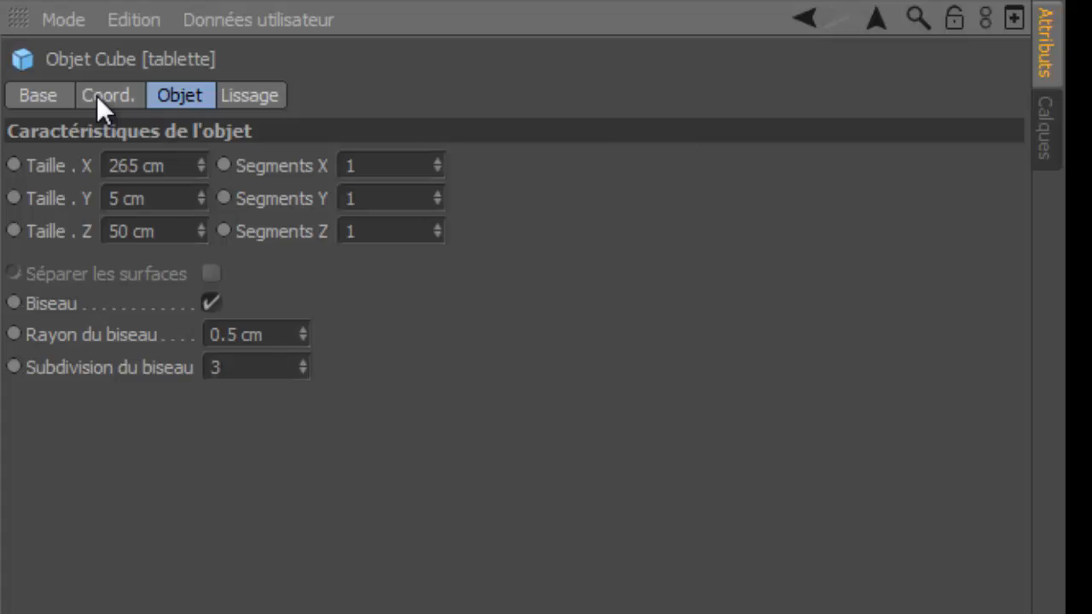
- Set the tablette's Y position to 87.5 cm so it rests on top of the table
{"action": "left_click", "coordinate": [102, 96]}
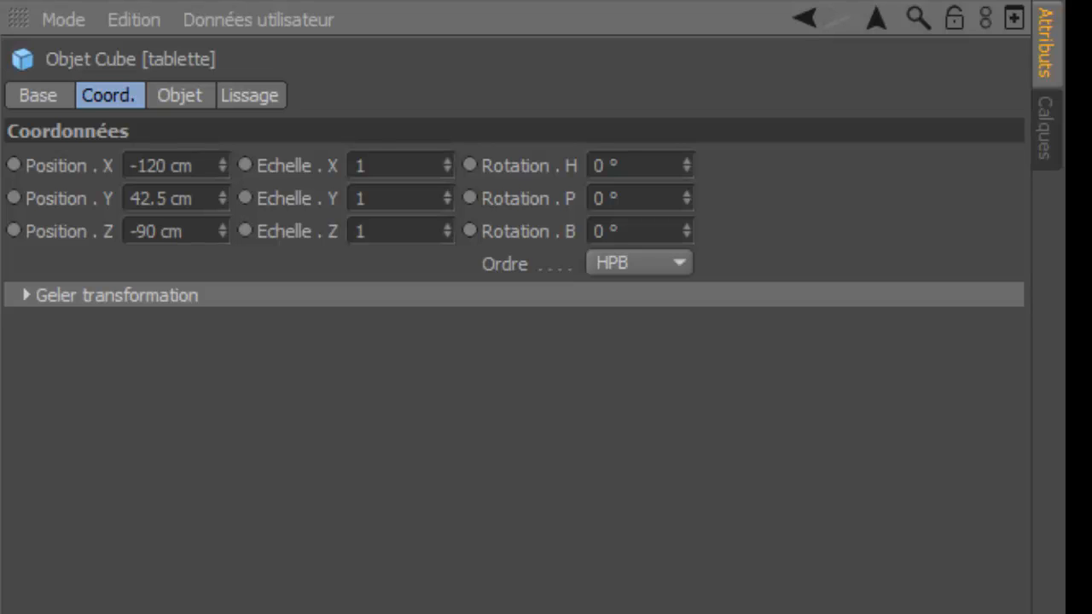
{"action": "left_click_drag", "start_coordinate": [202, 203], "coordinate": [40, 213]}
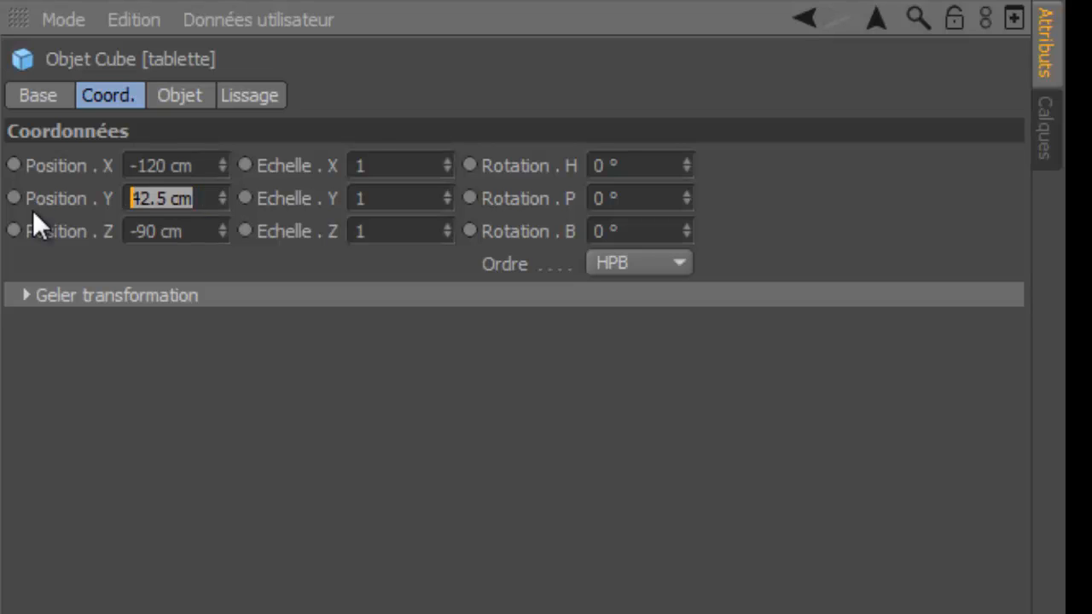
{"action": "type", "text": "87.5"}
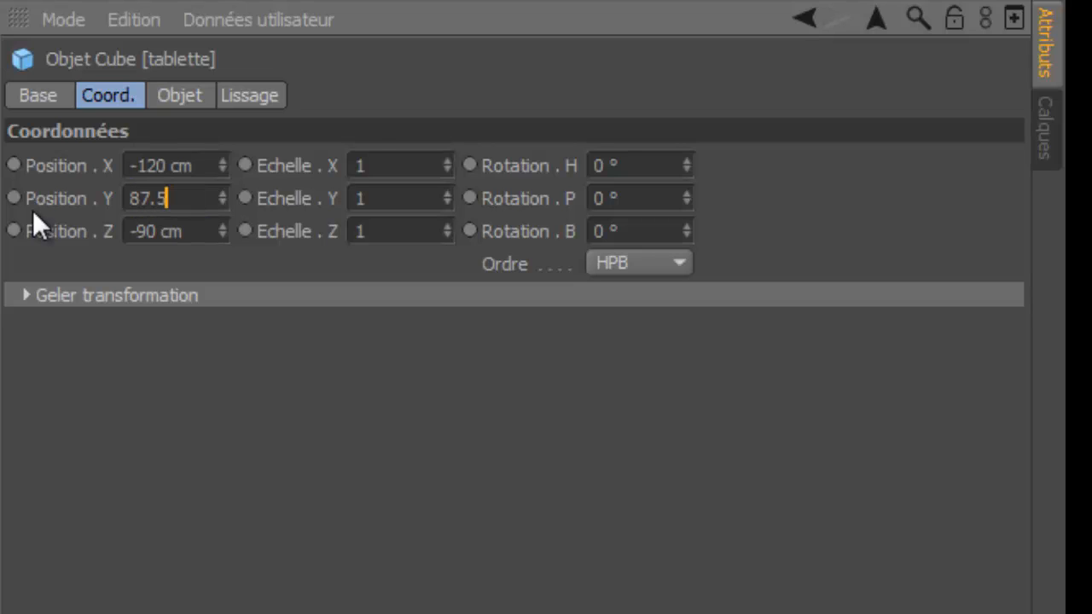
{"action": "key", "text": "Return"}
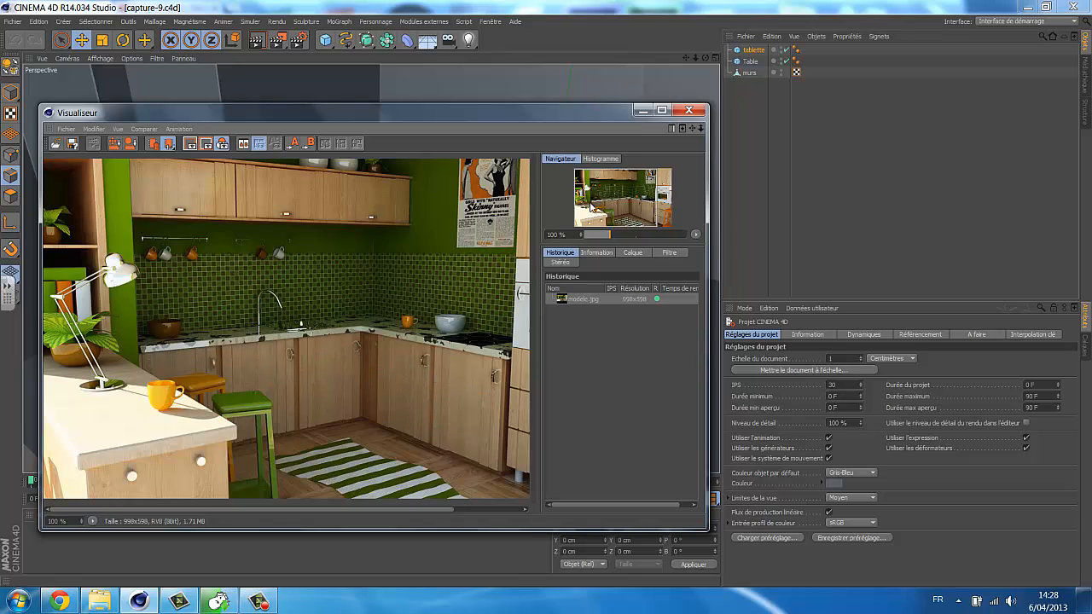
- Put the reference image away and add a new cube sized 50 cm in X, 80 cm in Y and 250 cm in Z
{"action": "left_click", "coordinate": [642, 111]}
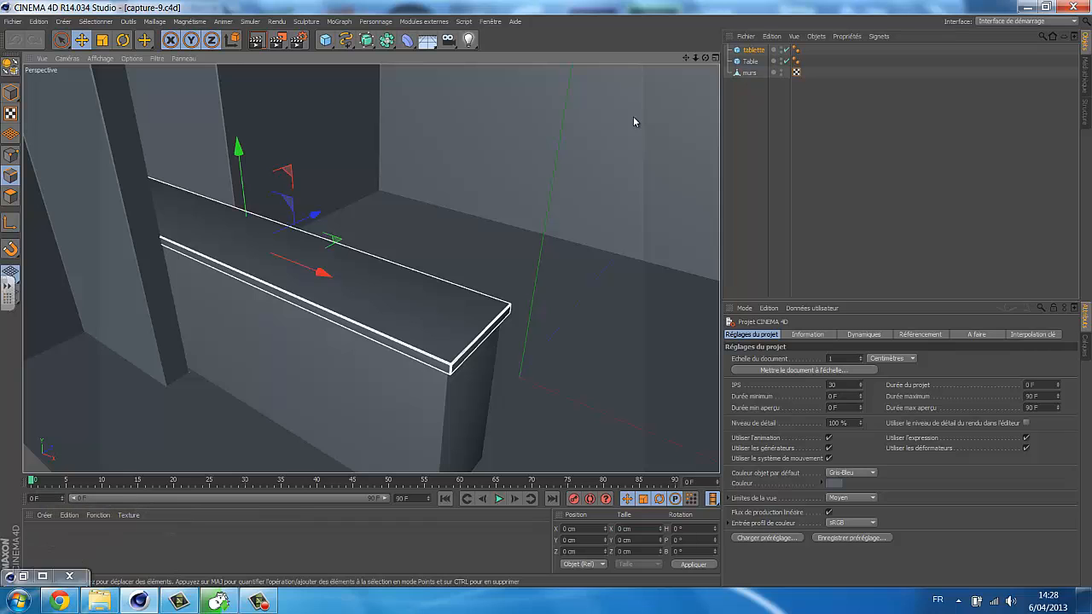
{"action": "left_click", "coordinate": [326, 40]}
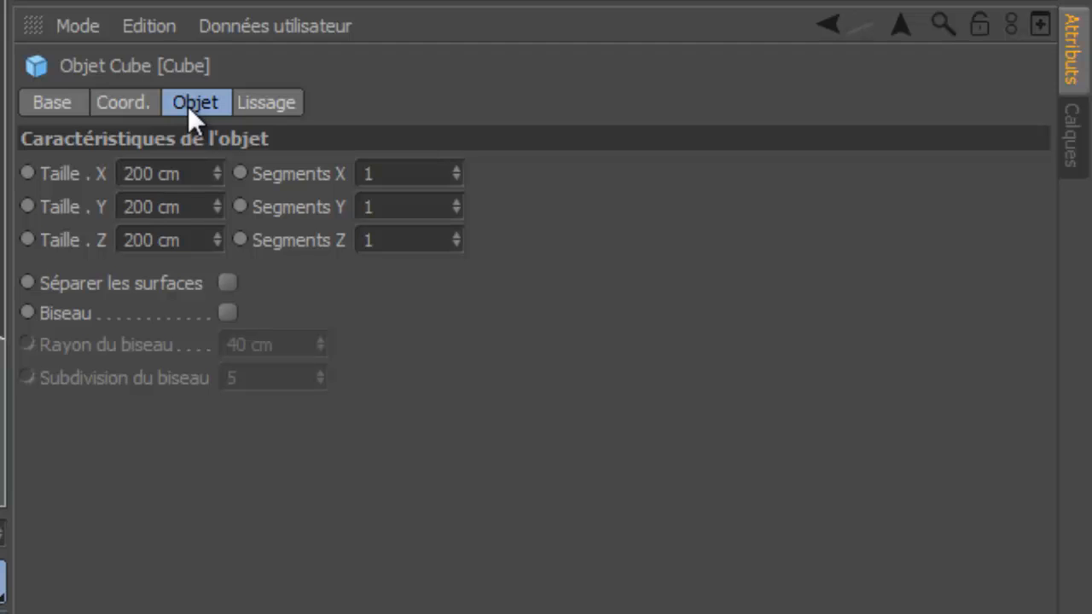
{"action": "left_click", "coordinate": [194, 173]}
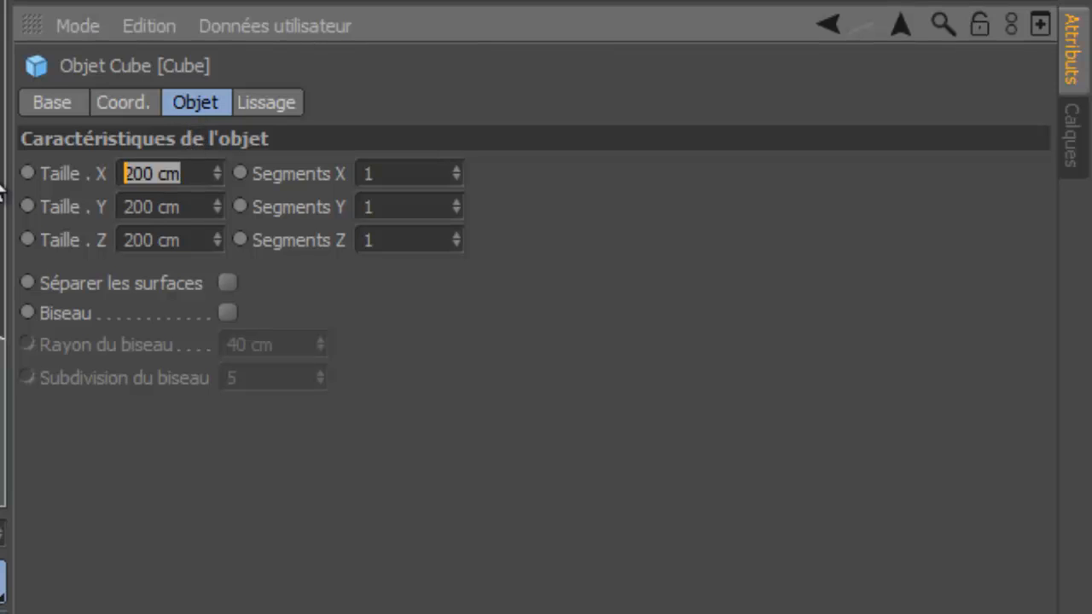
{"action": "type", "text": "50"}
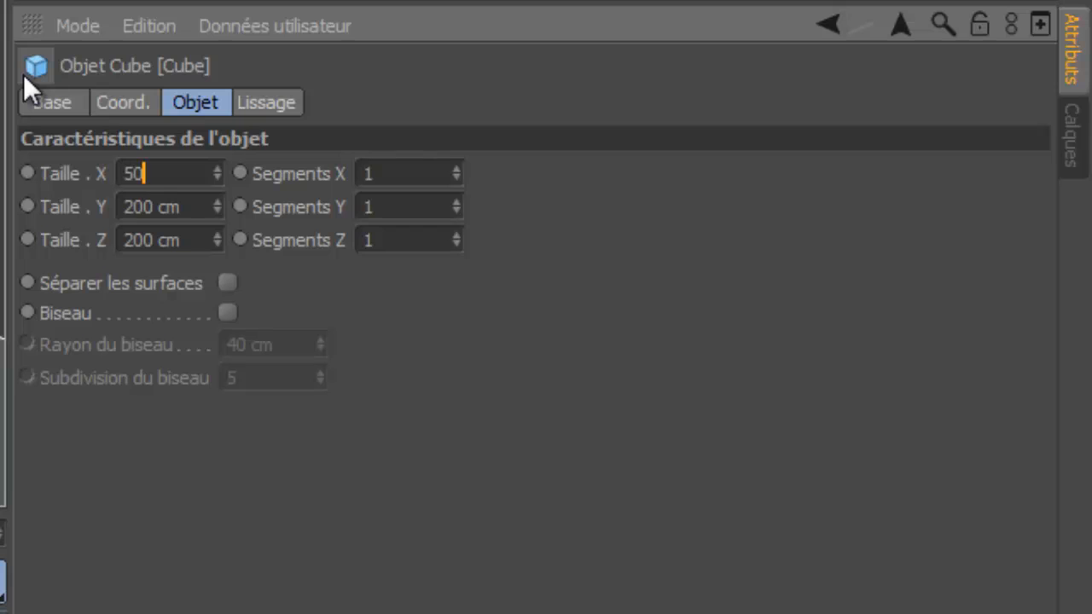
{"action": "key", "text": "Tab"}
{"action": "type", "text": "80"}
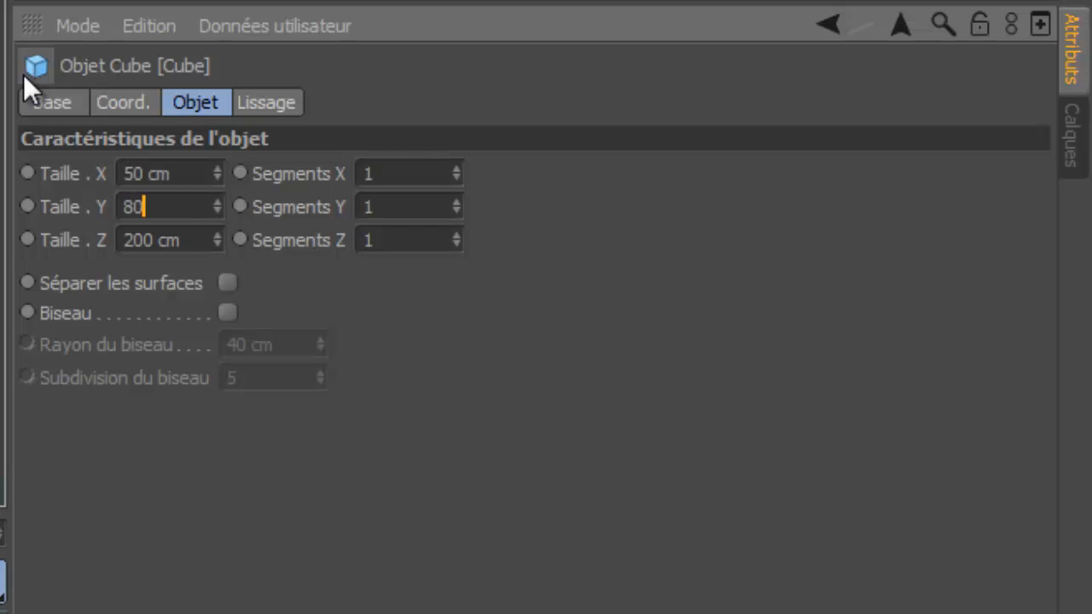
{"action": "key", "text": "Tab"}
{"action": "type", "text": "250"}
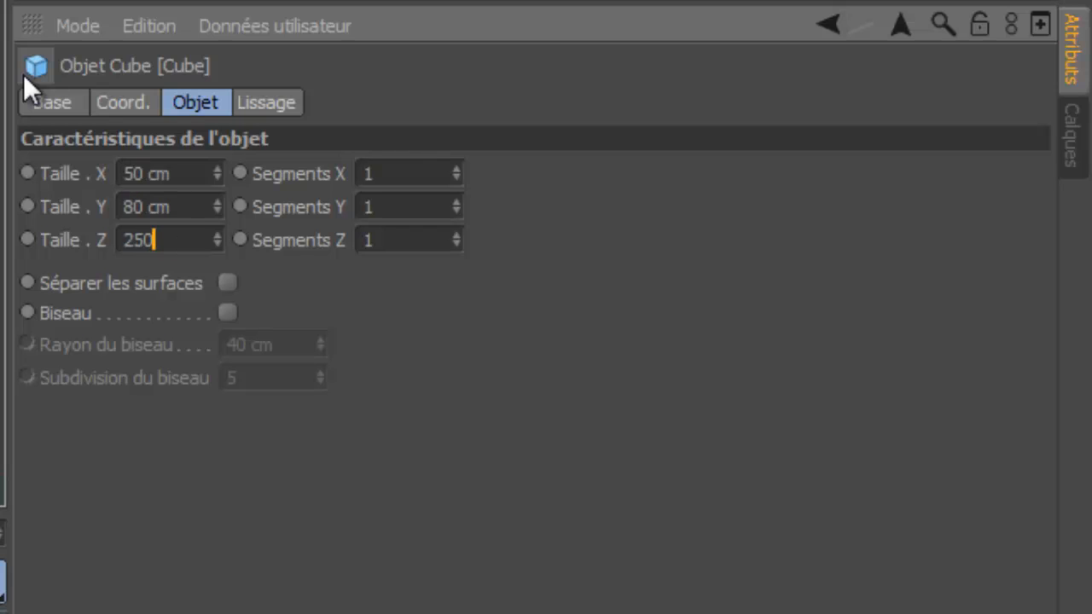
{"action": "key", "text": "Tab"}
- Set the new cube's position to X -225 cm, Y 40 cm and Z 75 cm and check its placement in the room
{"action": "left_click", "coordinate": [112, 105]}
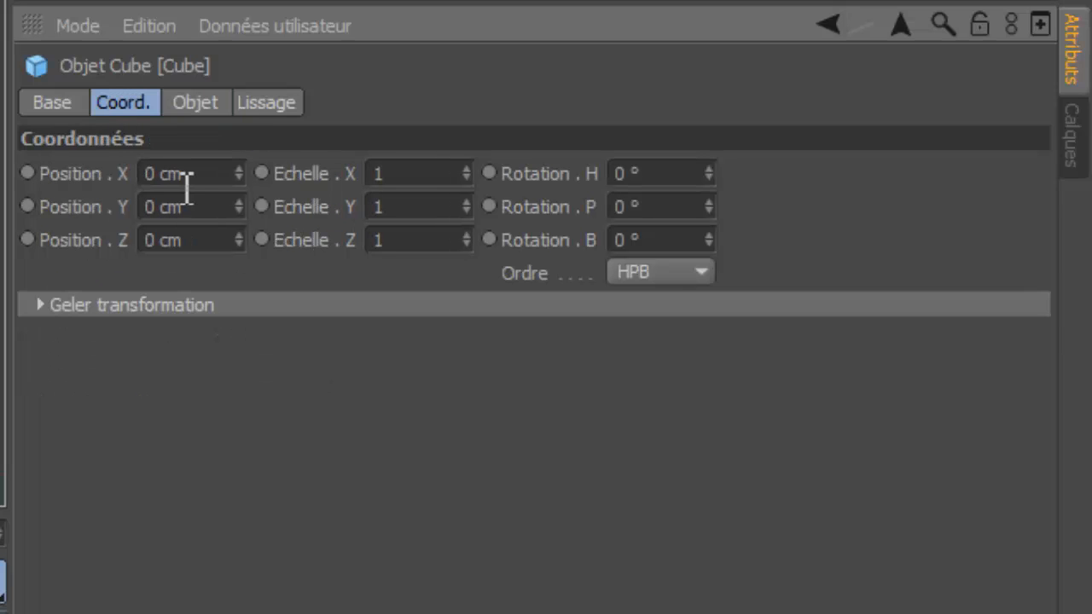
{"action": "left_click_drag", "start_coordinate": [204, 179], "coordinate": [78, 183]}
{"action": "type", "text": "-225"}
{"action": "key", "text": "Tab"}
{"action": "type", "text": "40"}
{"action": "key", "text": "Tab"}
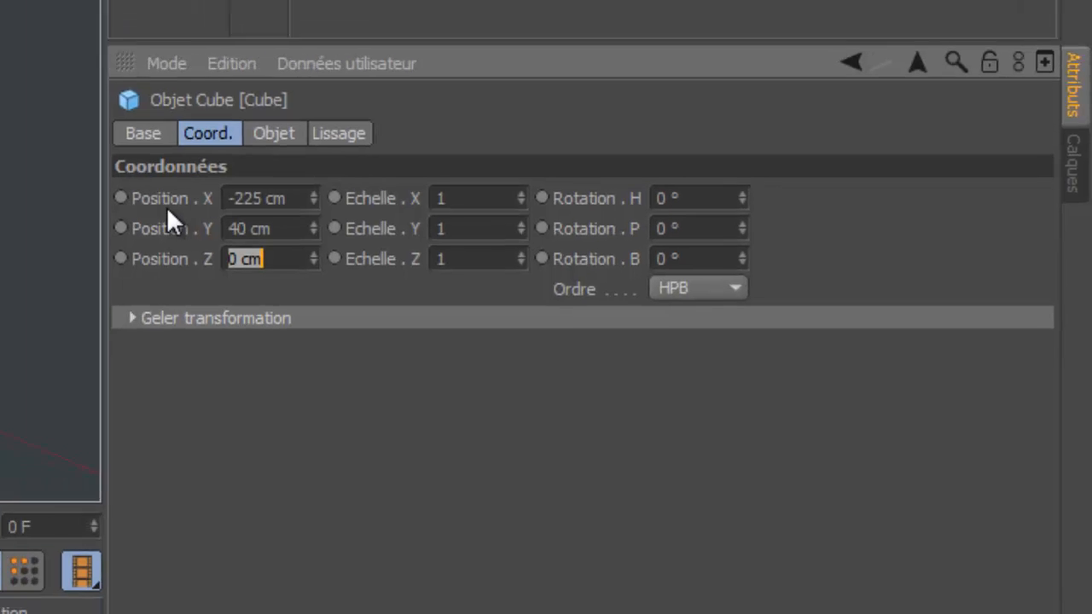
{"action": "type", "text": "75"}
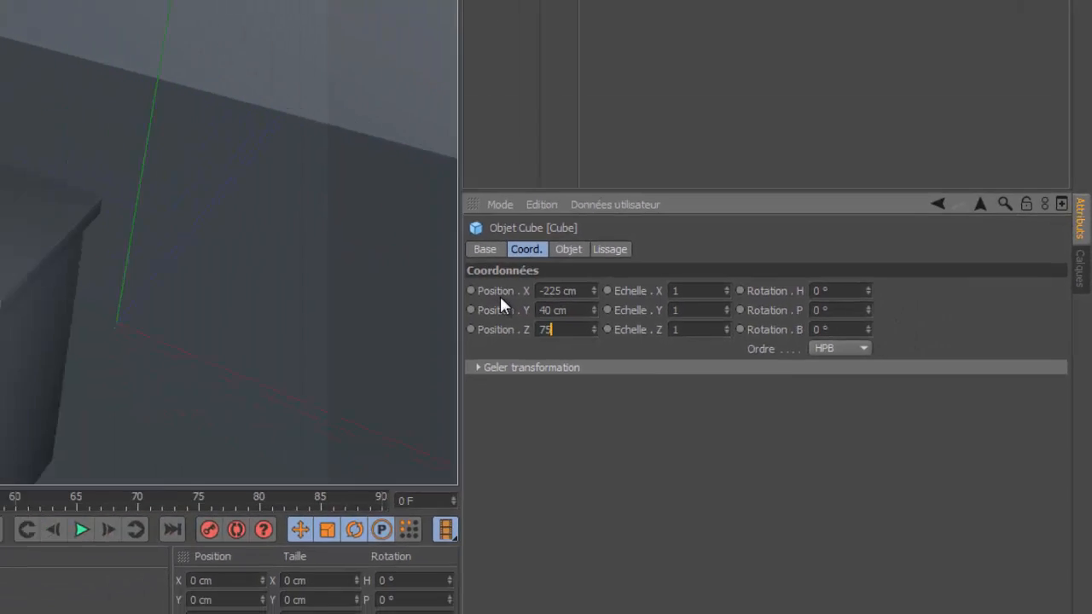
{"action": "key", "text": "Return"}
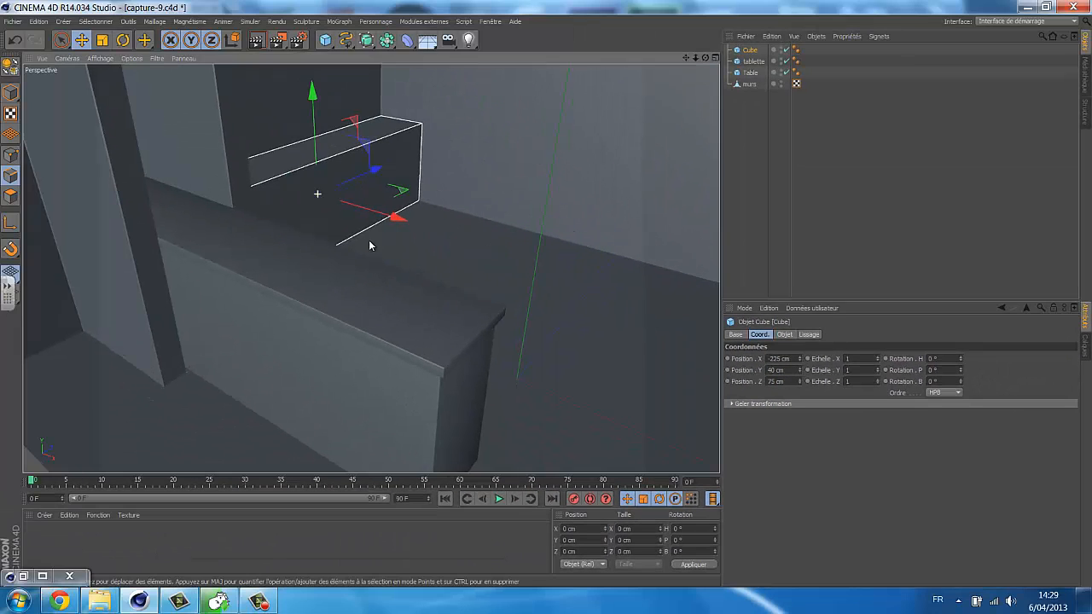
{"action": "scroll", "coordinate": [277, 230], "scroll_direction": "up", "scroll_amount": 5}
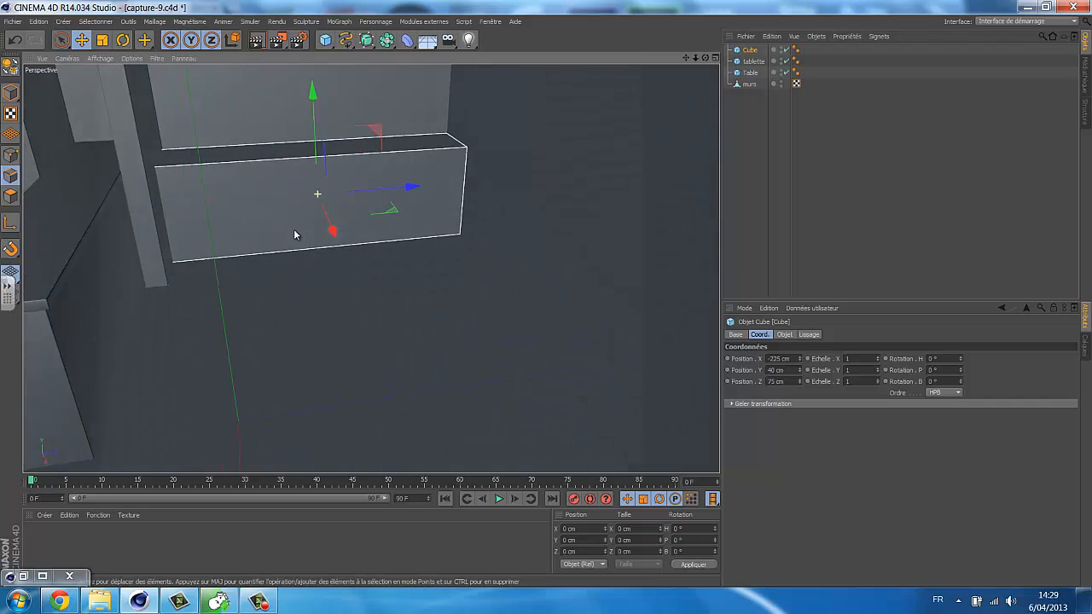
{"action": "left_click_drag", "start_coordinate": [294, 231], "coordinate": [302, 241], "text": "alt"}
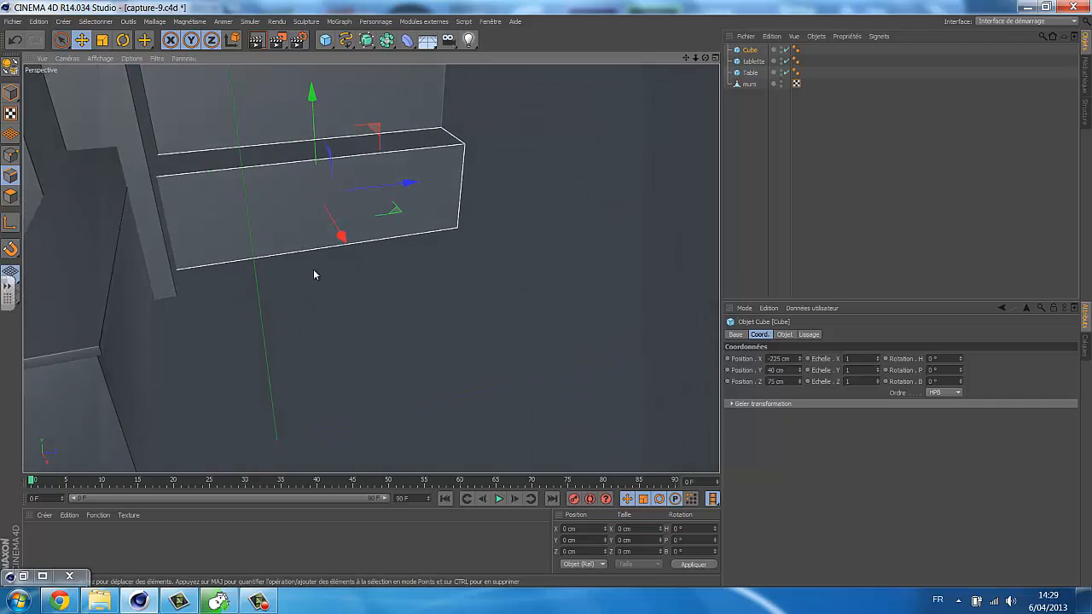
- Consult the reference render's lower cabinets and divide the new cube into 5 segments along Z
{"action": "left_click", "coordinate": [24, 576]}
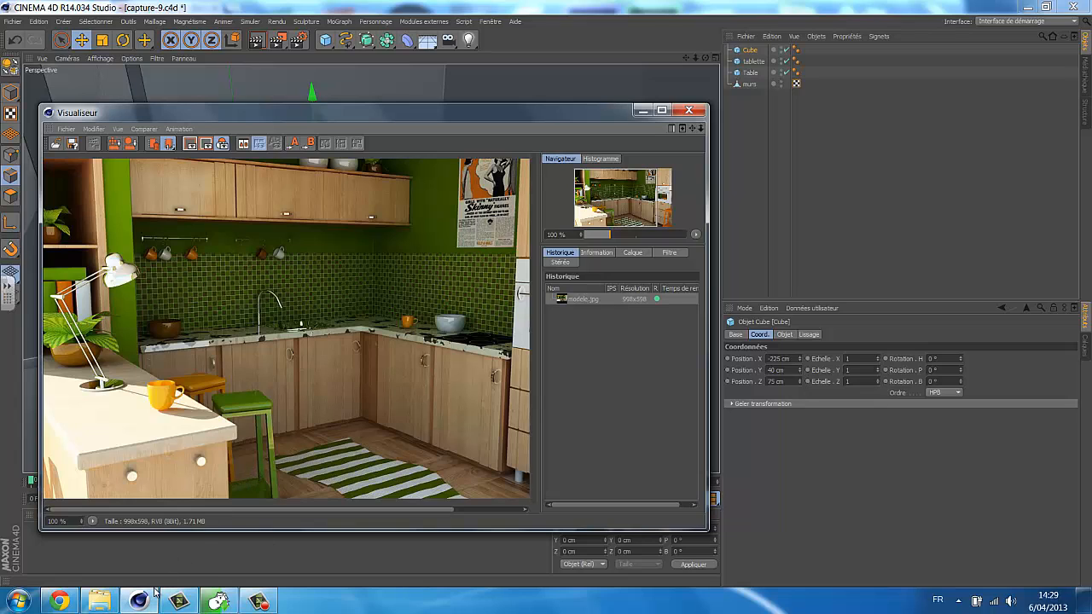
{"action": "mouse_move", "coordinate": [145, 605]}
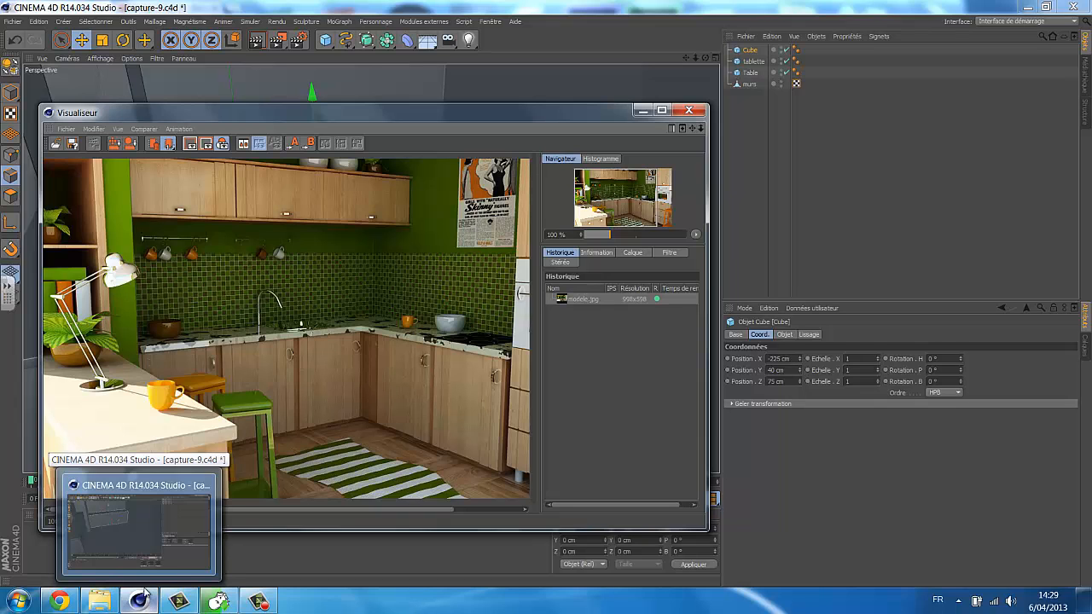
{"action": "left_click", "coordinate": [639, 111]}
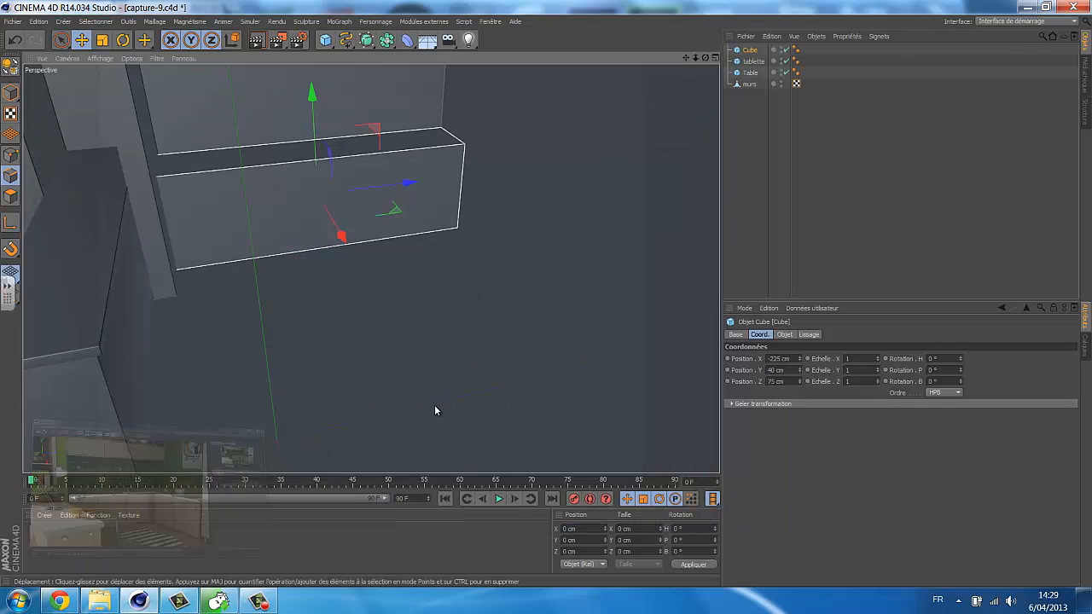
{"action": "left_click", "coordinate": [782, 336]}
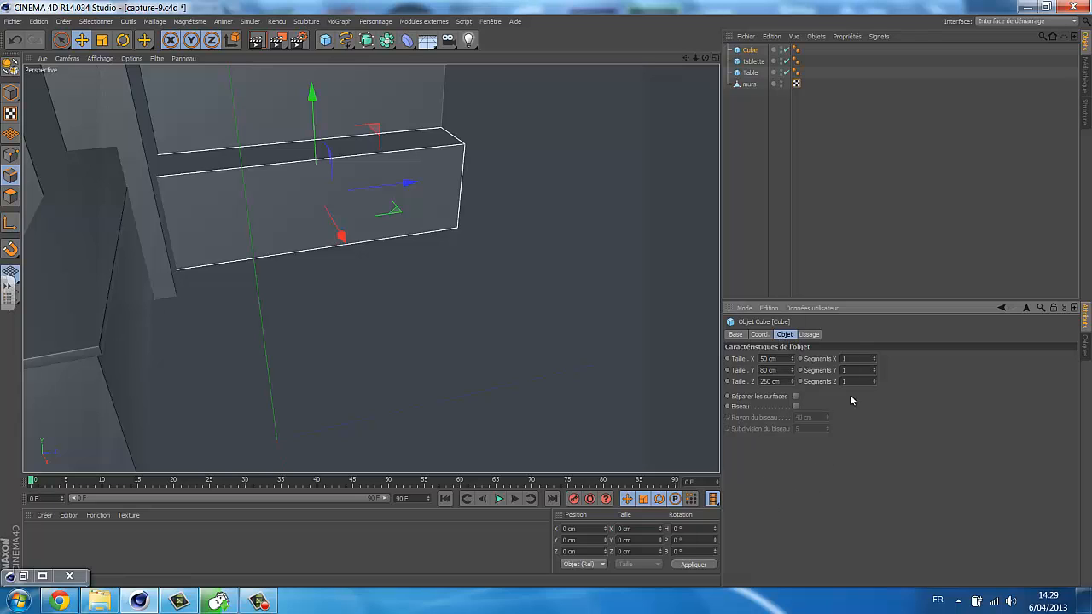
{"action": "left_click", "coordinate": [873, 380]}
{"action": "left_click", "coordinate": [874, 380]}
{"action": "left_click", "coordinate": [873, 380]}
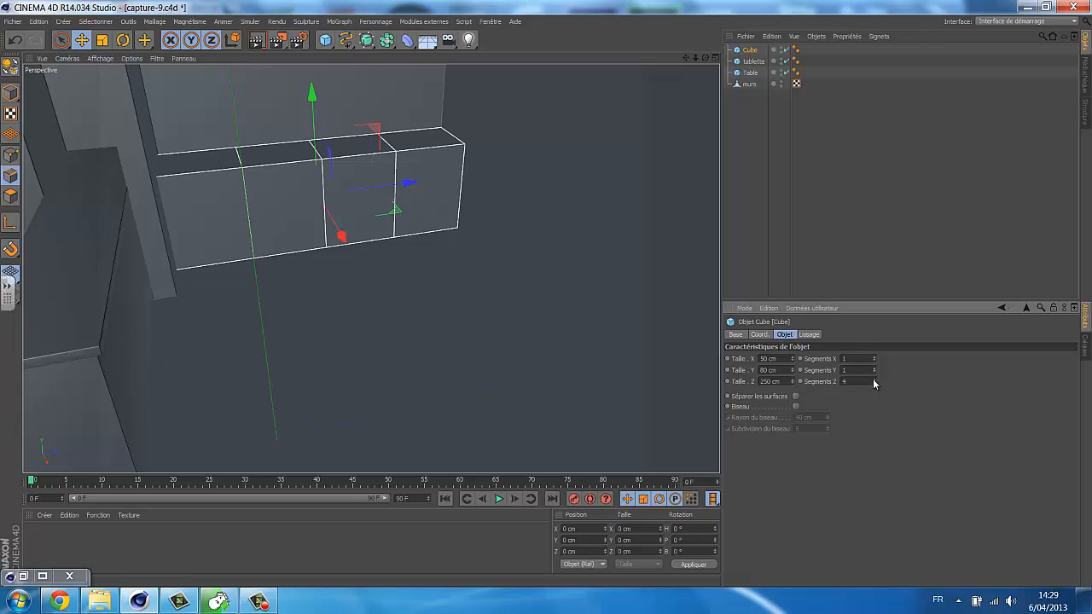
{"action": "left_click", "coordinate": [873, 380]}
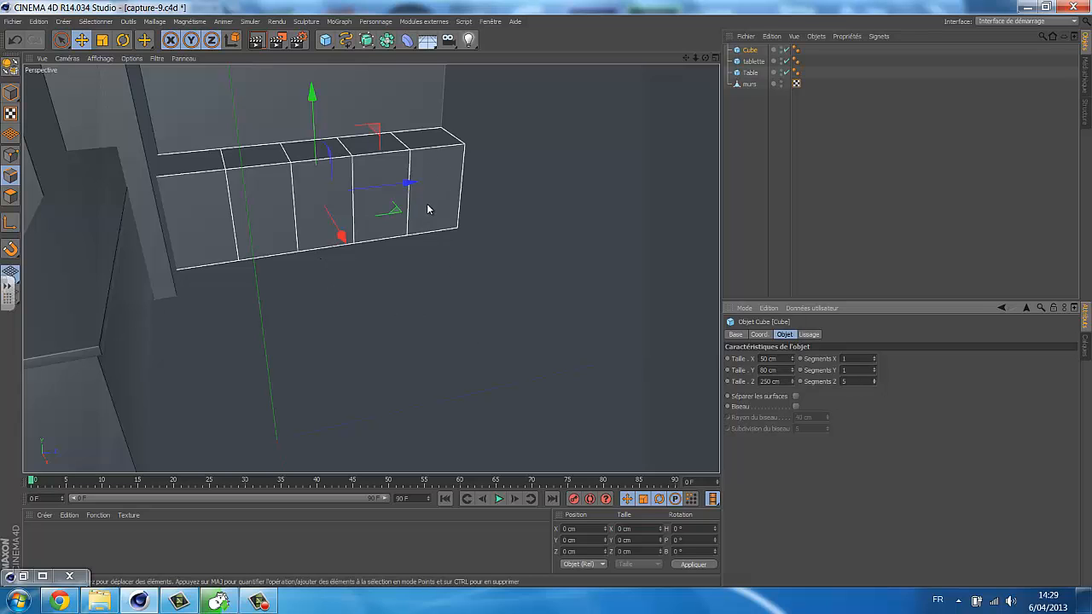
- Convert the segmented cube to an editable polygon object and select its front face nearest the room corner
{"action": "left_click_drag", "start_coordinate": [438, 219], "coordinate": [455, 220], "text": "alt"}
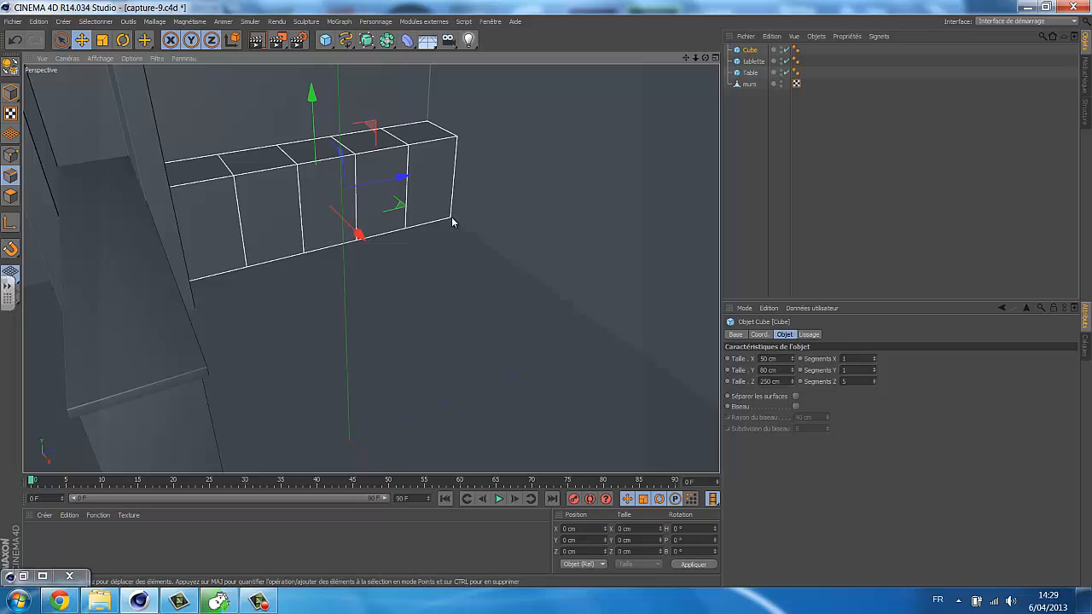
{"action": "key", "text": "c"}
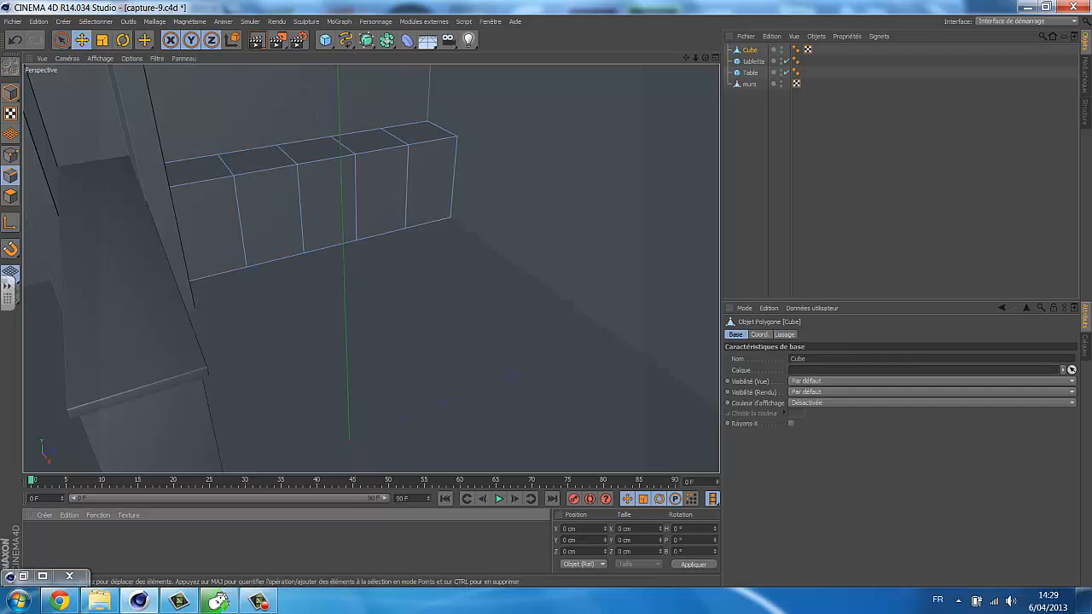
{"action": "left_click", "coordinate": [10, 198]}
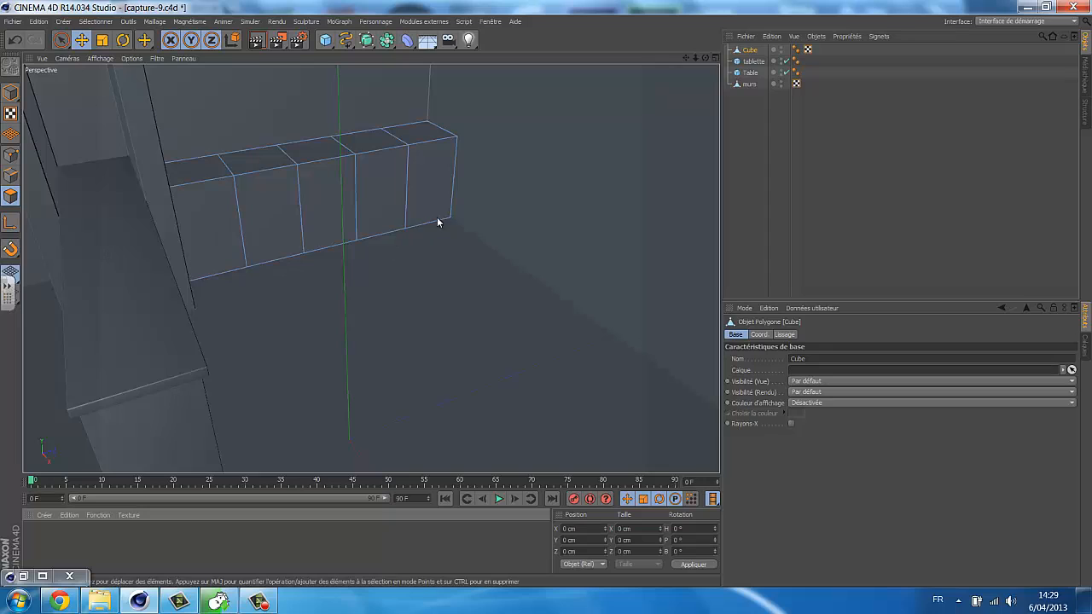
{"action": "left_click", "coordinate": [430, 190]}
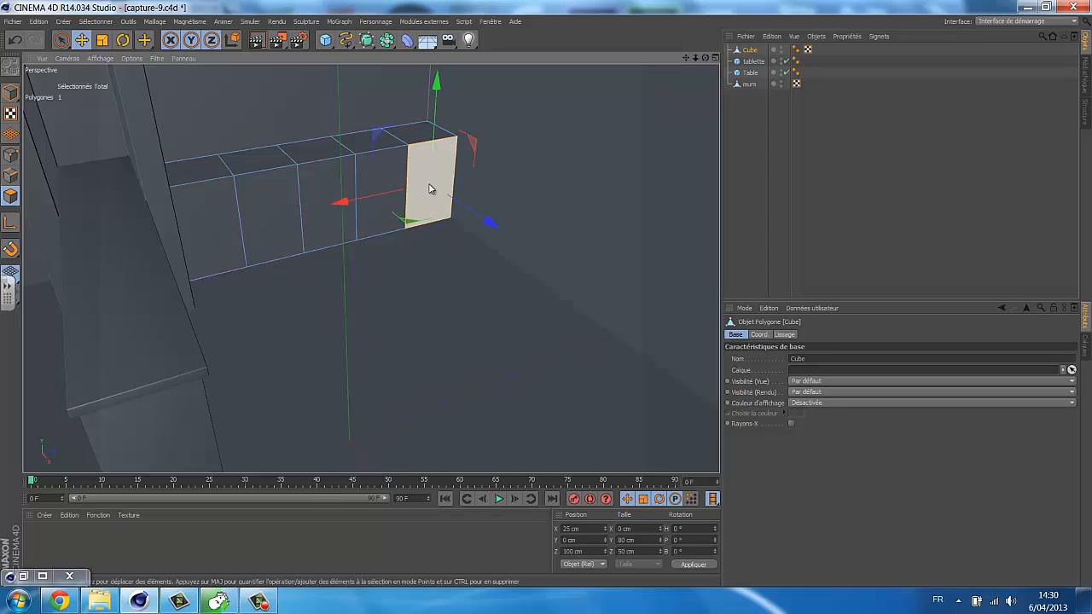
- Try extruding the selected corner face freehand into the room, and undo the extrusion
{"action": "key", "text": "d"}
{"action": "left_click_drag", "start_coordinate": [431, 186], "coordinate": [485, 247]}
{"action": "key", "text": "ctrl+z"}
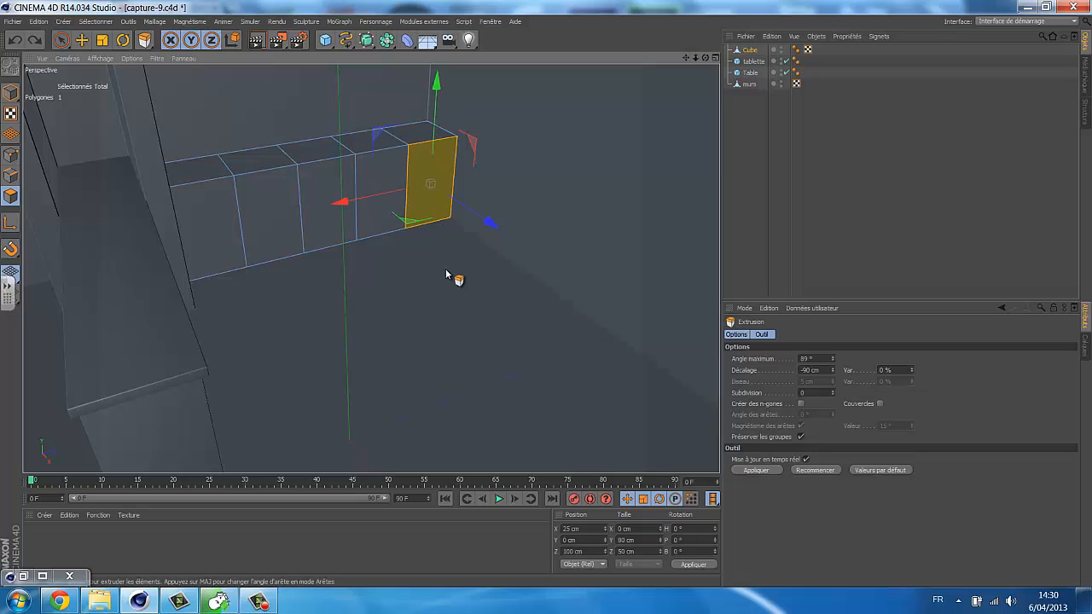
- Extrude the selected corner face 150 cm into the room to form the second arm of the cabinets
{"action": "left_click_drag", "start_coordinate": [445, 269], "coordinate": [555, 296]}
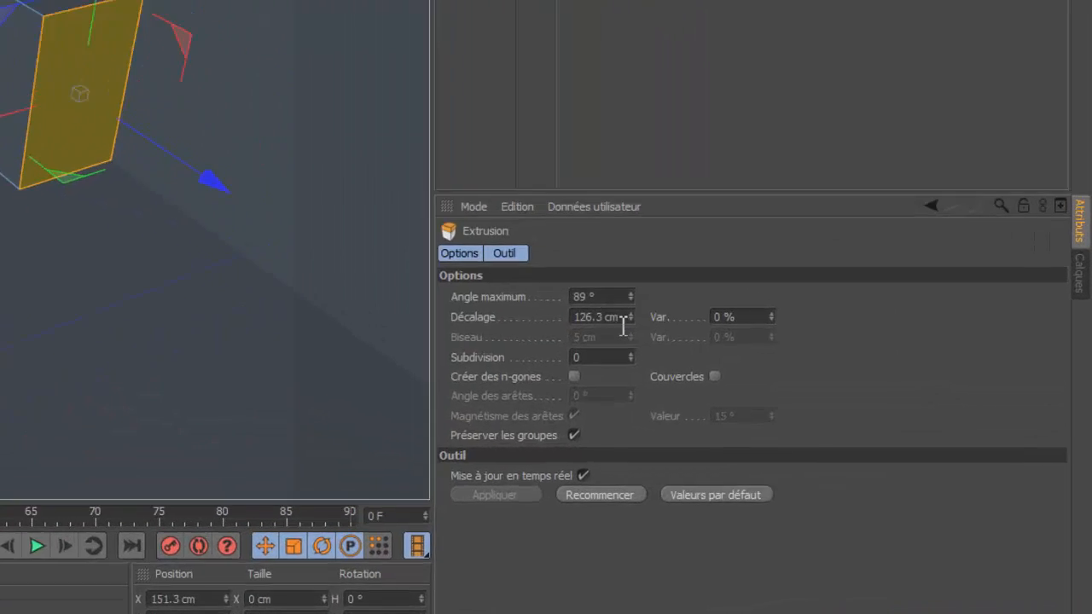
{"action": "double_click", "coordinate": [623, 320]}
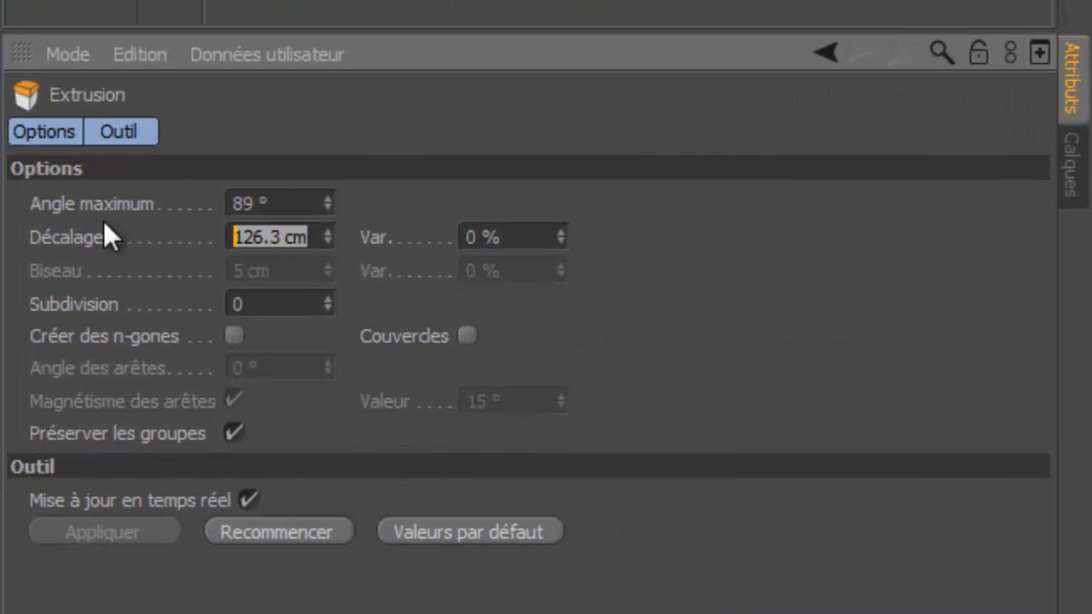
{"action": "type", "text": "150"}
{"action": "key", "text": "Return"}
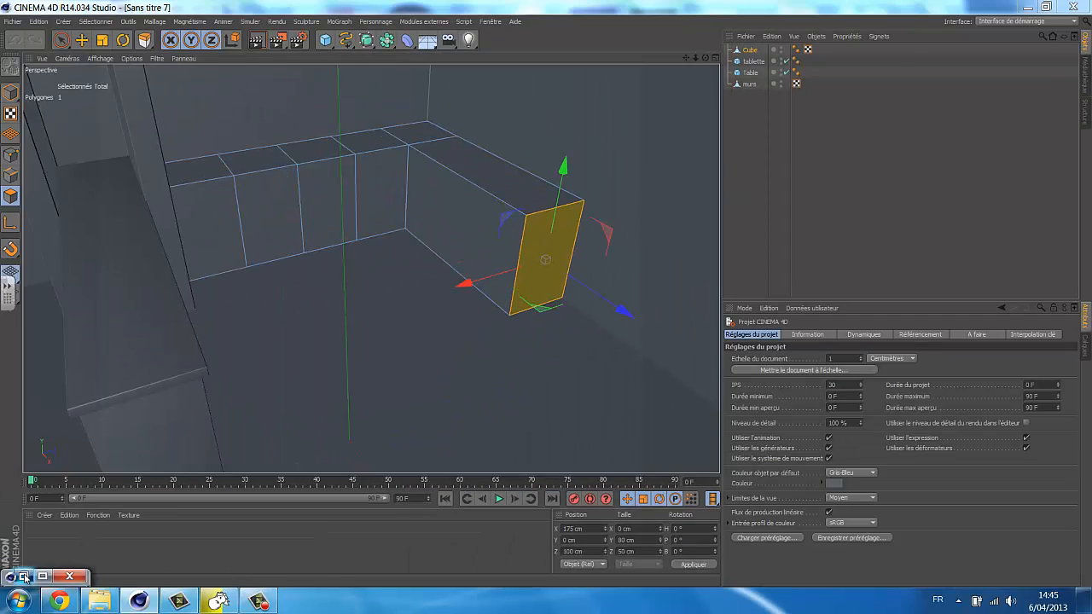
- Check the lower cabinets and their base in the reference render and clear the polygon selection
{"action": "left_click", "coordinate": [24, 577]}
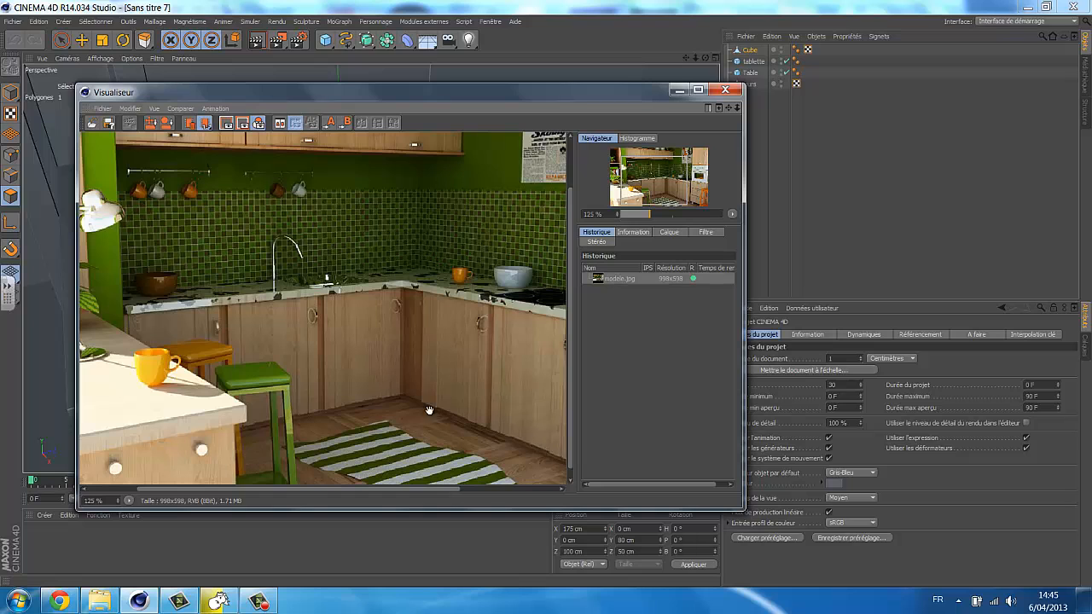
{"action": "left_click", "coordinate": [676, 90]}
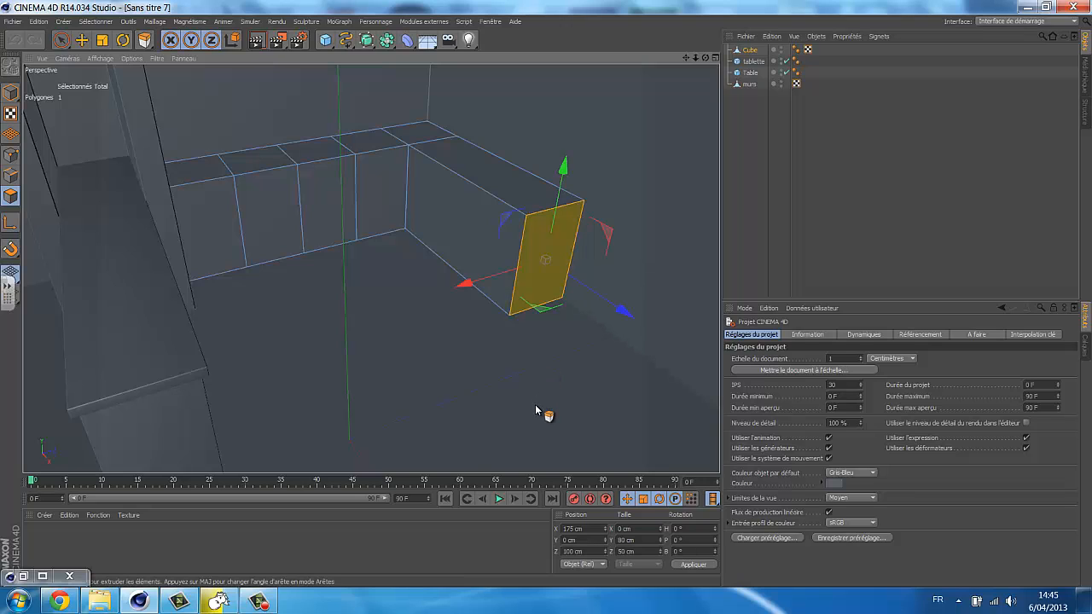
{"action": "key", "text": "space"}
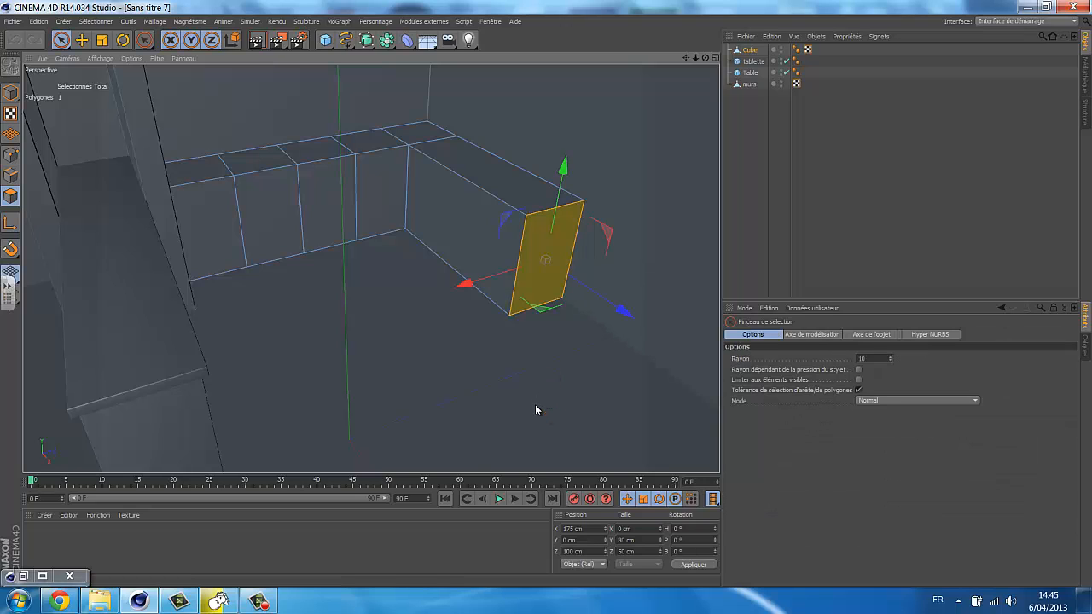
{"action": "left_click", "coordinate": [437, 382]}
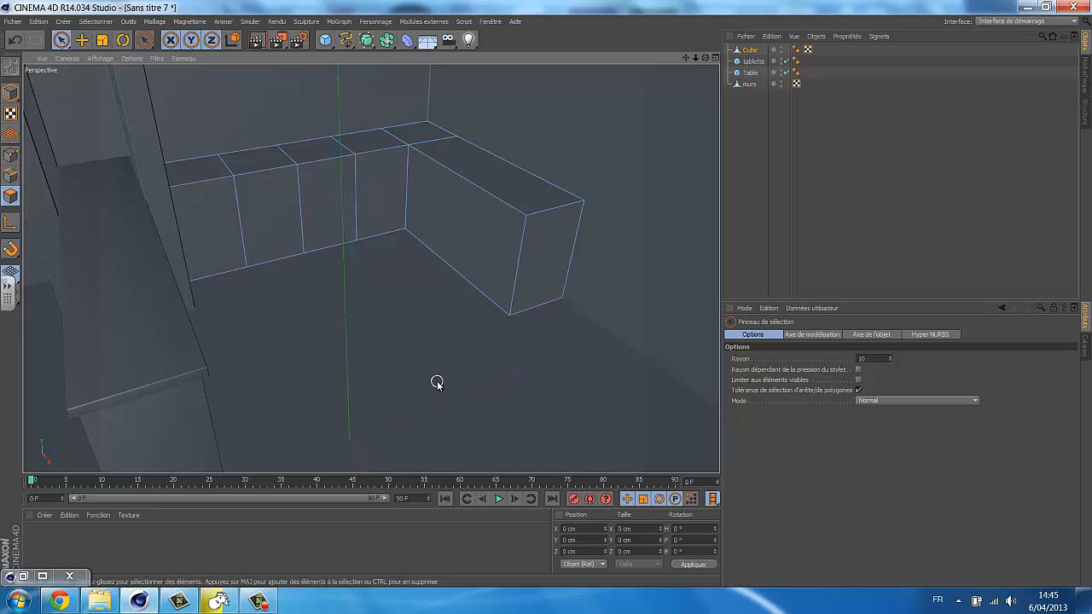
- Cut a loop around the whole cabinet block just above the floor with the Knife in Boucle mode
{"action": "key", "text": "k"}
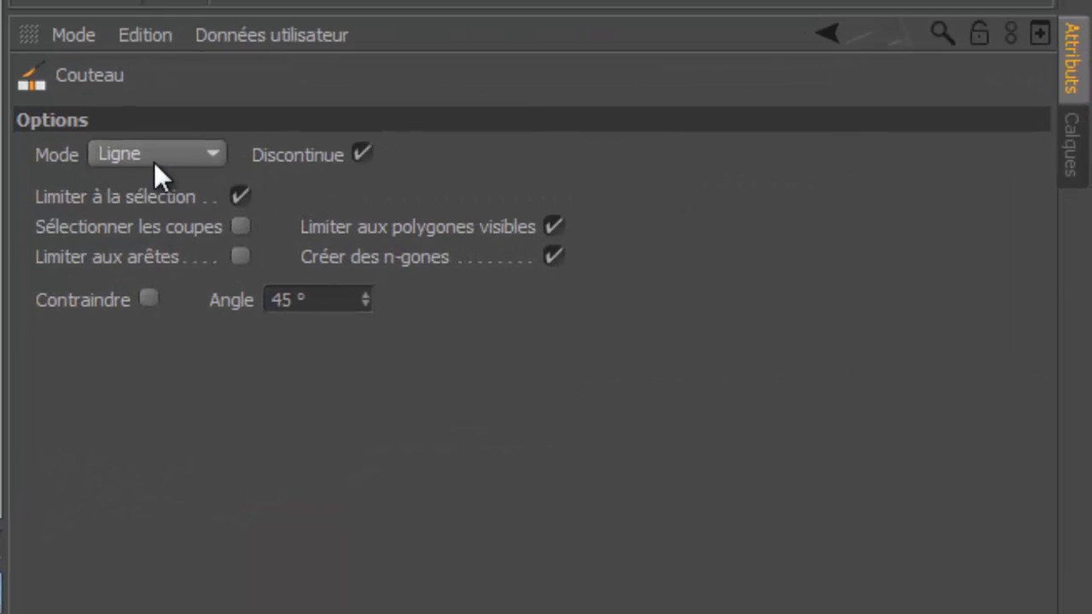
{"action": "left_click", "coordinate": [153, 157]}
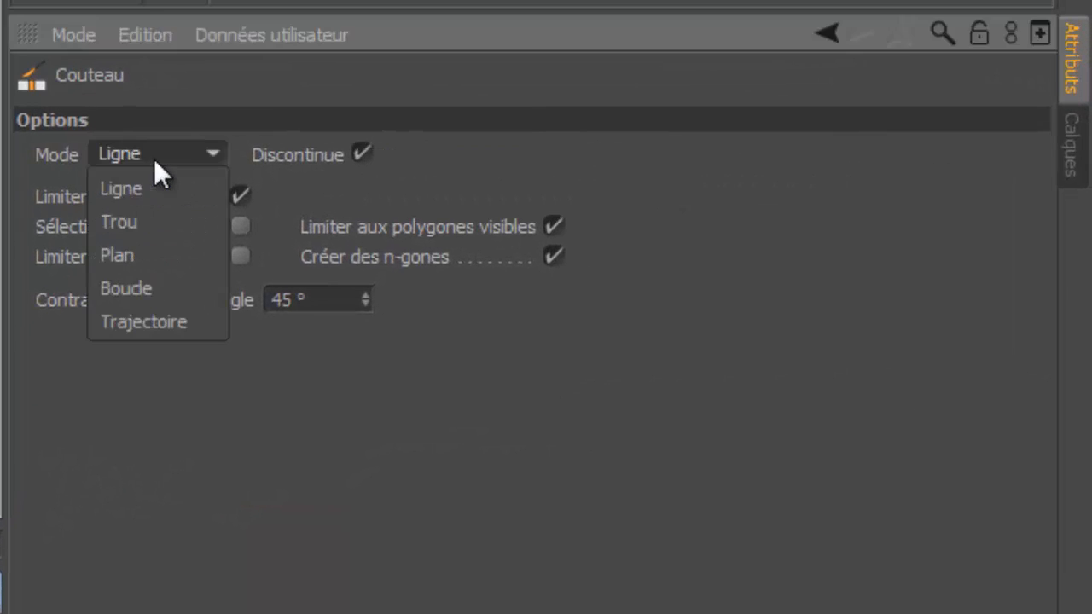
{"action": "left_click", "coordinate": [160, 286]}
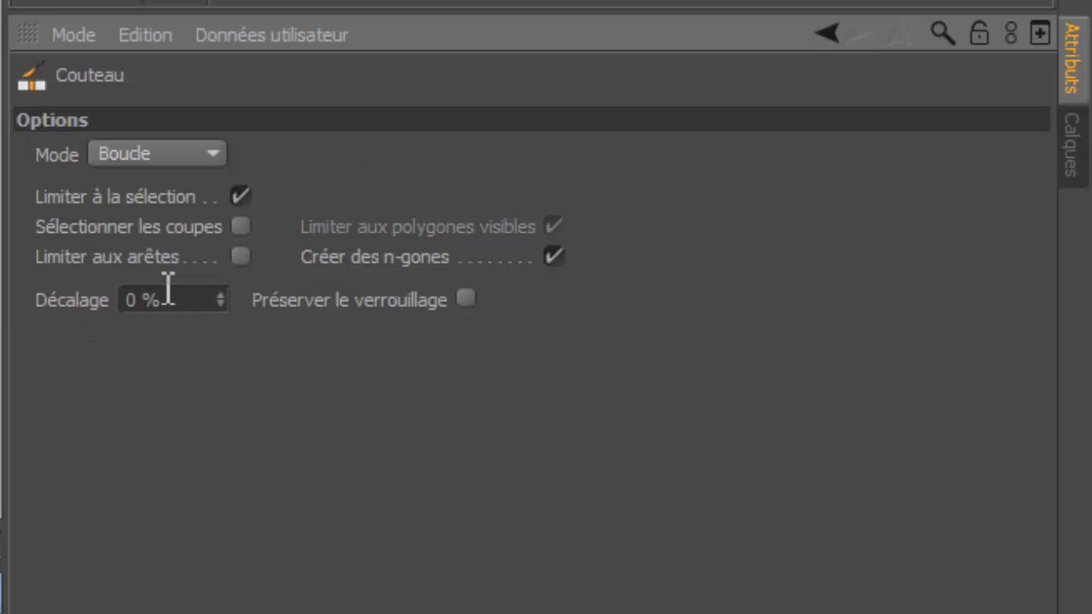
{"action": "scroll", "coordinate": [382, 192], "scroll_direction": "up", "scroll_amount": 8}
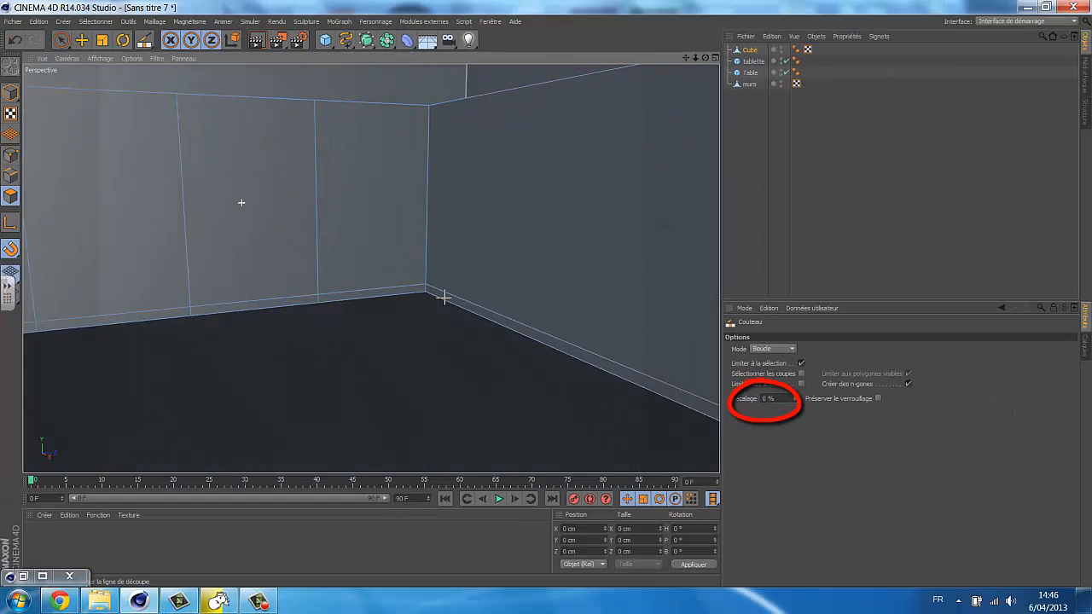
{"action": "scroll", "coordinate": [444, 297], "scroll_direction": "down", "scroll_amount": 5}
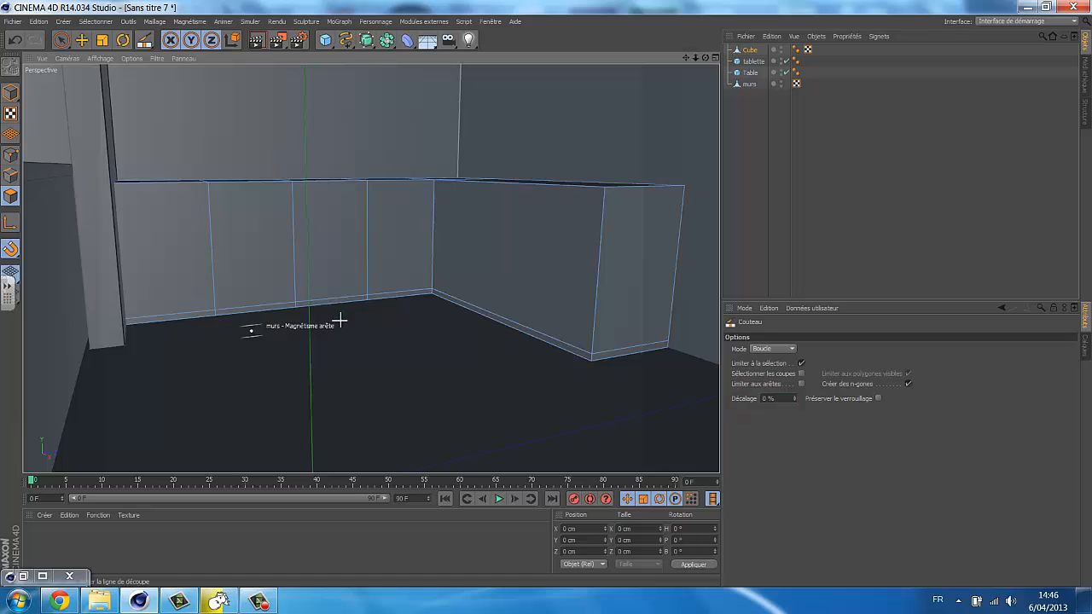
{"action": "left_click_drag", "start_coordinate": [469, 348], "coordinate": [462, 377], "text": "alt"}
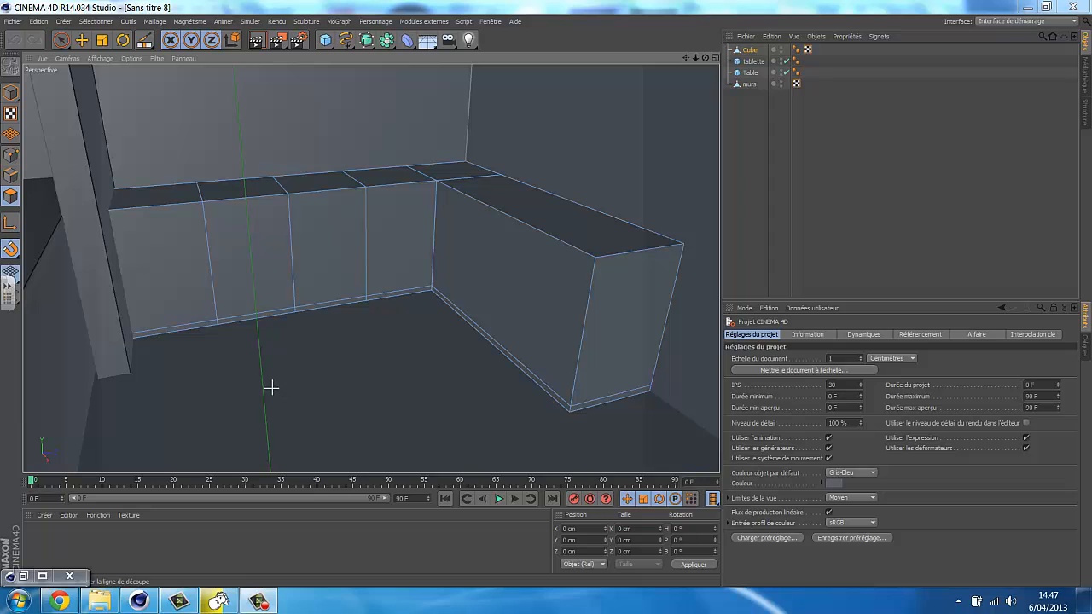
{"action": "left_click", "coordinate": [62, 41]}
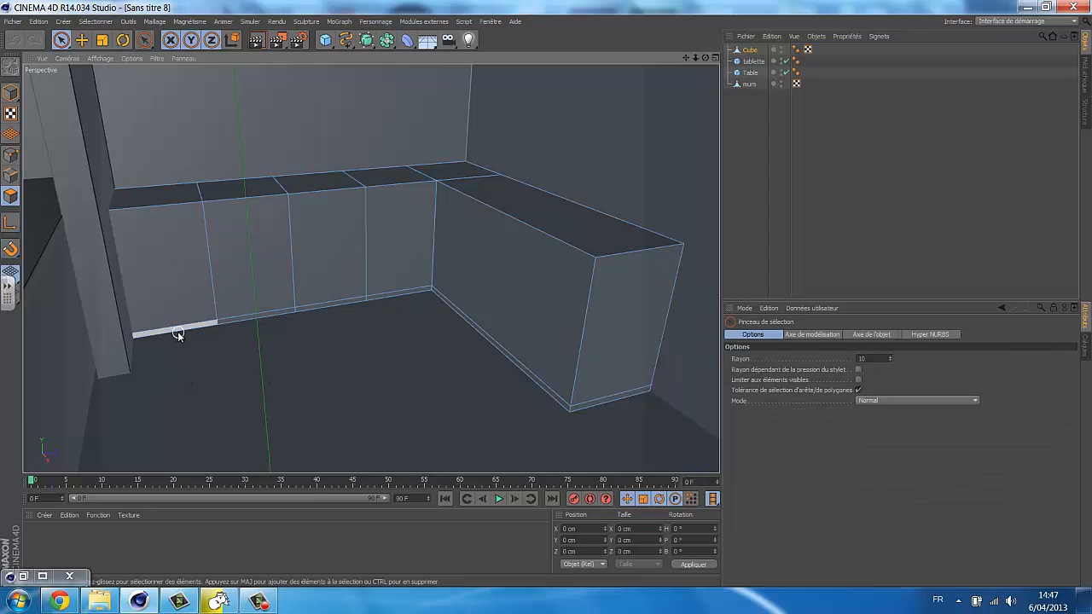
{"action": "left_click_drag", "start_coordinate": [178, 331], "coordinate": [305, 310]}
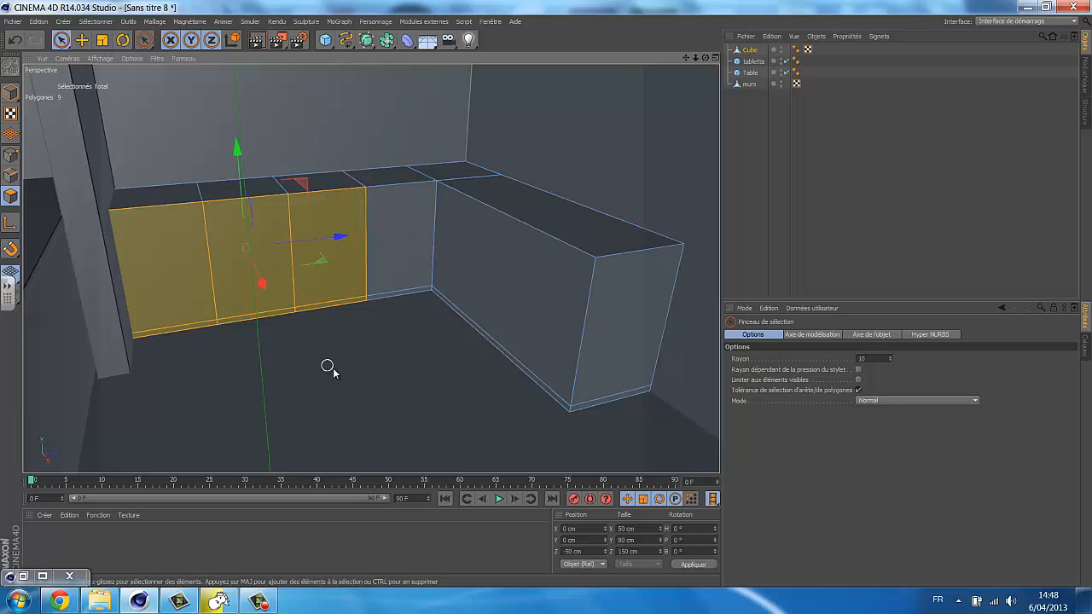
{"action": "left_click", "coordinate": [370, 370]}
- Select the thin strip of polygons running around the base of the cabinets with loop selection
{"action": "scroll", "coordinate": [201, 348], "scroll_direction": "up", "scroll_amount": 4}
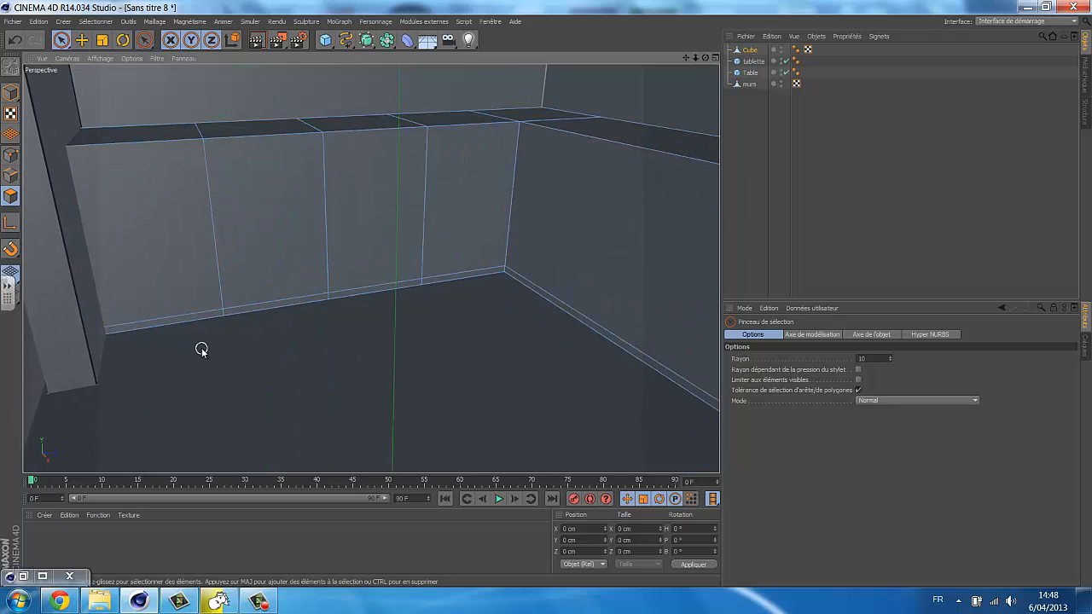
{"action": "key", "text": "u"}
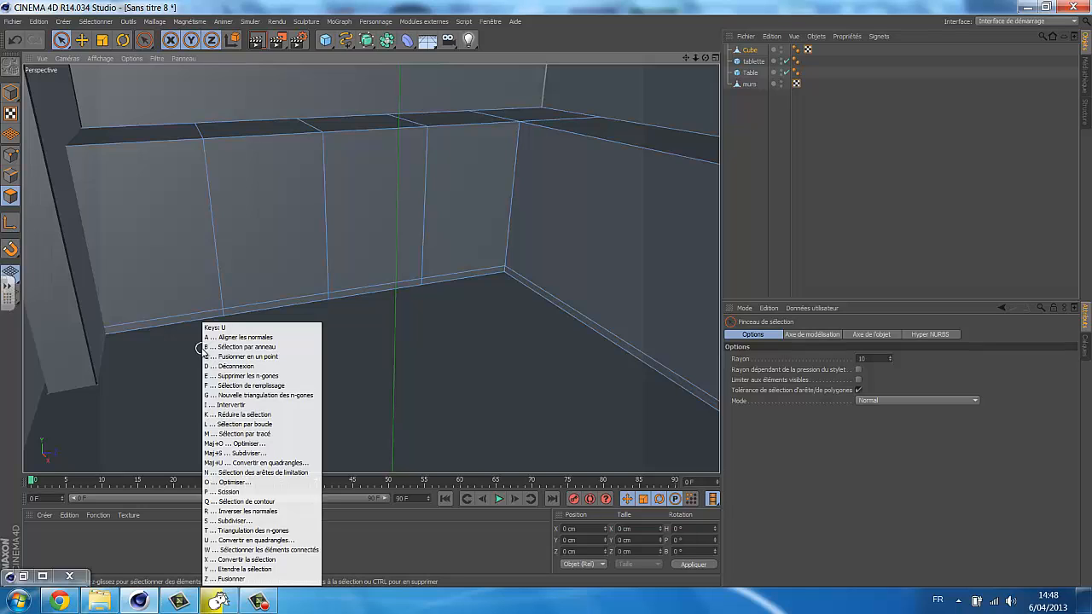
{"action": "key", "text": "l"}
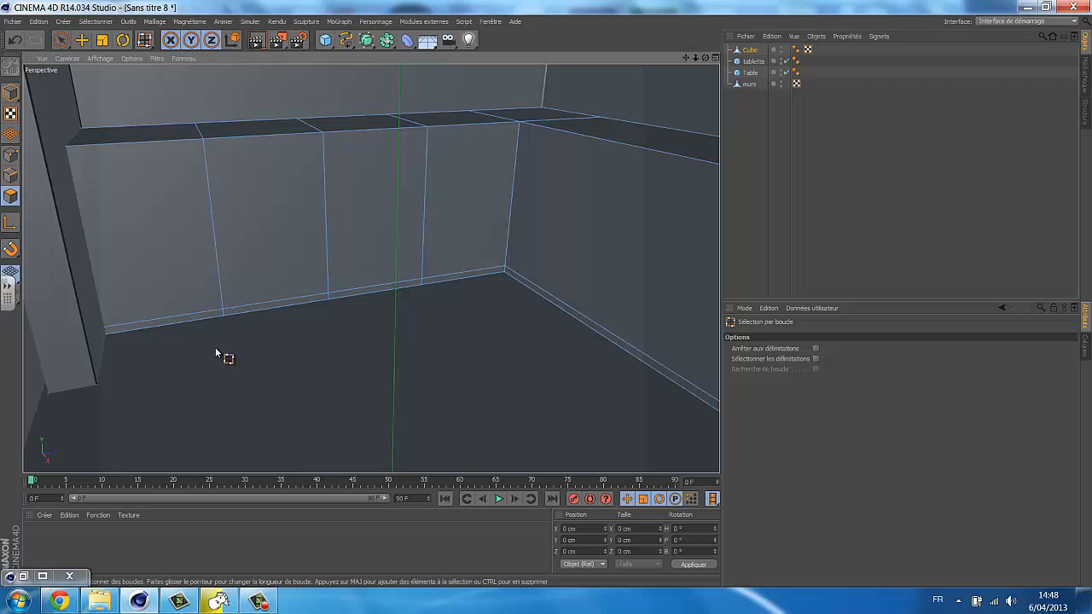
{"action": "left_click", "coordinate": [94, 23]}
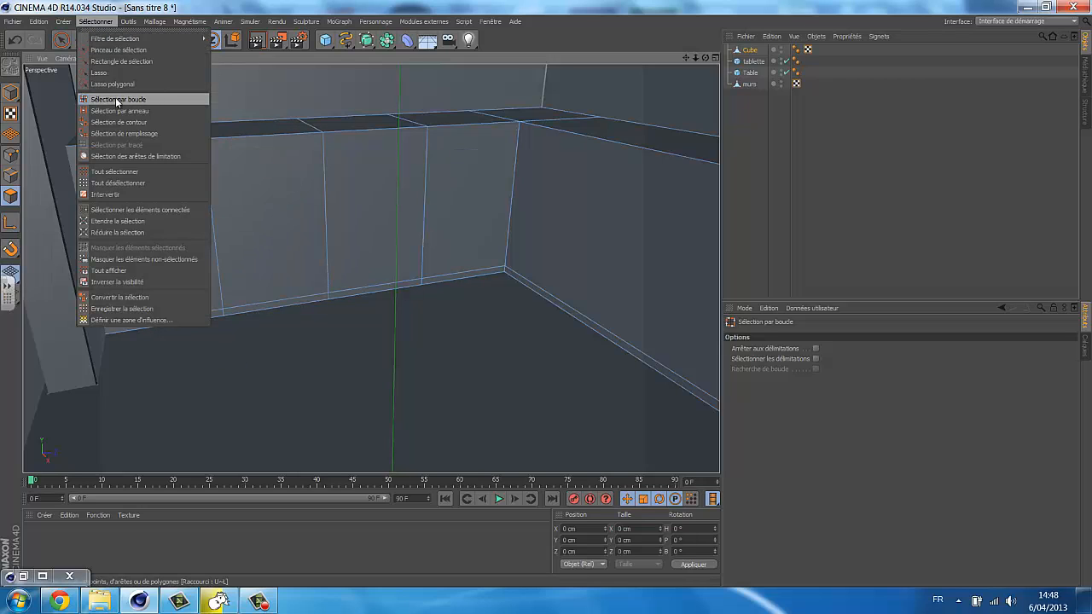
{"action": "left_click", "coordinate": [99, 22]}
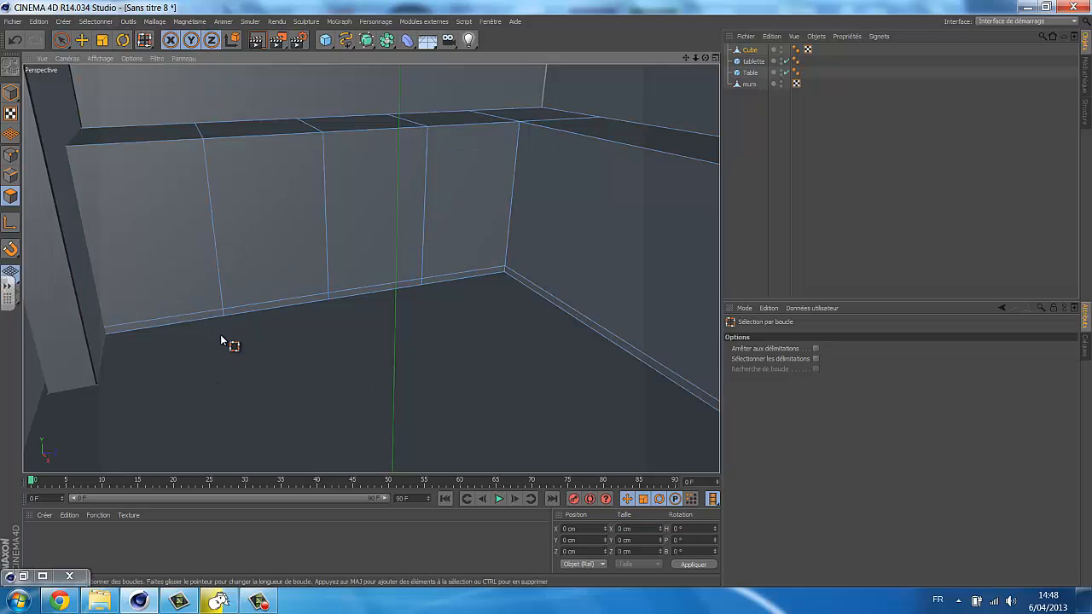
{"action": "left_click", "coordinate": [330, 296]}
- Extrude the selected base strip inward with a maximum angle of 180° and an offset of -3 cm
{"action": "left_click_drag", "start_coordinate": [455, 361], "coordinate": [544, 375], "text": "alt"}
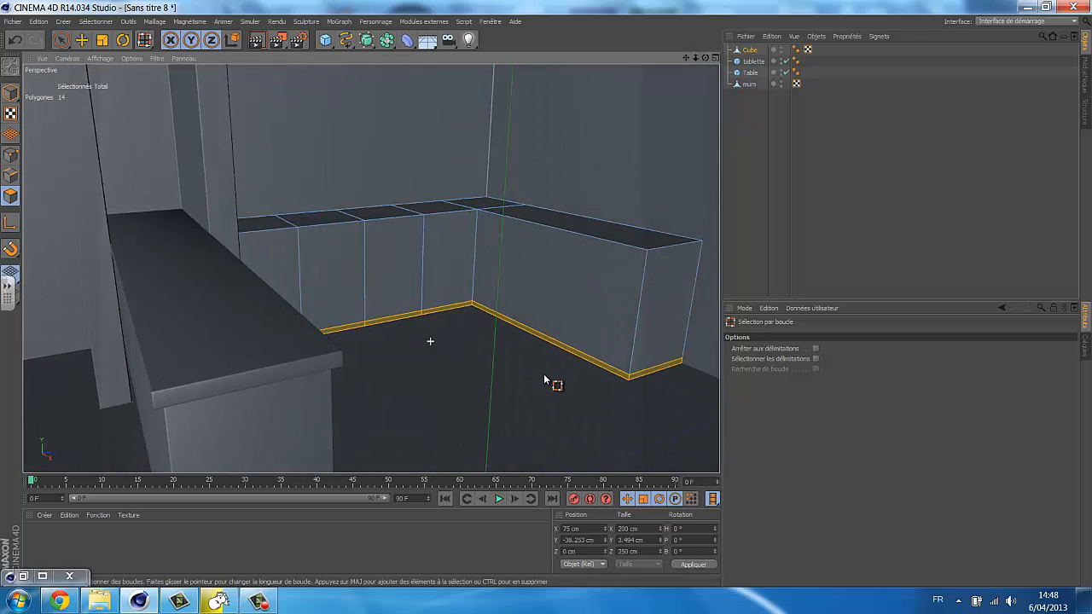
{"action": "scroll", "coordinate": [544, 374], "scroll_direction": "up", "scroll_amount": 1}
{"action": "scroll", "coordinate": [543, 373], "scroll_direction": "up", "scroll_amount": 1}
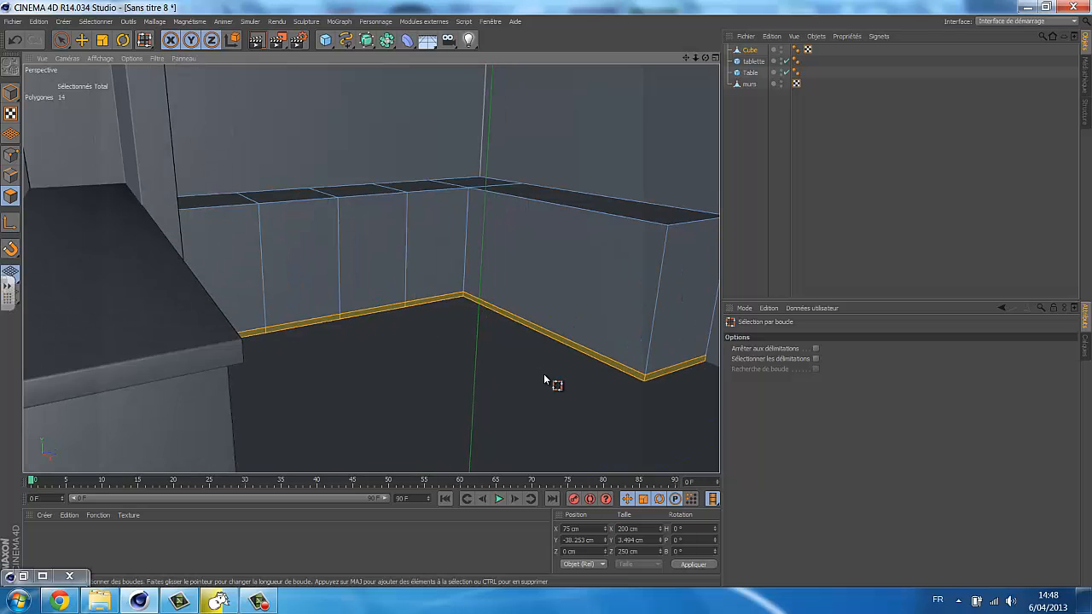
{"action": "scroll", "coordinate": [544, 373], "scroll_direction": "up", "scroll_amount": 1}
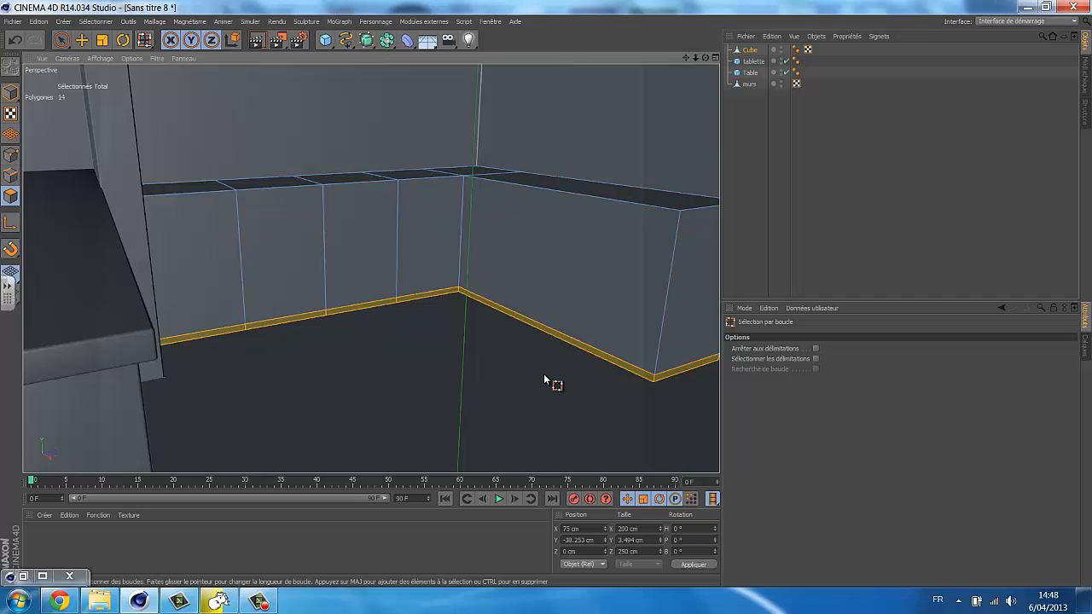
{"action": "key", "text": "d"}
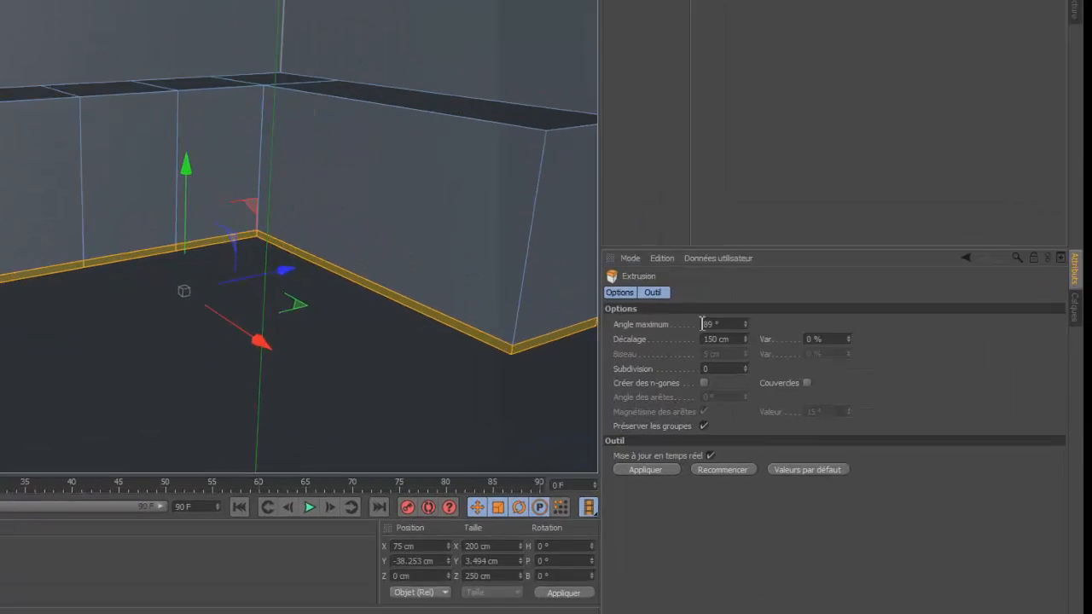
{"action": "left_click", "coordinate": [727, 324]}
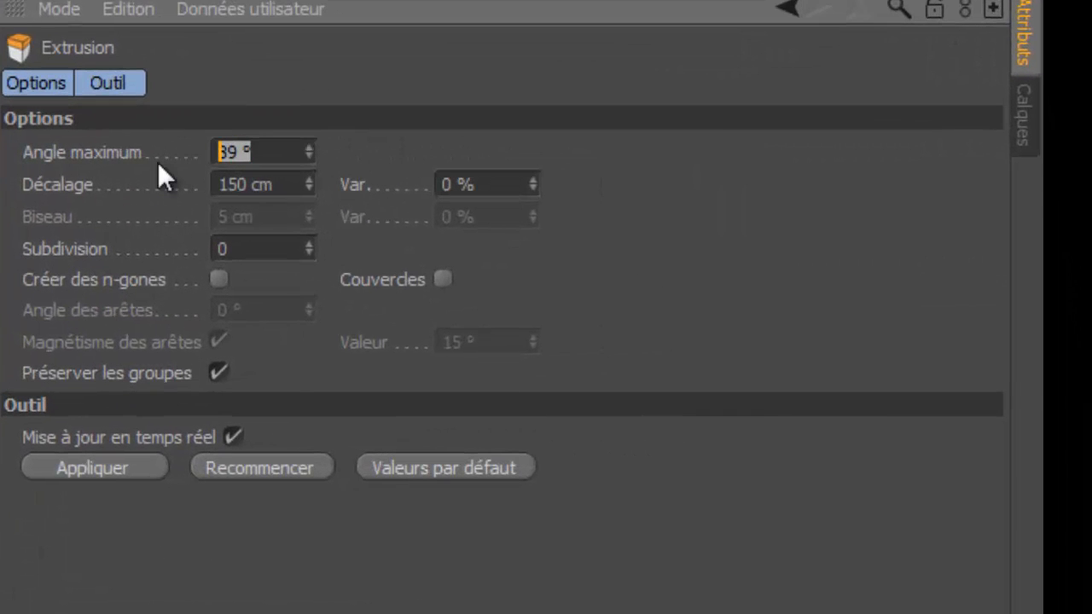
{"action": "type", "text": "180"}
{"action": "key", "text": "Return"}
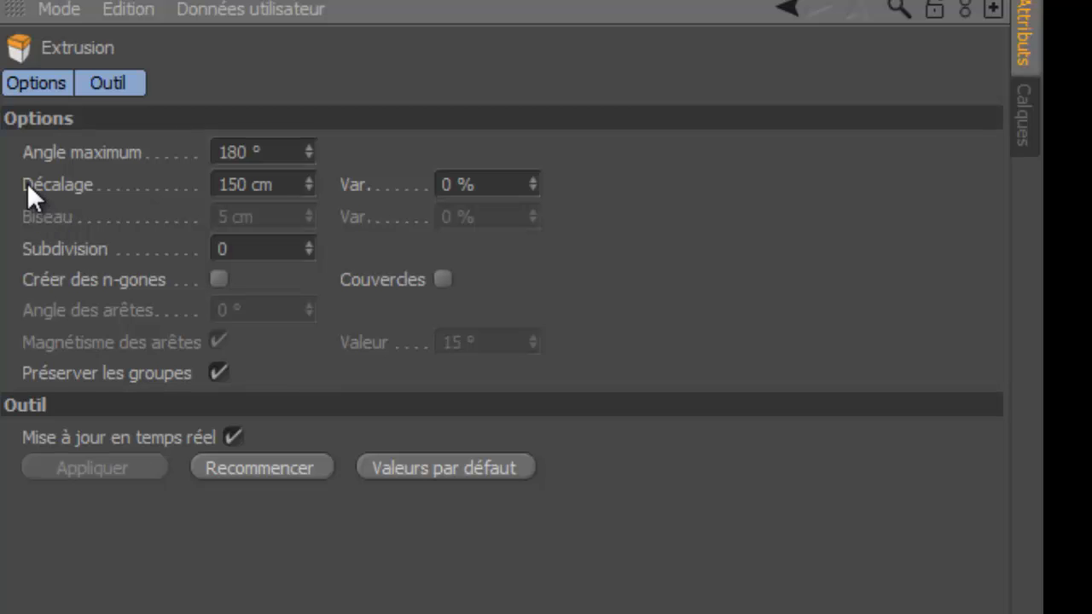
{"action": "double_click", "coordinate": [285, 186]}
{"action": "key", "text": "BackSpace"}
{"action": "type", "text": "-3"}
{"action": "key", "text": "Return"}
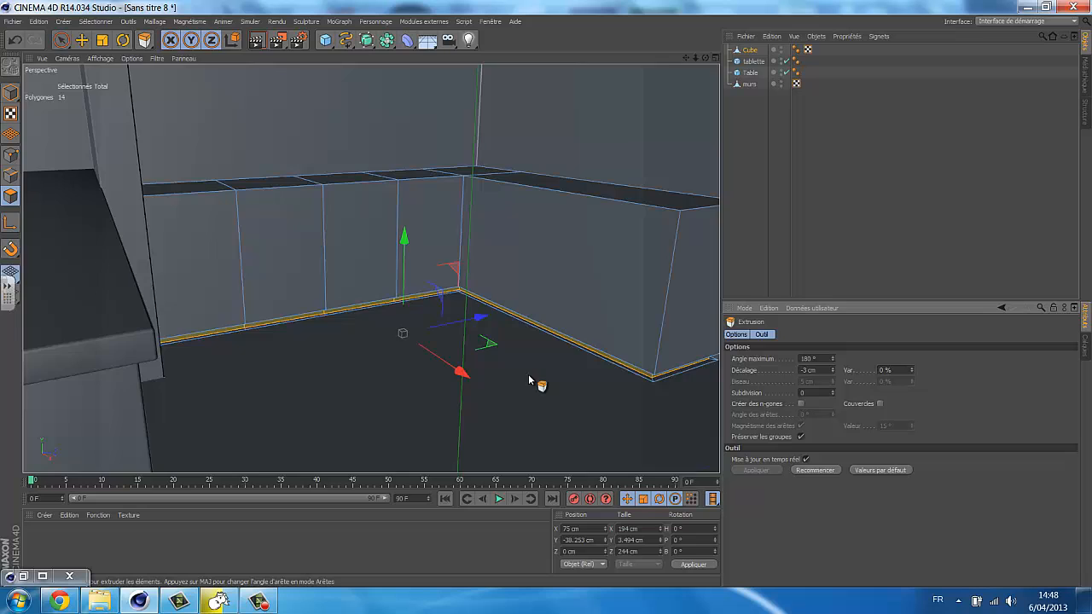
- In edge mode, delete the leftover outer floor edges in front of the recessed plinth at the wall end of the back cabinet run
{"action": "left_click_drag", "start_coordinate": [528, 373], "coordinate": [504, 371], "text": "alt"}
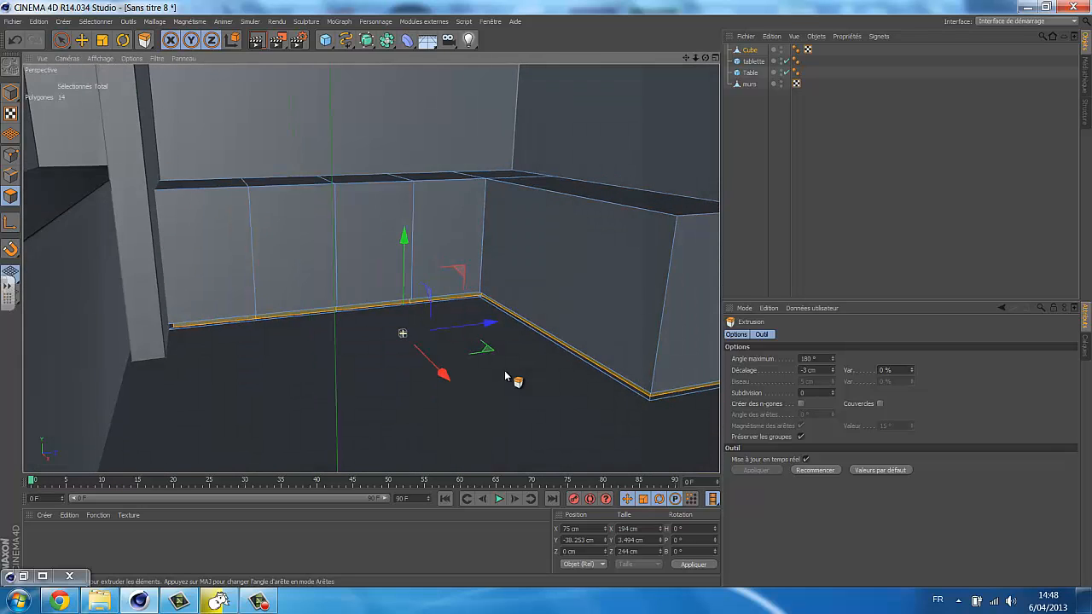
{"action": "right_click_drag", "start_coordinate": [487, 345], "coordinate": [470, 300], "text": "alt"}
{"action": "left_click_drag", "start_coordinate": [484, 258], "coordinate": [516, 295], "text": "alt"}
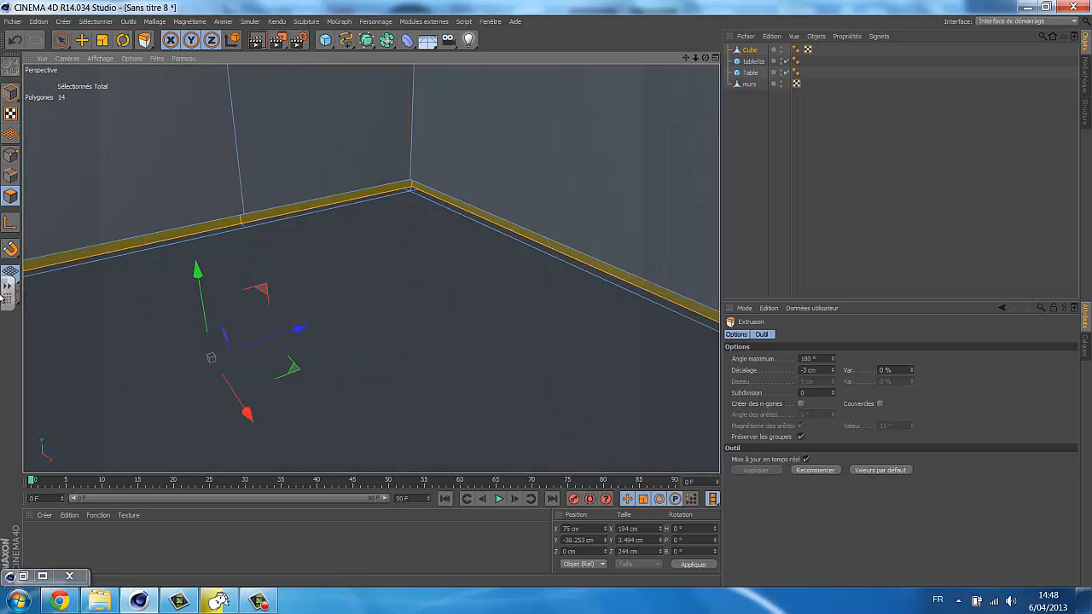
{"action": "left_click_drag", "start_coordinate": [251, 285], "coordinate": [212, 314], "text": "alt"}
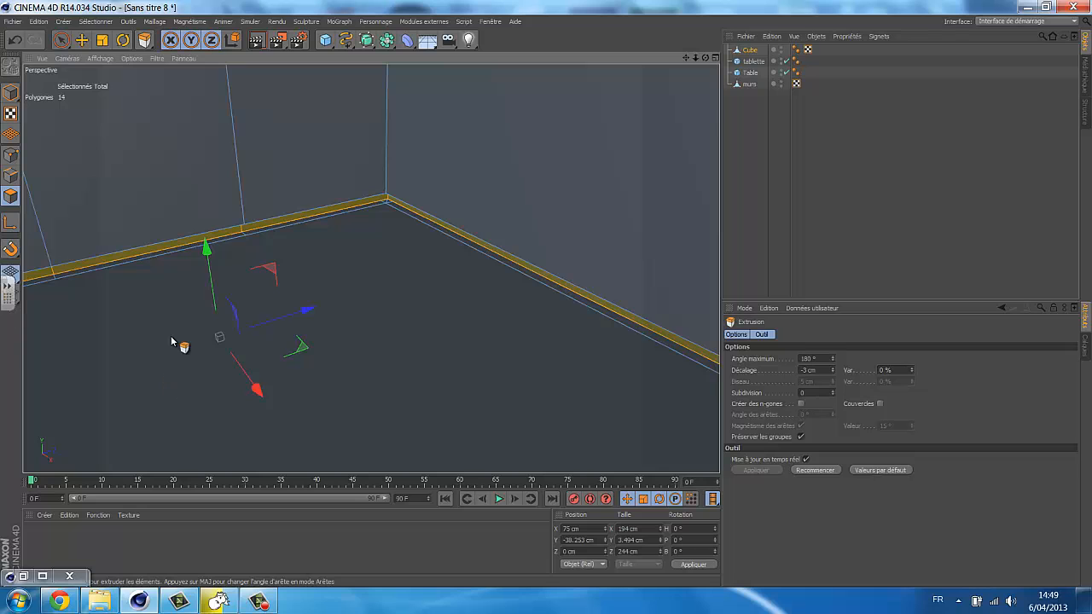
{"action": "left_click_drag", "start_coordinate": [175, 341], "coordinate": [516, 281], "text": "alt"}
{"action": "left_click_drag", "start_coordinate": [300, 304], "coordinate": [279, 318], "text": "alt"}
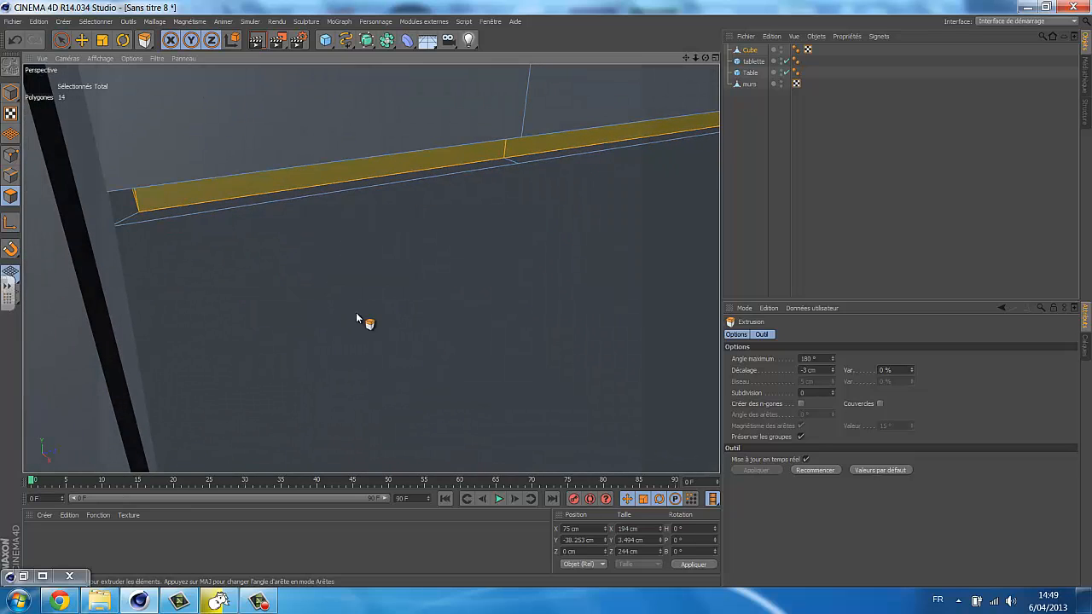
{"action": "mouse_move", "coordinate": [357, 318]}
{"action": "left_mouse_down", "text": "alt"}
{"action": "mouse_move", "coordinate": [341, 312]}
{"action": "mouse_move", "coordinate": [368, 334]}
{"action": "left_mouse_up", "text": "alt"}
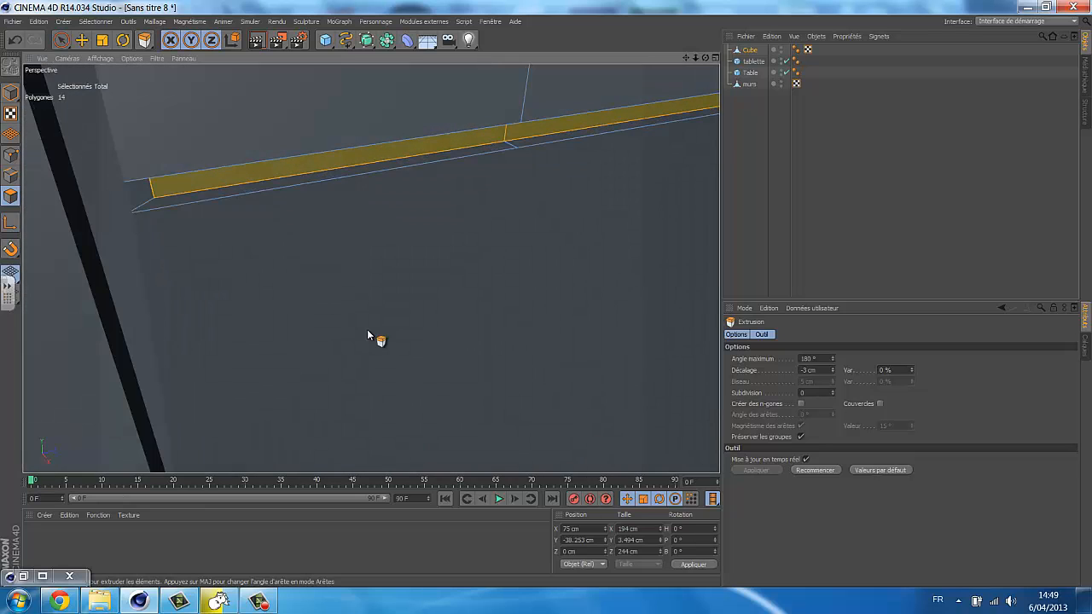
{"action": "left_click", "coordinate": [10, 175]}
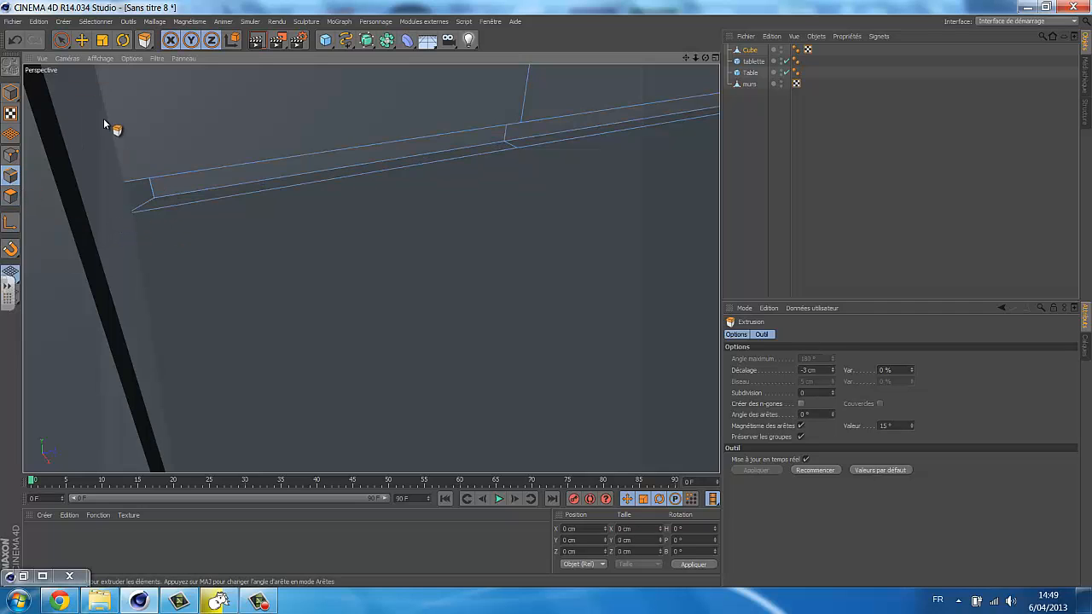
{"action": "left_click", "coordinate": [61, 40]}
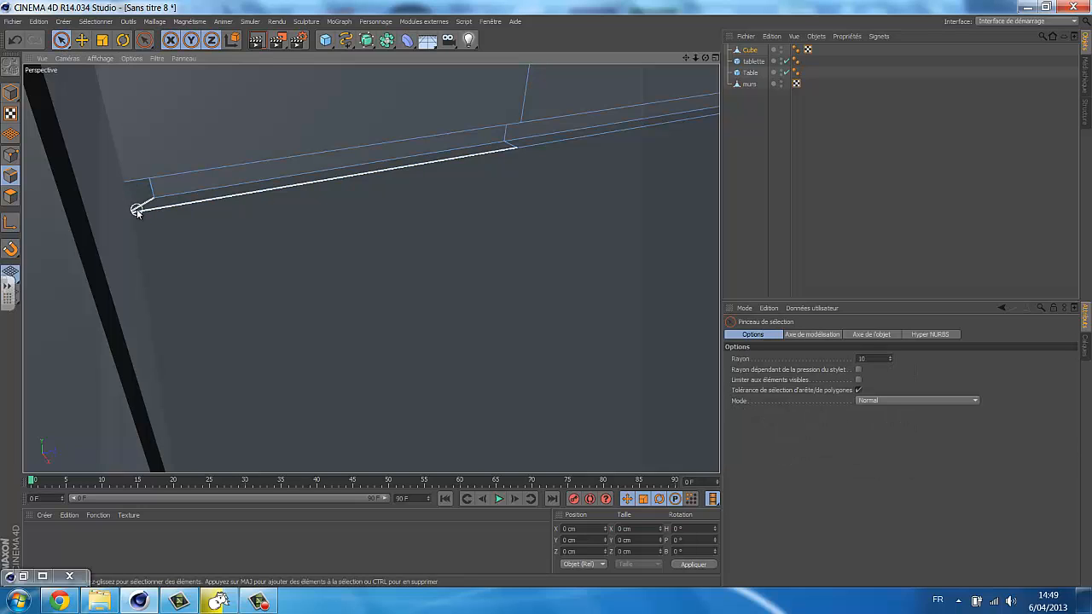
{"action": "left_click", "coordinate": [136, 209]}
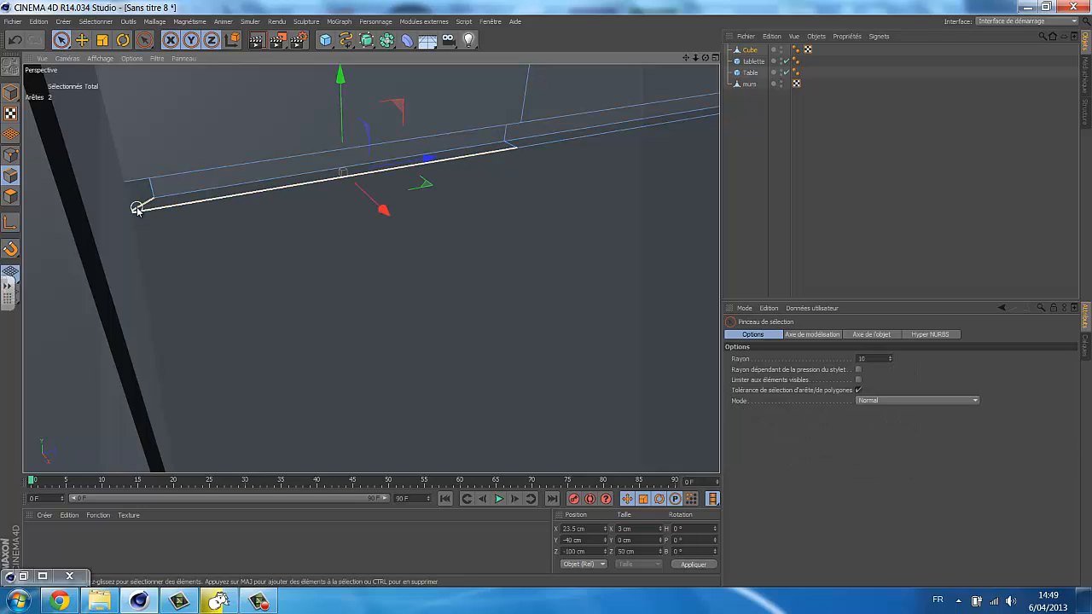
{"action": "left_click", "coordinate": [134, 205]}
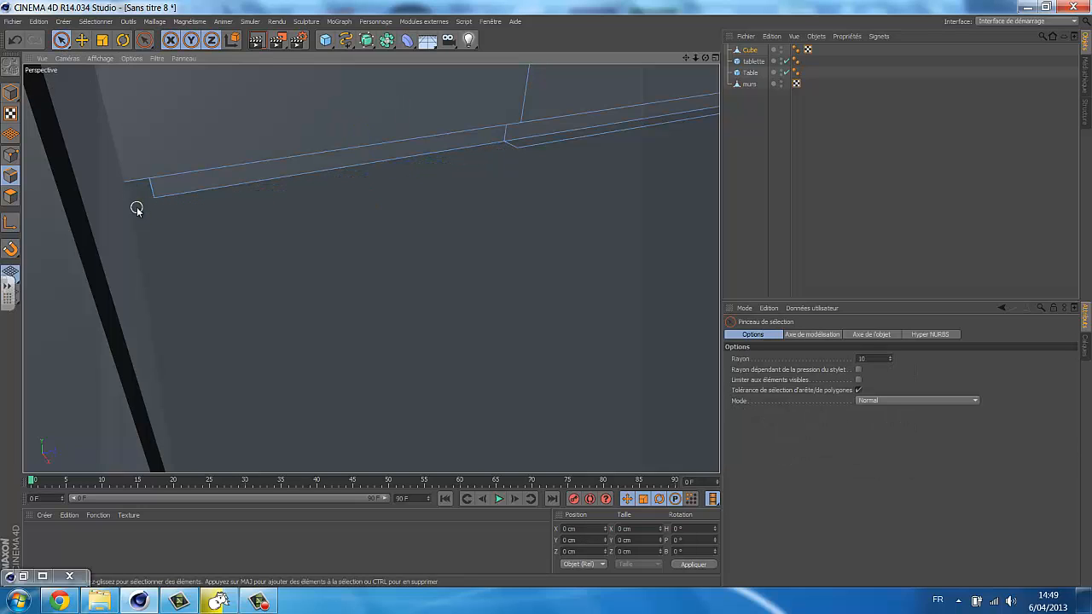
{"action": "left_click", "coordinate": [516, 150]}
{"action": "key", "text": "Delete"}
- Select and delete the remaining outer floor edges along the back run and the front of the side run
{"action": "mouse_move", "coordinate": [597, 171]}
{"action": "left_mouse_down", "text": "alt"}
{"action": "mouse_move", "coordinate": [256, 268]}
{"action": "mouse_move", "coordinate": [540, 294]}
{"action": "mouse_move", "coordinate": [597, 171]}
{"action": "left_mouse_up", "text": "alt"}
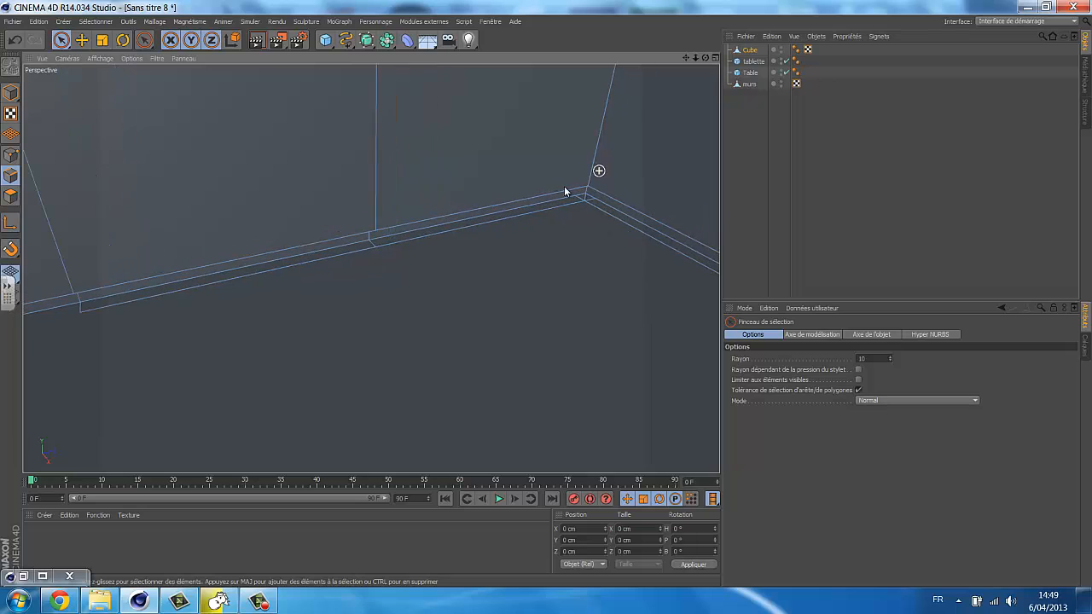
{"action": "left_click", "coordinate": [84, 313]}
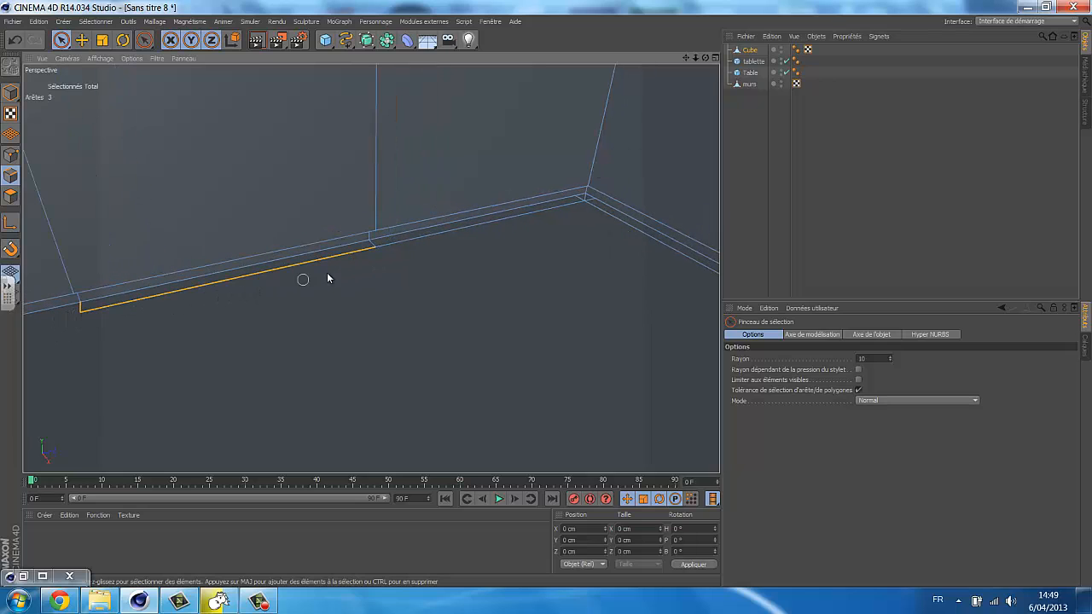
{"action": "mouse_move", "coordinate": [383, 255]}
{"action": "left_mouse_down"}
{"action": "mouse_move", "coordinate": [446, 236]}
{"action": "mouse_move", "coordinate": [522, 232]}
{"action": "left_mouse_up"}
{"action": "left_click", "coordinate": [374, 250]}
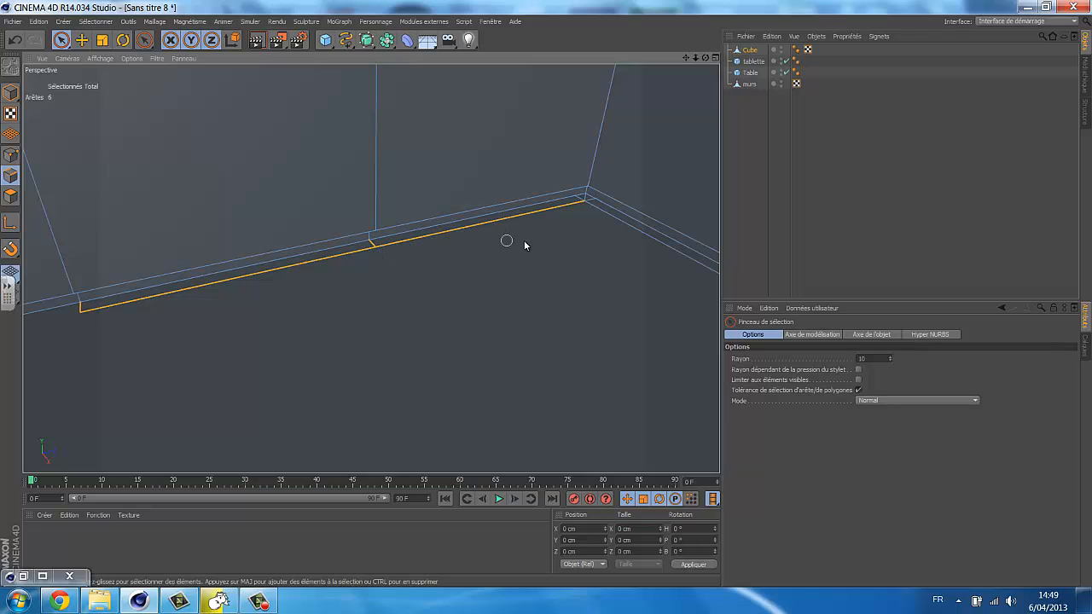
{"action": "left_click", "coordinate": [600, 215]}
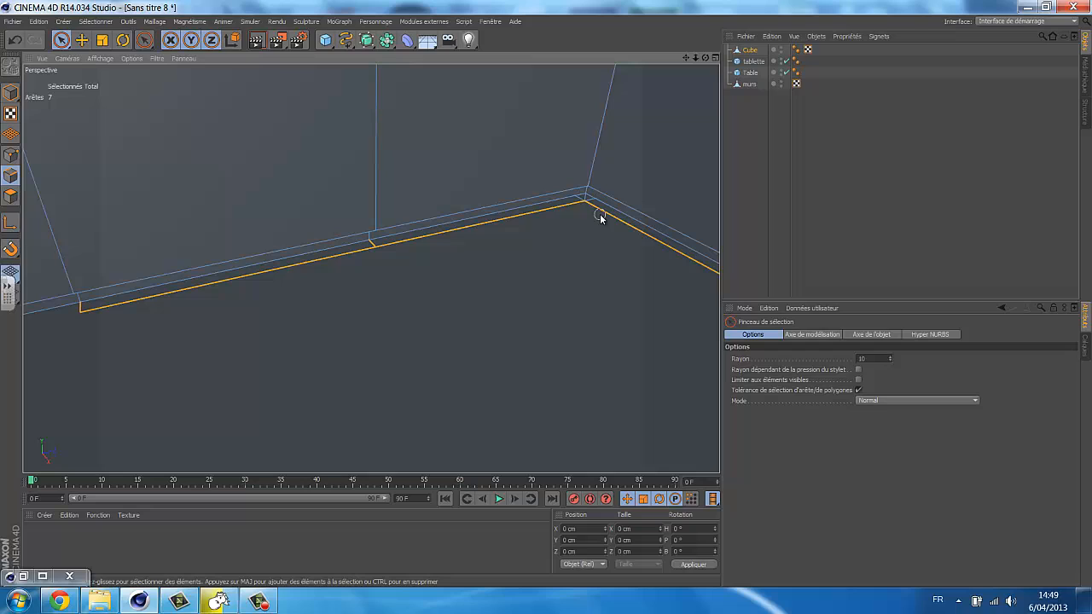
{"action": "left_click", "coordinate": [452, 298]}
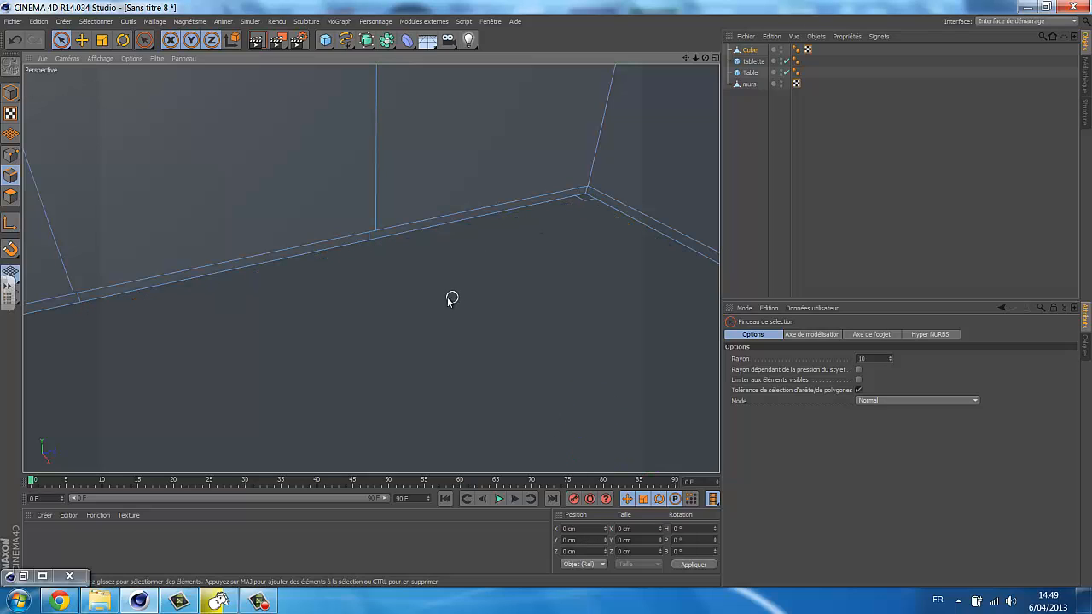
- Delete the two short leftover floor edges at the inner corner of the L-shaped cabinets
{"action": "left_click_drag", "start_coordinate": [588, 214], "coordinate": [577, 188], "text": "alt"}
{"action": "left_click", "coordinate": [576, 184]}
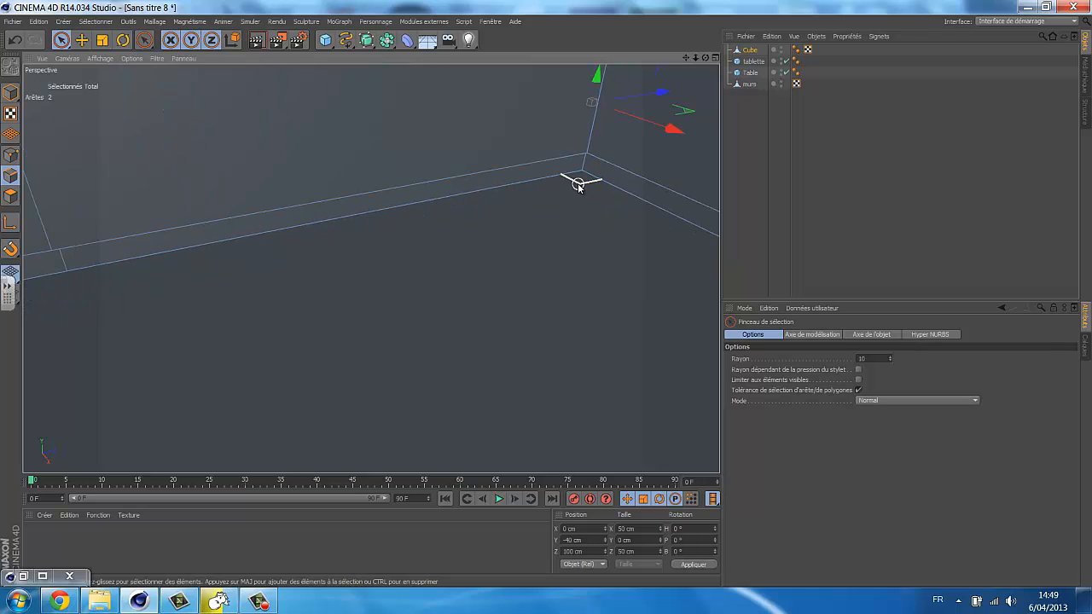
{"action": "left_click", "coordinate": [583, 210]}
- Delete the leftover floor edges below the free end of the side run, including the short one against the wall
{"action": "left_click_drag", "start_coordinate": [475, 256], "coordinate": [644, 253], "text": "alt"}
{"action": "left_click_drag", "start_coordinate": [562, 188], "coordinate": [522, 166], "text": "alt"}
{"action": "mouse_move", "coordinate": [595, 145]}
{"action": "left_mouse_down", "text": "alt"}
{"action": "mouse_move", "coordinate": [580, 158]}
{"action": "mouse_move", "coordinate": [585, 171]}
{"action": "mouse_move", "coordinate": [499, 230]}
{"action": "mouse_move", "coordinate": [137, 275]}
{"action": "mouse_move", "coordinate": [89, 266]}
{"action": "left_mouse_up", "text": "alt"}
{"action": "mouse_move", "coordinate": [477, 219]}
{"action": "left_mouse_down", "text": "alt"}
{"action": "mouse_move", "coordinate": [174, 222]}
{"action": "mouse_move", "coordinate": [77, 234]}
{"action": "left_mouse_up", "text": "alt"}
{"action": "left_click_drag", "start_coordinate": [695, 275], "coordinate": [201, 289], "text": "alt"}
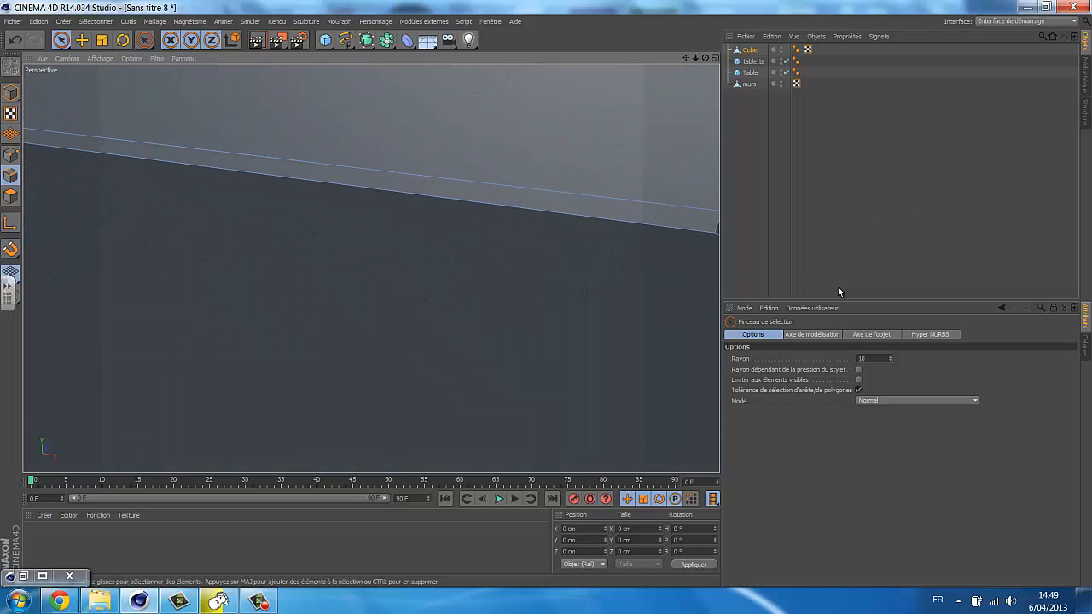
{"action": "mouse_move", "coordinate": [713, 304]}
{"action": "left_mouse_down", "text": "alt"}
{"action": "mouse_move", "coordinate": [631, 306]}
{"action": "mouse_move", "coordinate": [552, 290]}
{"action": "left_mouse_up", "text": "alt"}
{"action": "scroll", "coordinate": [630, 307], "scroll_direction": "down", "scroll_amount": 3}
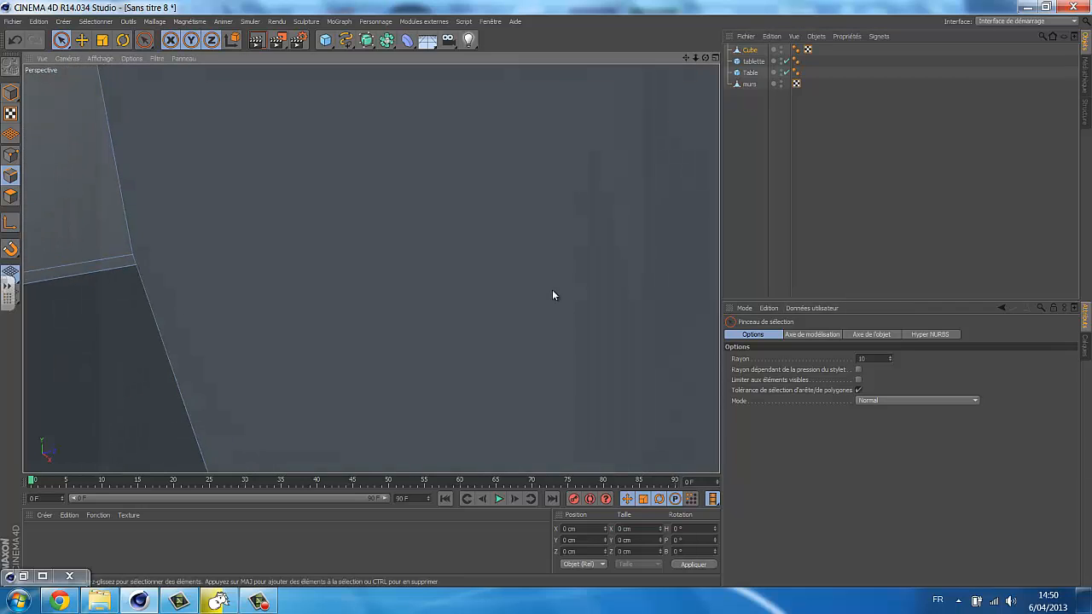
{"action": "scroll", "coordinate": [552, 291], "scroll_direction": "down", "scroll_amount": 5}
{"action": "scroll", "coordinate": [553, 290], "scroll_direction": "down", "scroll_amount": 5}
{"action": "middle_click_drag", "start_coordinate": [566, 328], "coordinate": [404, 206], "text": "alt"}
{"action": "scroll", "coordinate": [403, 209], "scroll_direction": "up", "scroll_amount": 6}
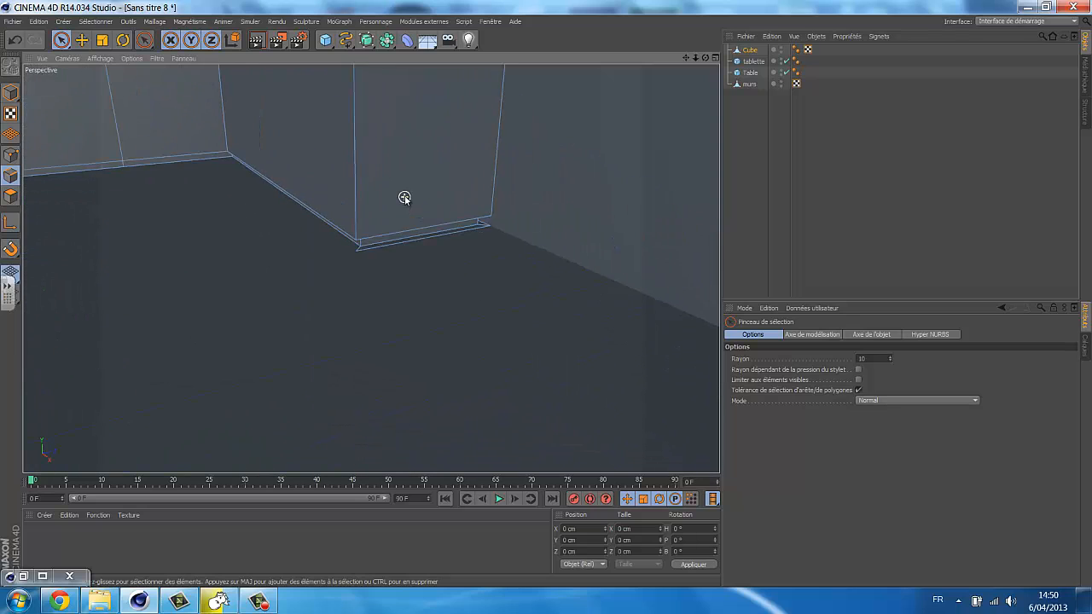
{"action": "left_click_drag", "start_coordinate": [284, 332], "coordinate": [448, 316]}
{"action": "key", "text": "Delete"}
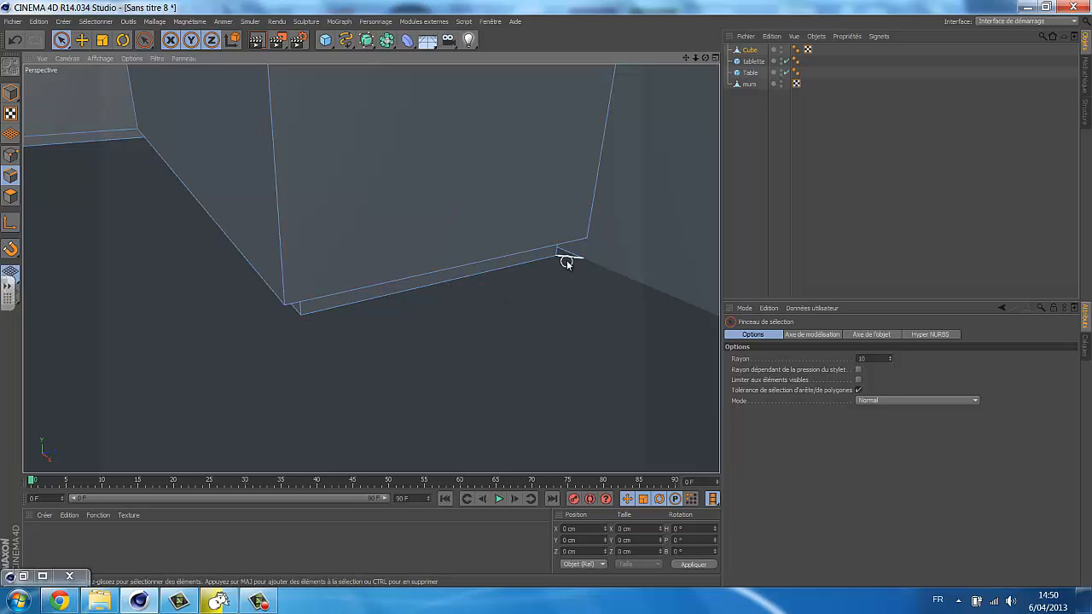
{"action": "left_click", "coordinate": [567, 261]}
{"action": "key", "text": "Delete"}
- Review the cleaned cabinet block in the room and check the worktop in the reference render
{"action": "scroll", "coordinate": [264, 325], "scroll_direction": "down", "scroll_amount": 6}
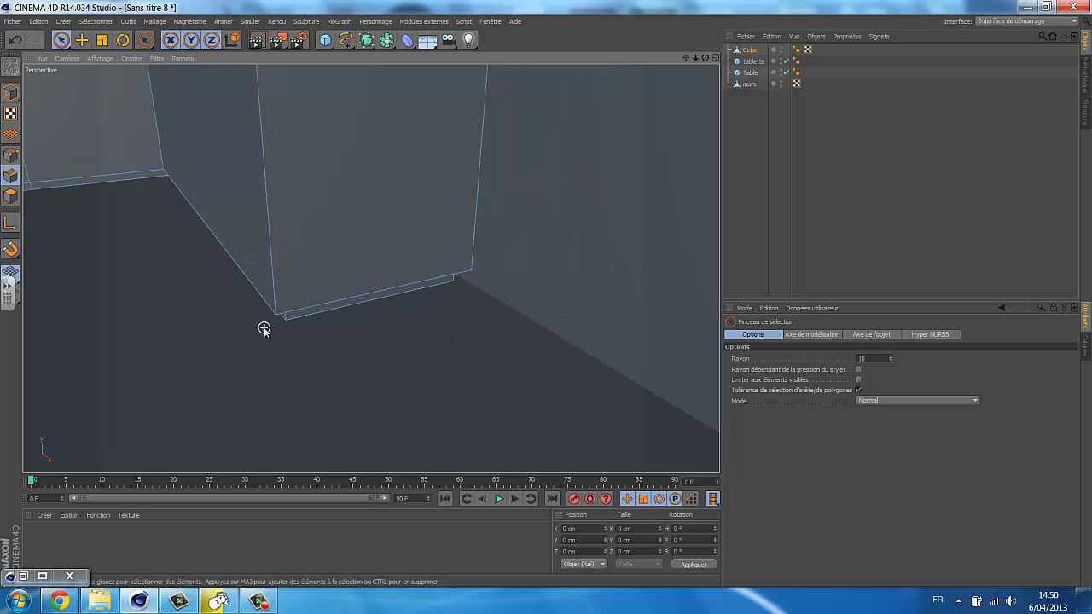
{"action": "scroll", "coordinate": [264, 328], "scroll_direction": "down", "scroll_amount": 5}
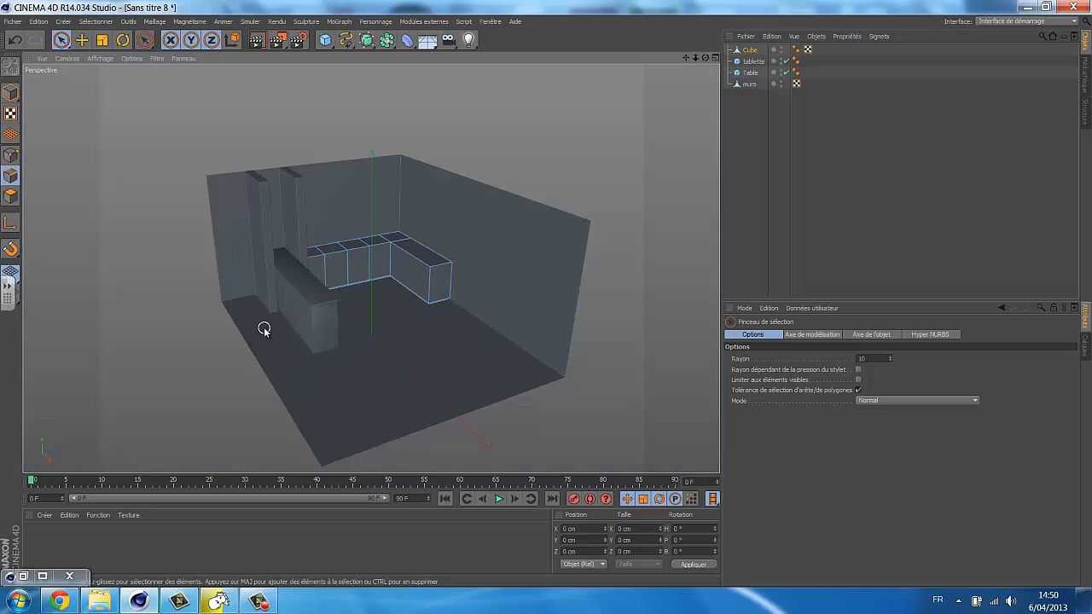
{"action": "scroll", "coordinate": [373, 271], "scroll_direction": "up", "scroll_amount": 3}
{"action": "scroll", "coordinate": [374, 271], "scroll_direction": "up", "scroll_amount": 4}
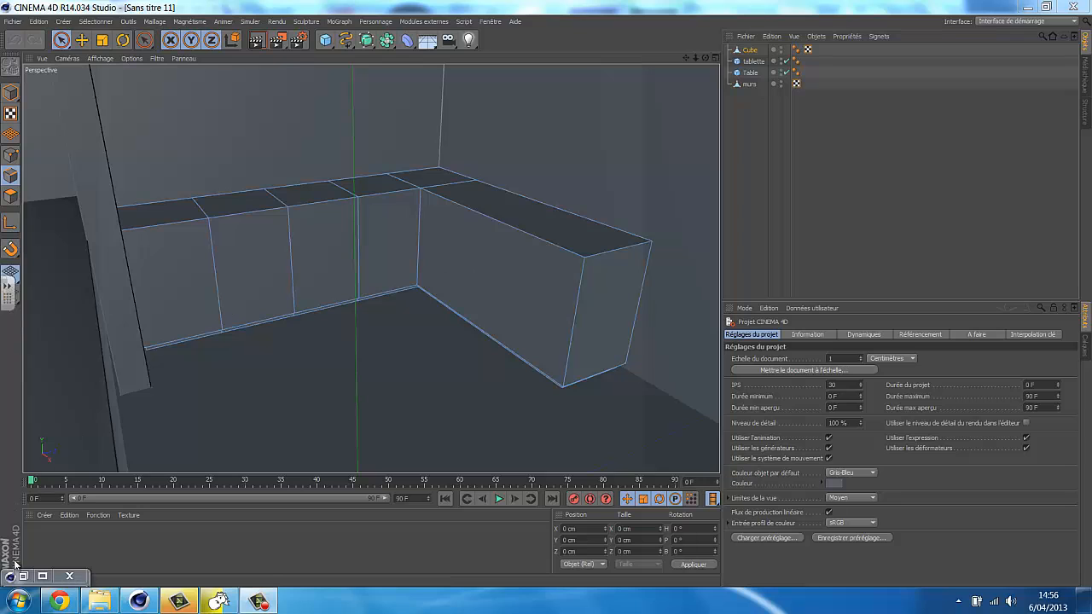
{"action": "left_click", "coordinate": [25, 576]}
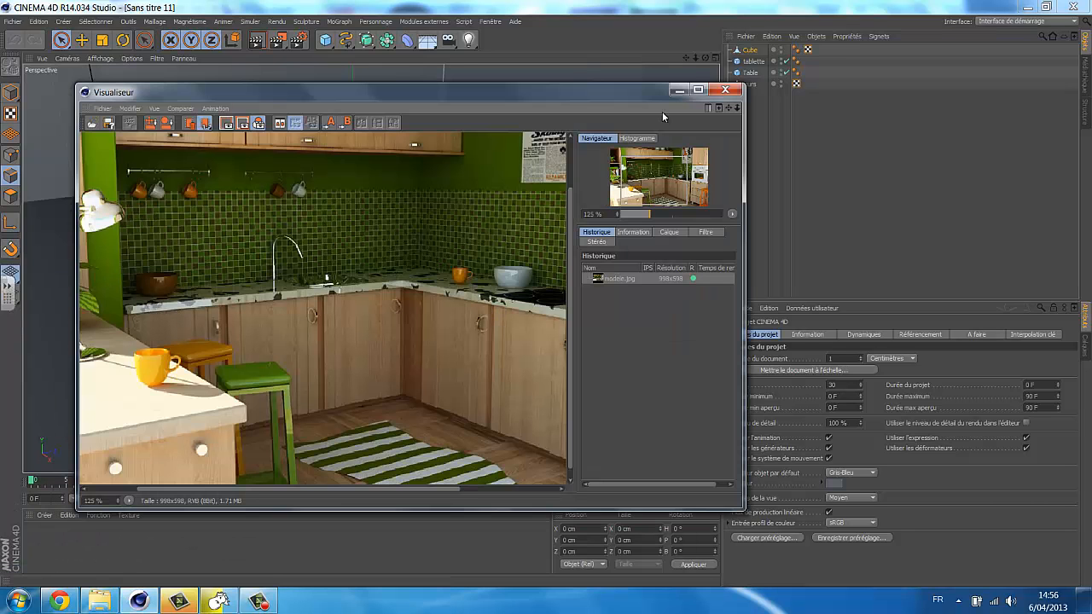
{"action": "left_click", "coordinate": [680, 91]}
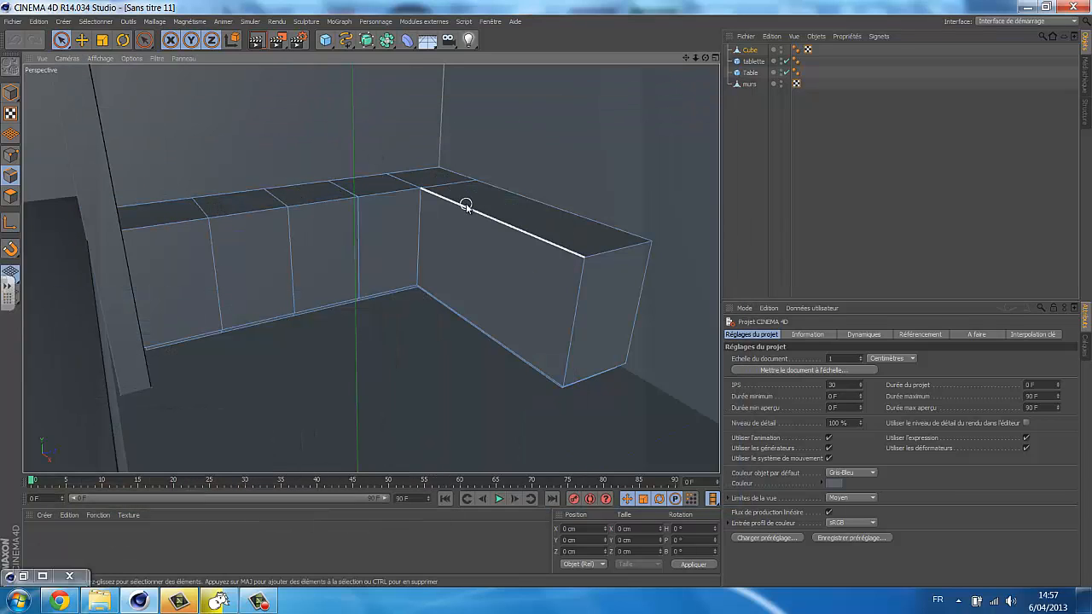
- Limit the brush selection to visible elements and select all the top polygons of the L-shaped lower cabinets
{"action": "key", "text": "9"}
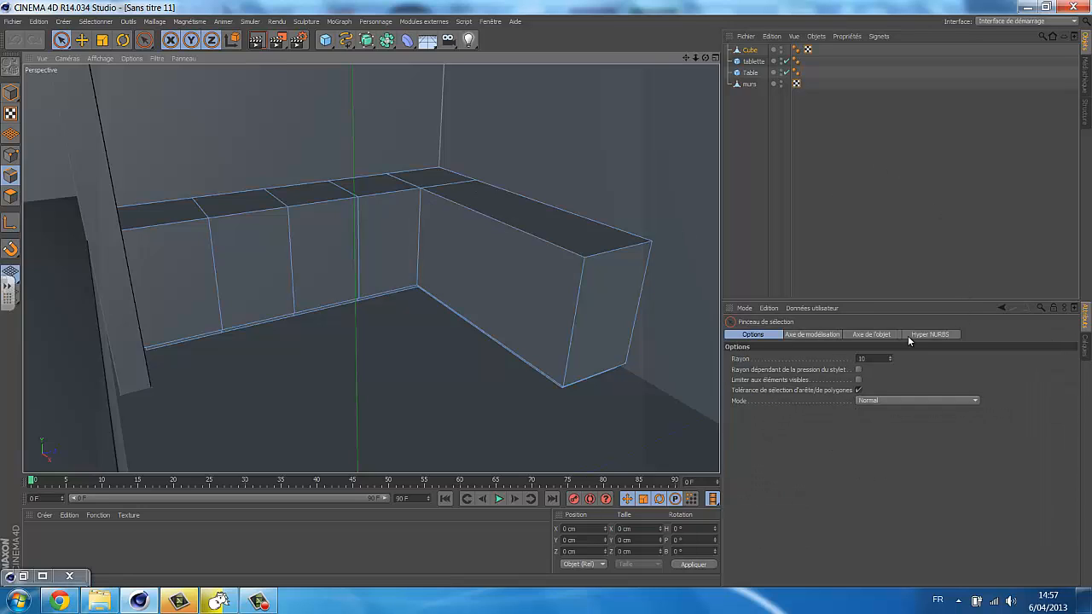
{"action": "left_click", "coordinate": [859, 381]}
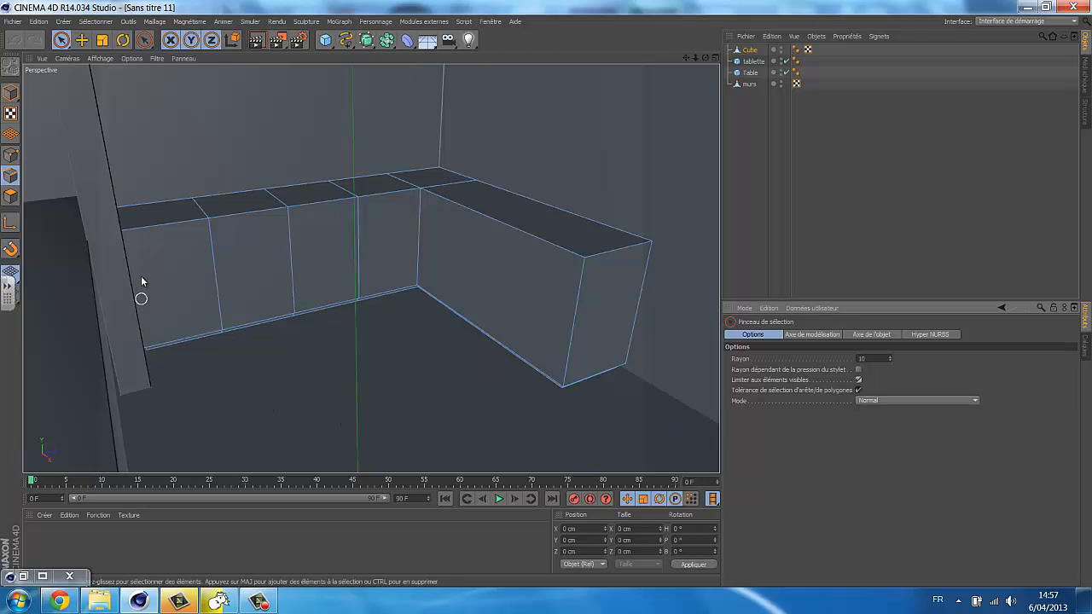
{"action": "left_click", "coordinate": [9, 196]}
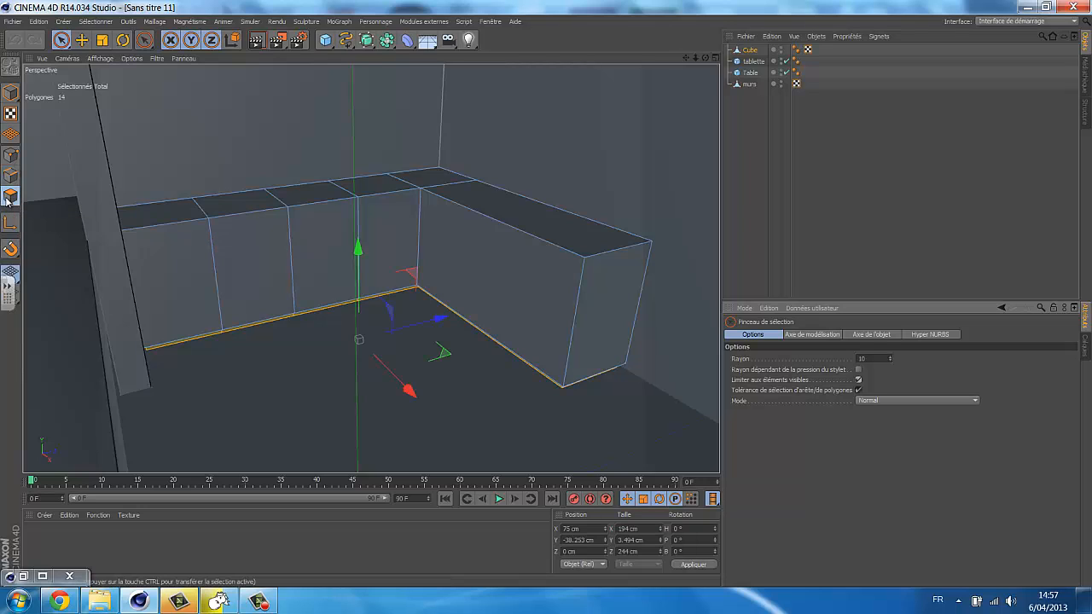
{"action": "mouse_move", "coordinate": [151, 221]}
{"action": "left_mouse_down"}
{"action": "mouse_move", "coordinate": [366, 180]}
{"action": "mouse_move", "coordinate": [414, 178]}
{"action": "mouse_move", "coordinate": [459, 198]}
{"action": "left_mouse_up"}
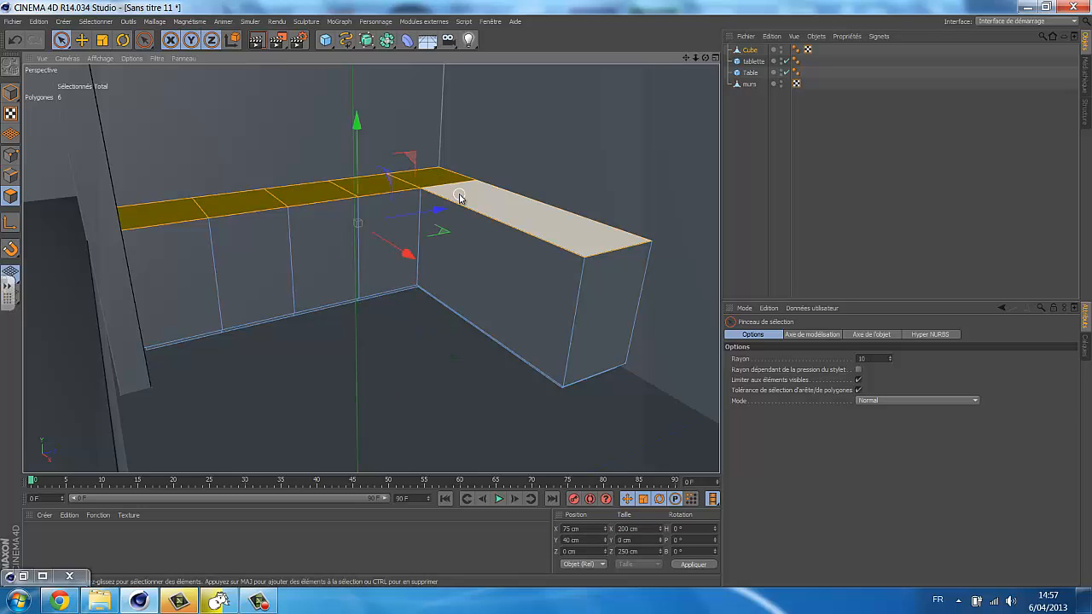
- Extrude the selected top polygons upward with an offset of 5 cm to form the worktop
{"action": "key", "text": "d"}
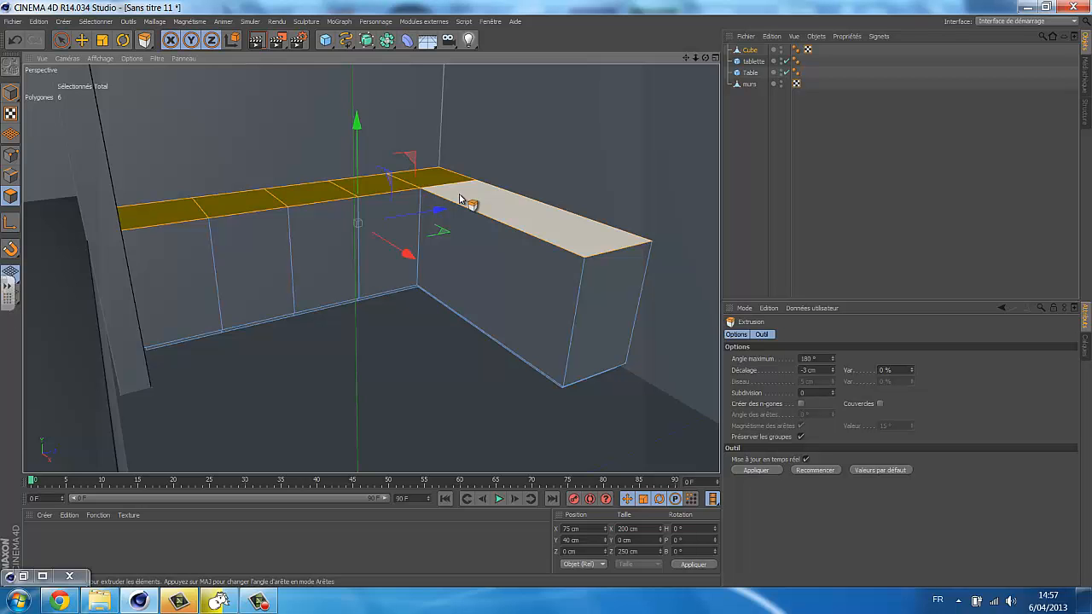
{"action": "left_click_drag", "start_coordinate": [458, 199], "coordinate": [546, 292]}
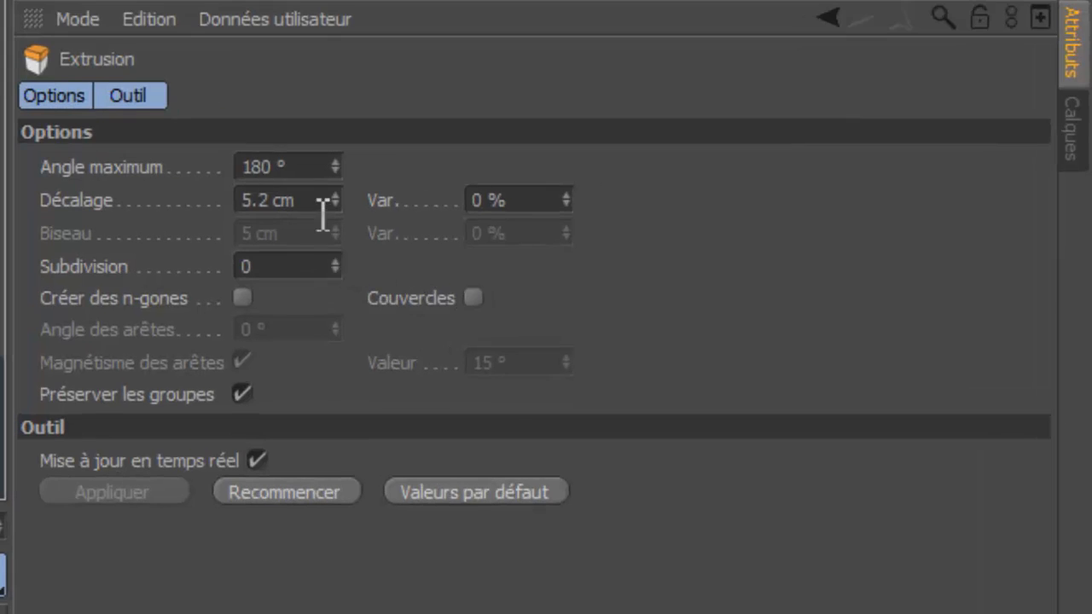
{"action": "left_click", "coordinate": [826, 370]}
{"action": "left_click_drag", "start_coordinate": [319, 201], "coordinate": [216, 205]}
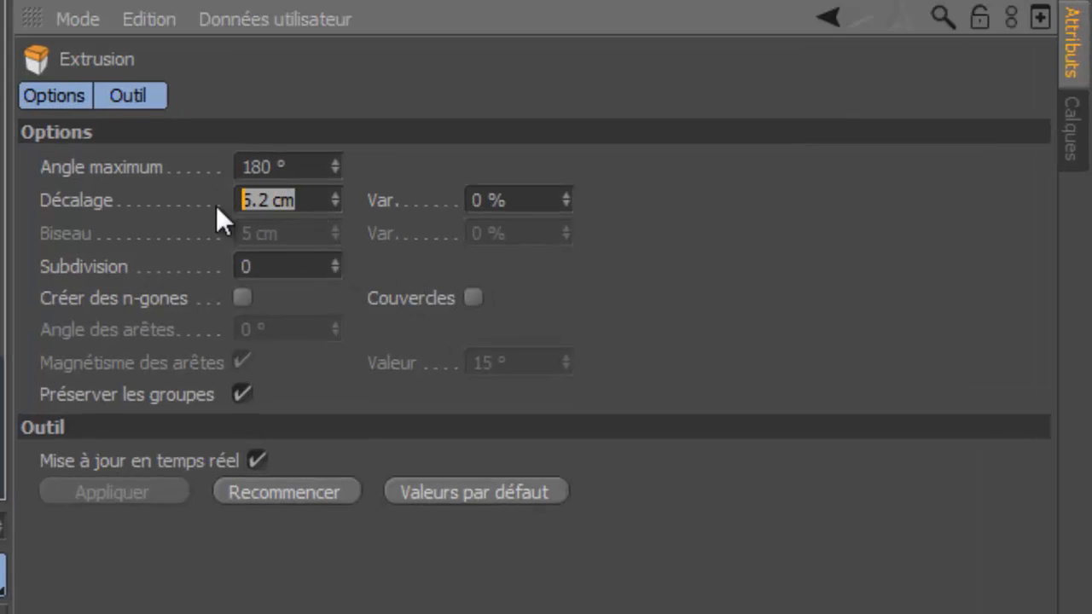
{"action": "type", "text": "5"}
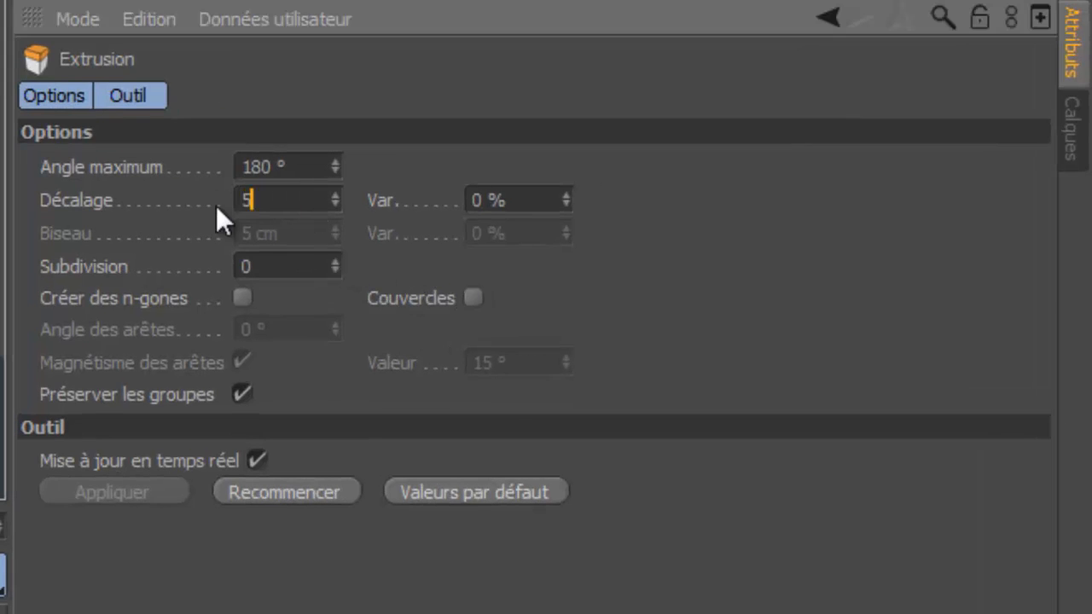
{"action": "key", "text": "Return"}
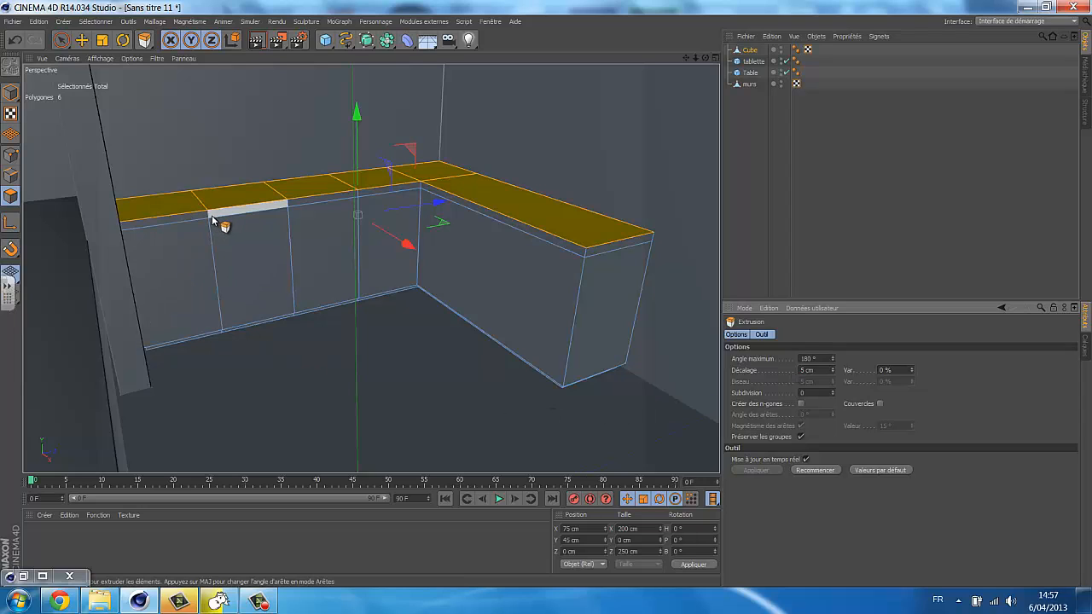
- Select the band of polygons around the side of the worktop with loop selection
{"action": "right_click", "coordinate": [301, 413]}
{"action": "left_click", "coordinate": [301, 413]}
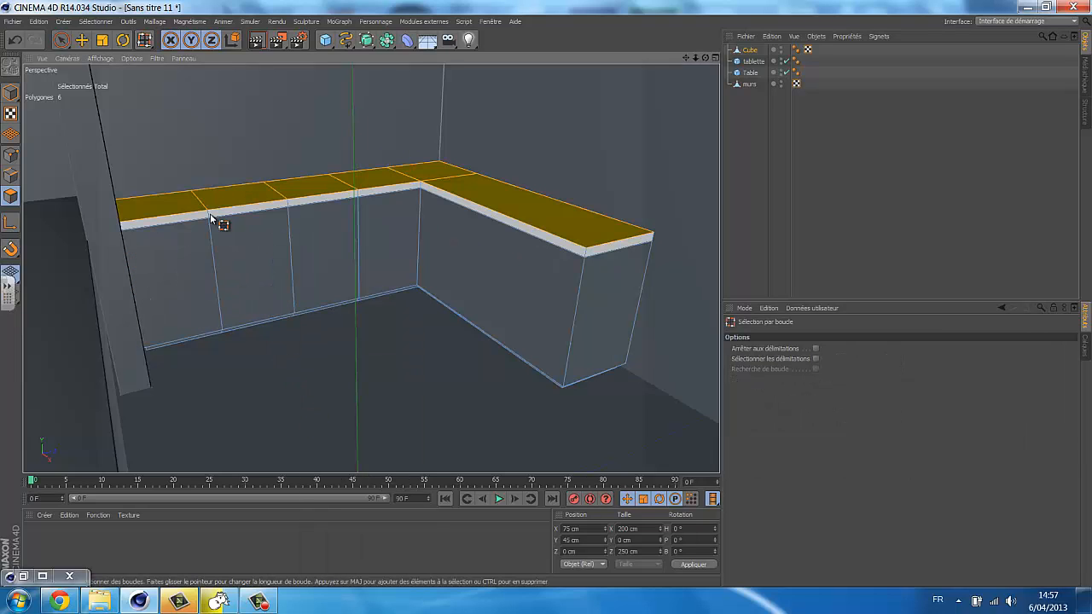
{"action": "left_click", "coordinate": [210, 213]}
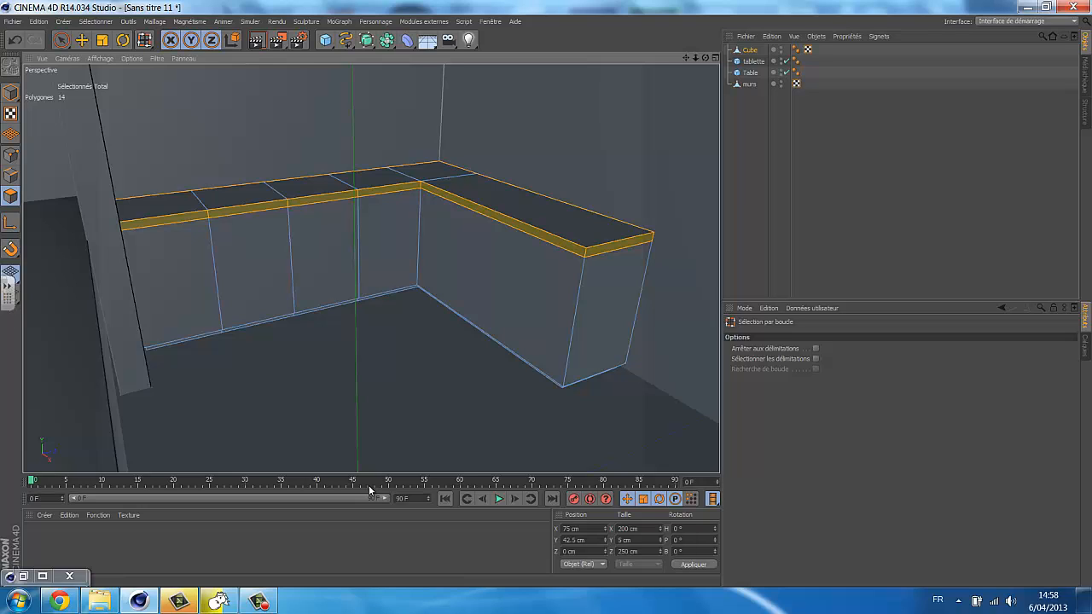
- Extrude the selected band around the side of the worktop outward with an offset of 5 cm
{"action": "key", "text": "d"}
{"action": "left_click_drag", "start_coordinate": [536, 304], "coordinate": [548, 297]}
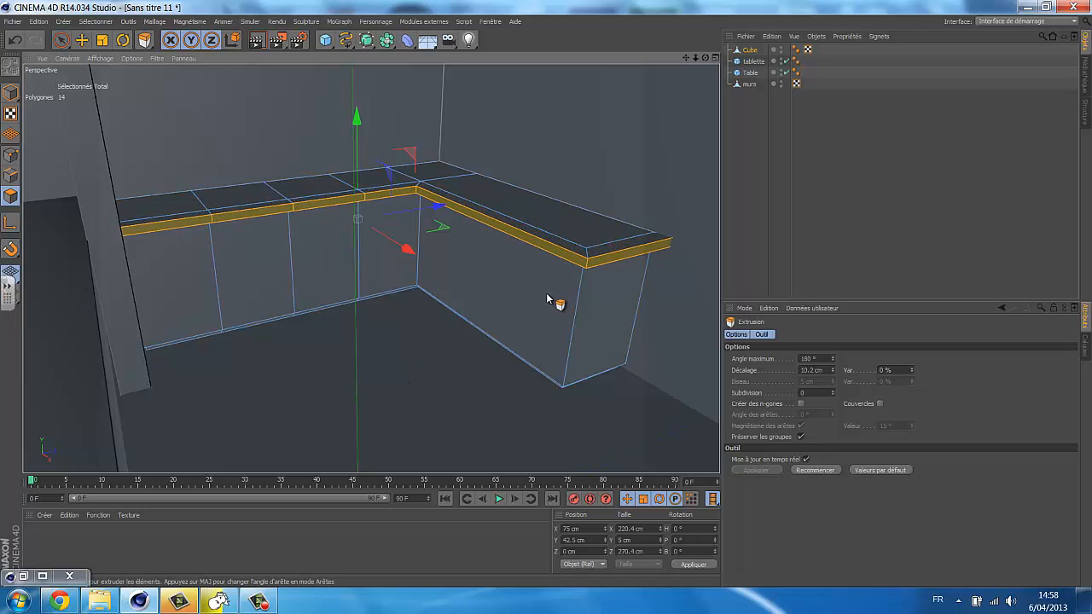
{"action": "left_click", "coordinate": [823, 370]}
{"action": "type", "text": "5"}
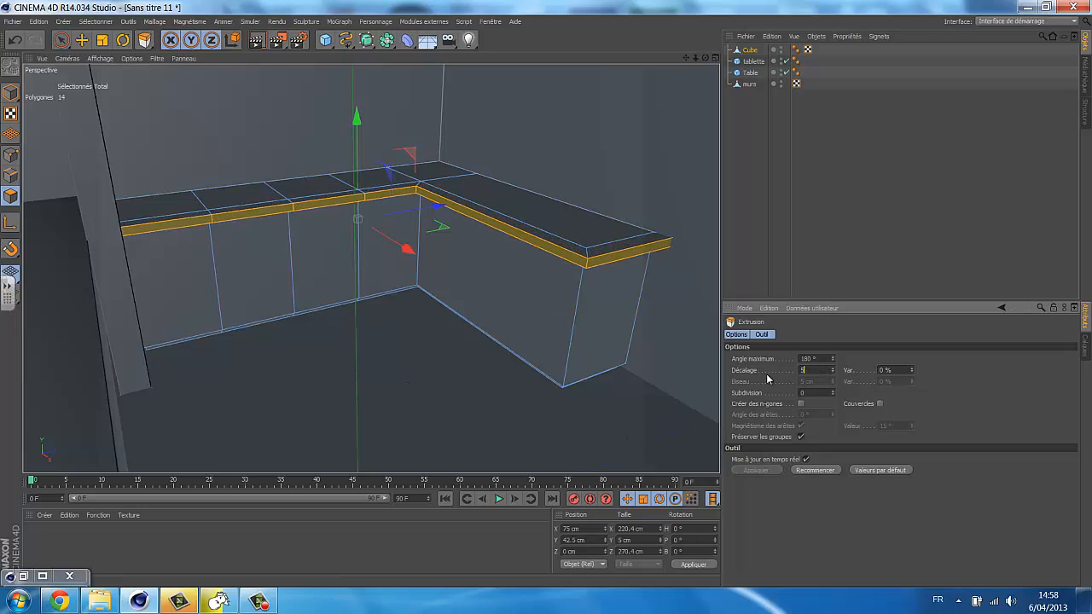
{"action": "key", "text": "Return"}
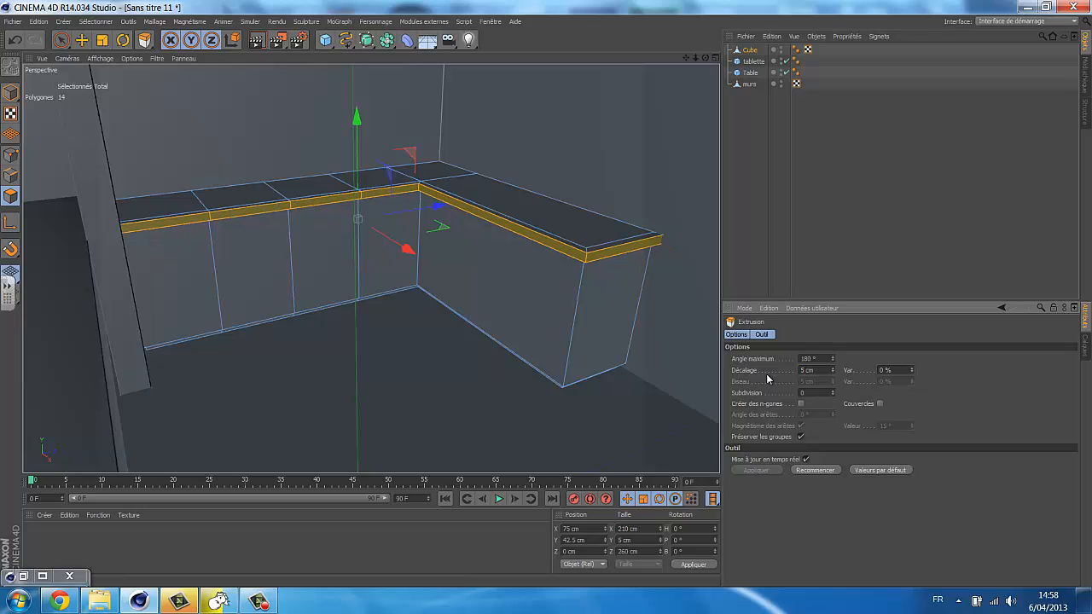
- Examine the edge of the worktop in the reference render
{"action": "left_click", "coordinate": [24, 578]}
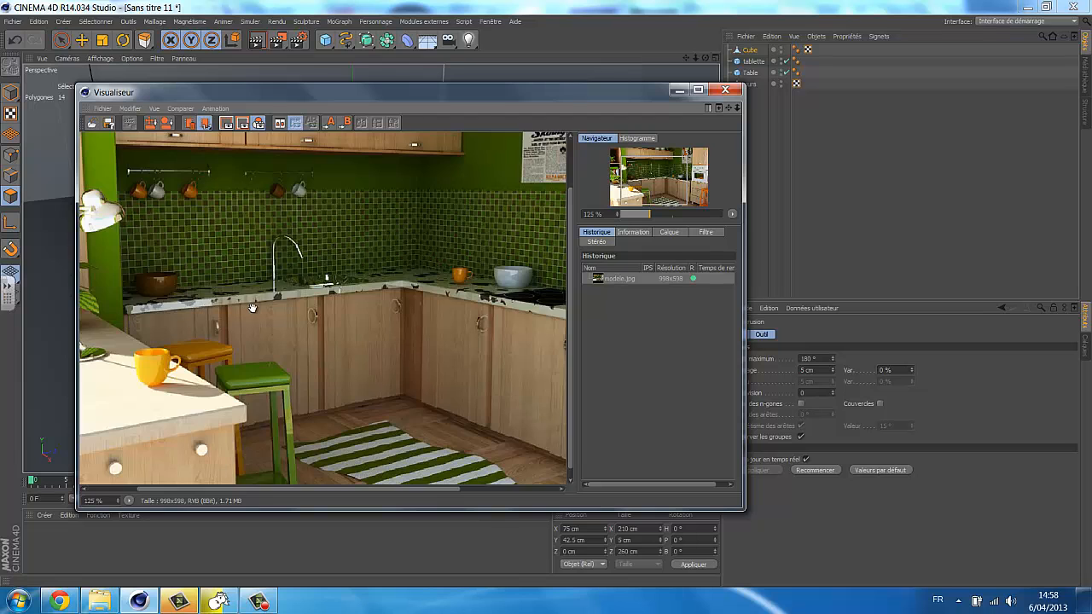
{"action": "scroll", "coordinate": [252, 307], "scroll_direction": "up", "scroll_amount": 3}
{"action": "scroll", "coordinate": [262, 283], "scroll_direction": "down", "scroll_amount": 3}
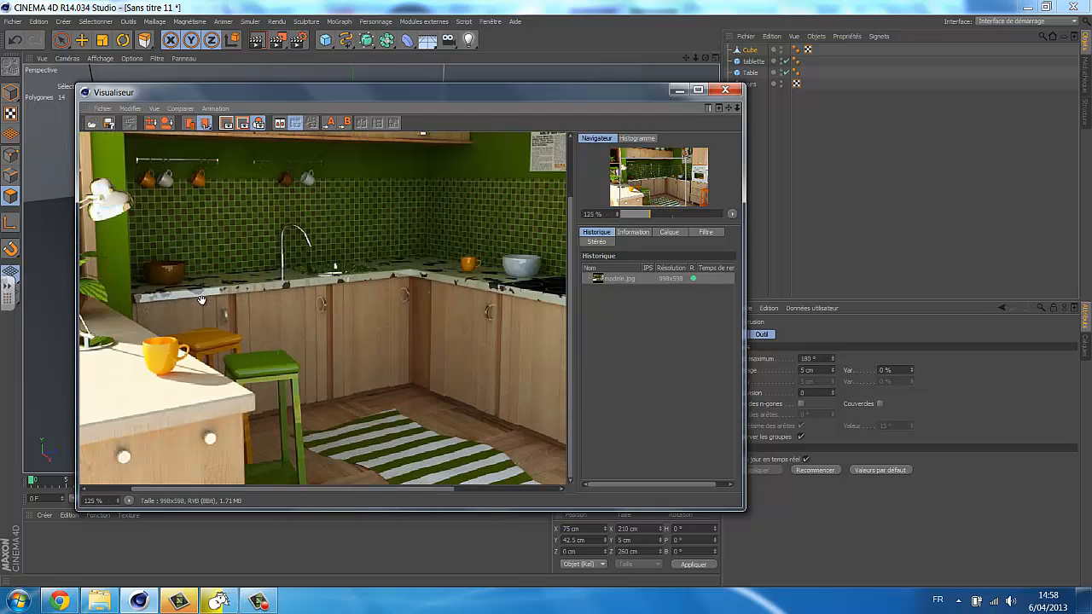
{"action": "left_click", "coordinate": [682, 89]}
- Select the upper and lower outer edge loops of the overhanging worktop with loop selection in edge mode
{"action": "scroll", "coordinate": [224, 208], "scroll_direction": "up", "scroll_amount": 5}
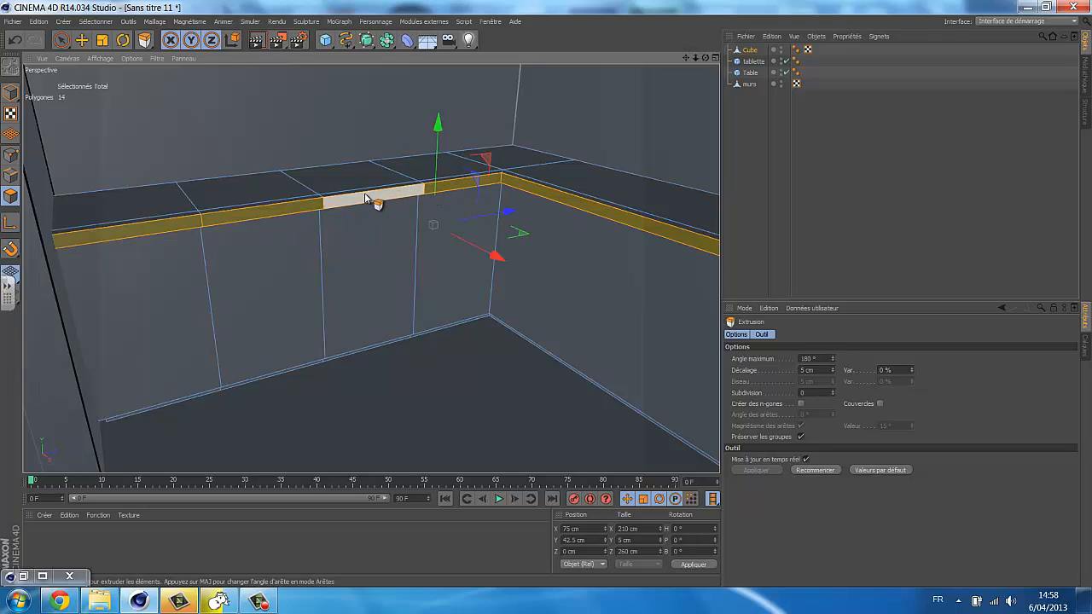
{"action": "left_click", "coordinate": [10, 177]}
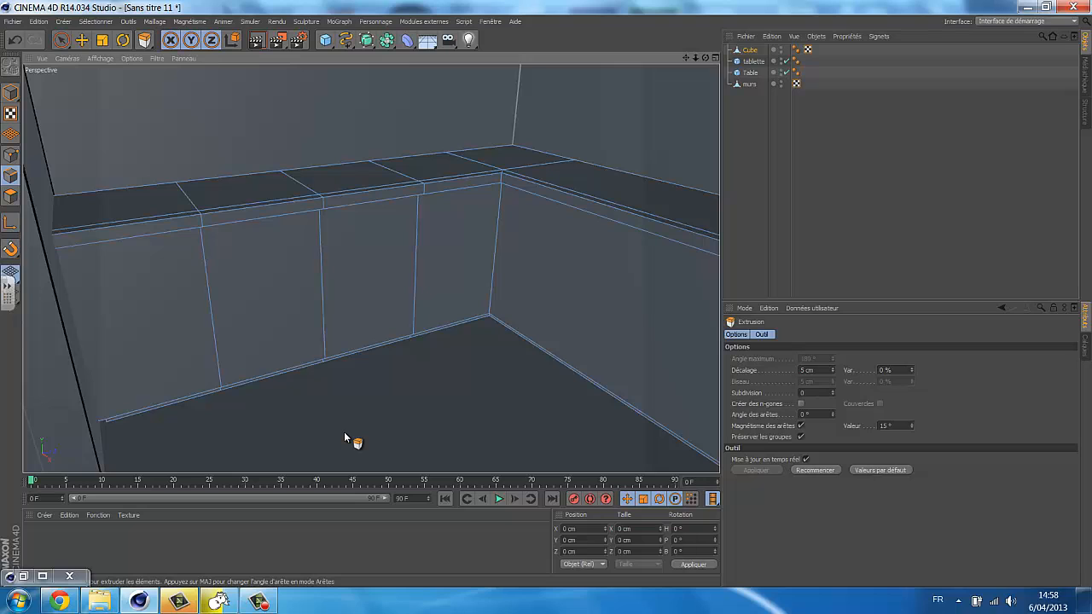
{"action": "key", "text": "u"}
{"action": "key", "text": "l"}
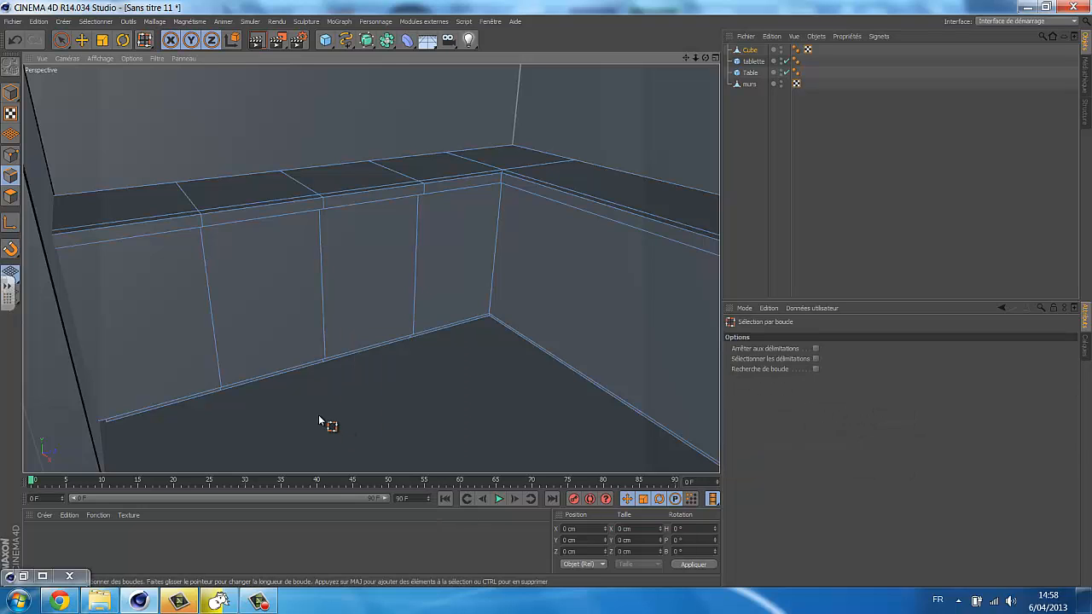
{"action": "left_click", "coordinate": [191, 223]}
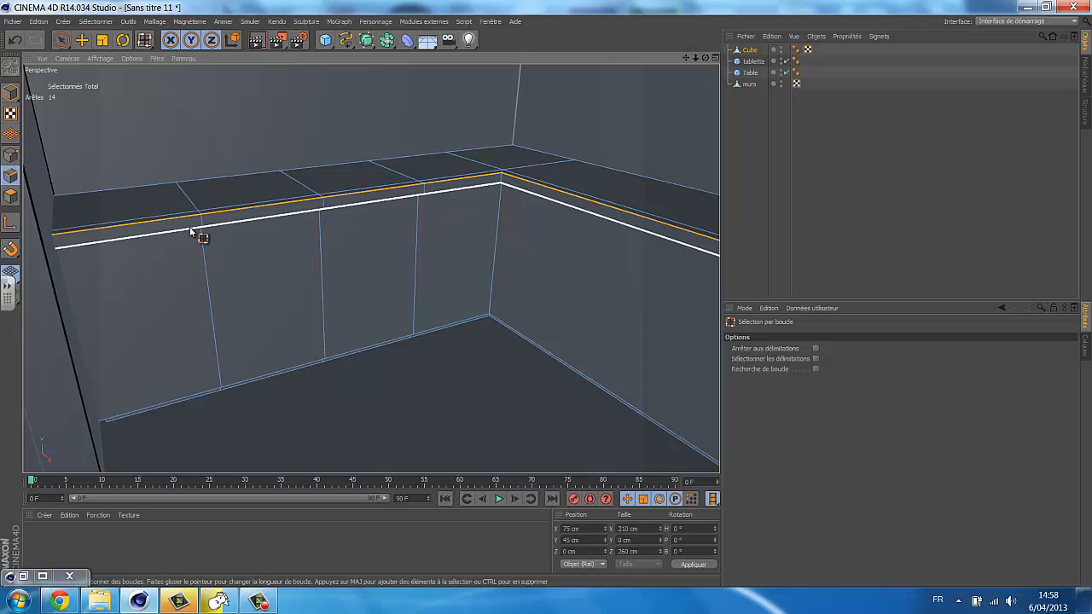
{"action": "left_click", "coordinate": [191, 230], "text": "shift"}
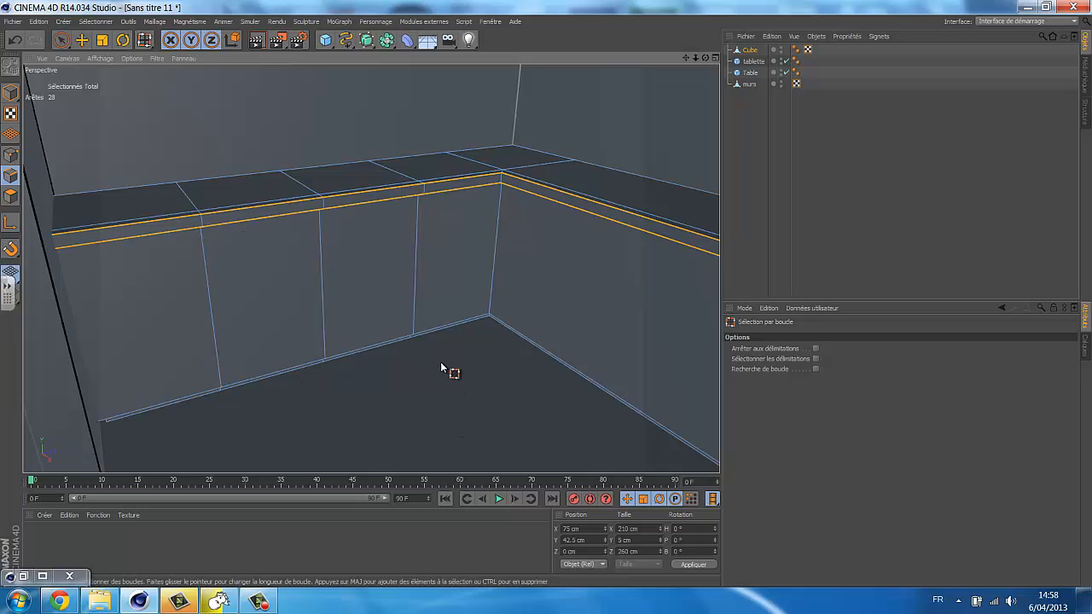
- Bevel the two selected worktop edge loops with a linear type, an inner offset of 0.5 cm and 3 subdivisions
{"action": "scroll", "coordinate": [441, 364], "scroll_direction": "up", "scroll_amount": 1}
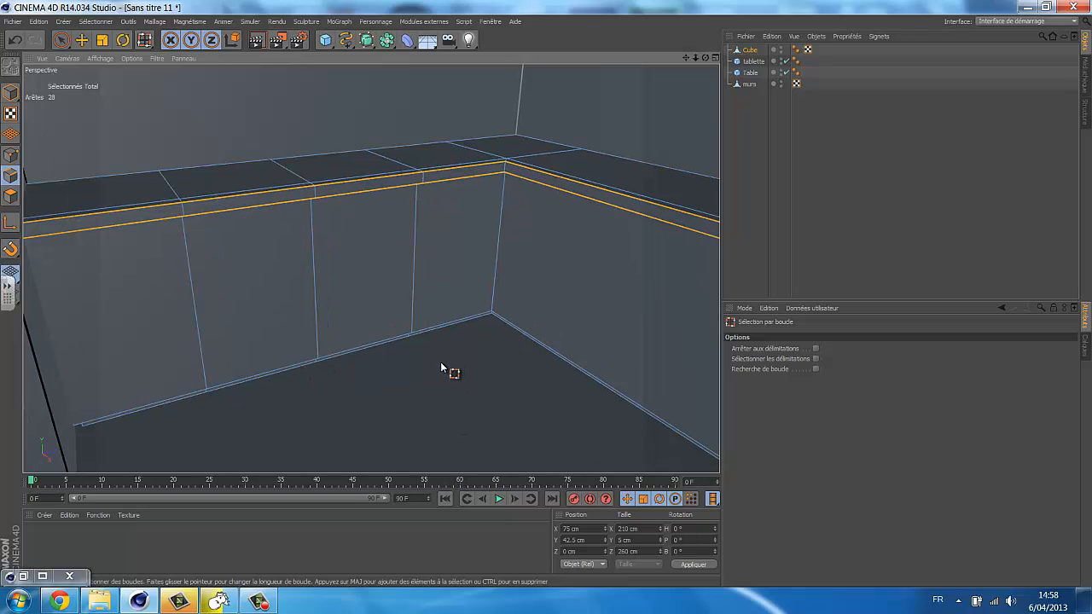
{"action": "right_click", "coordinate": [437, 269]}
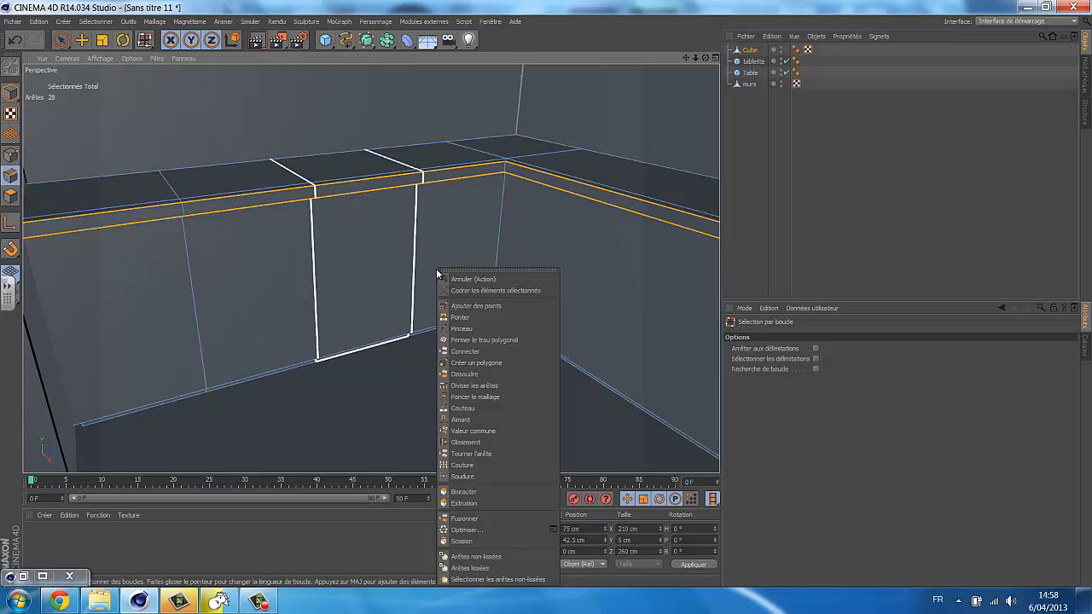
{"action": "left_click", "coordinate": [497, 492]}
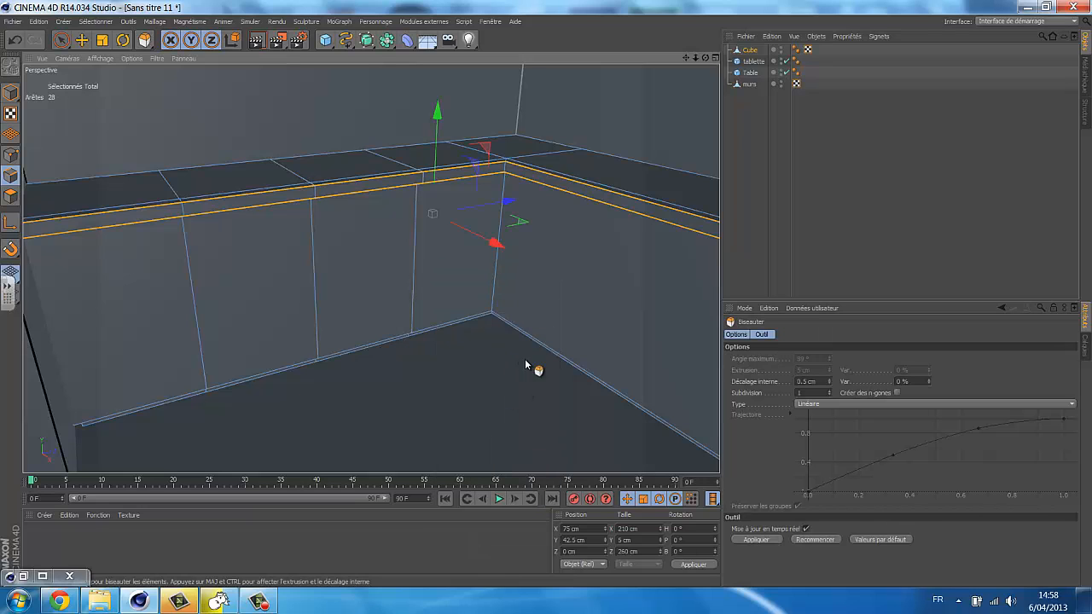
{"action": "left_click", "coordinate": [829, 391]}
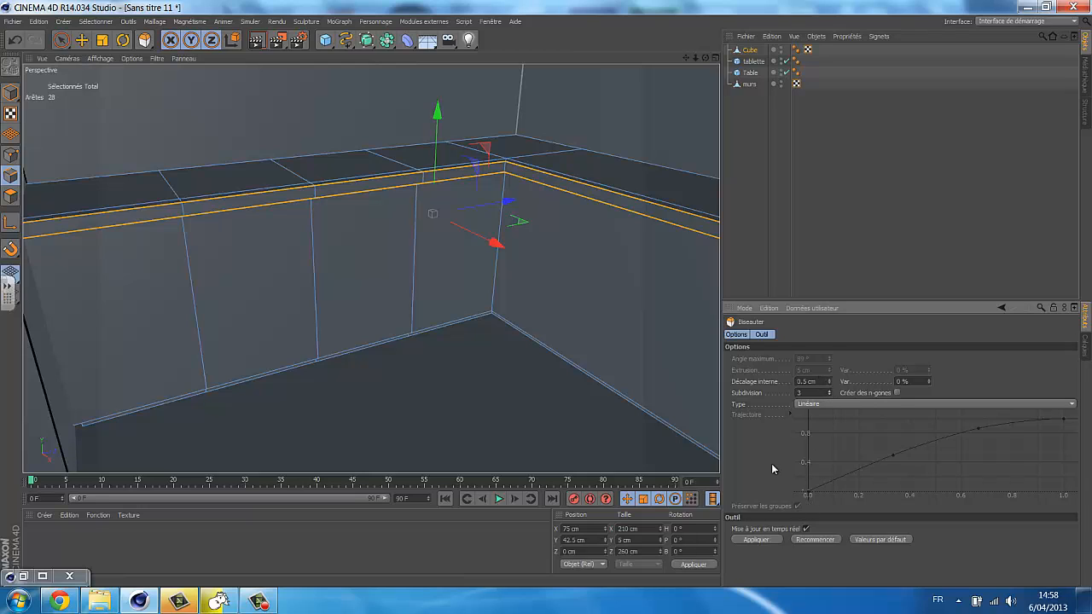
{"action": "left_click", "coordinate": [754, 540]}
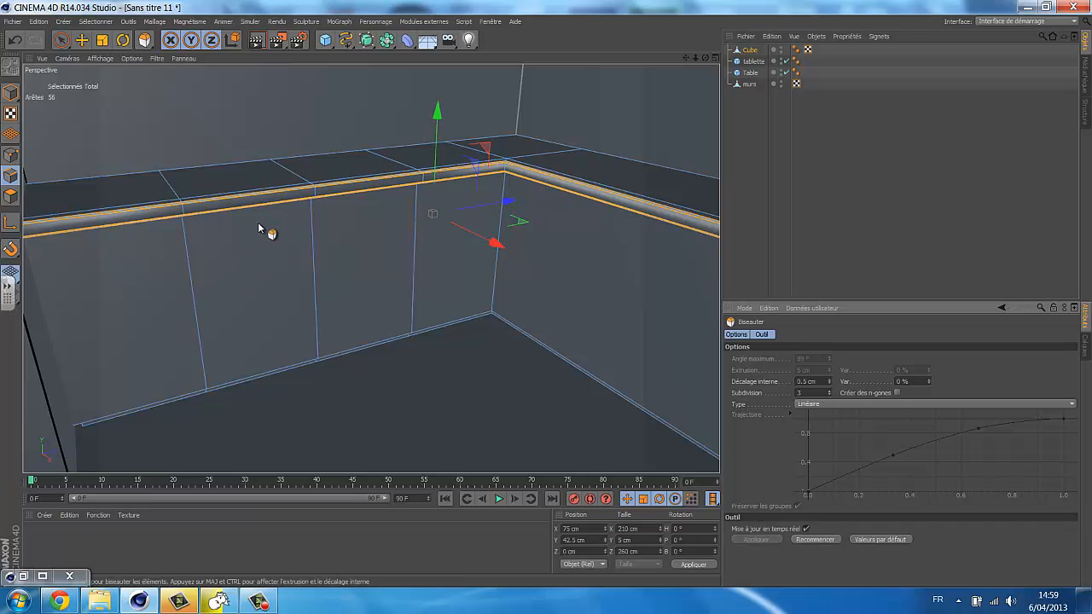
- Render the viewport to check the shading of the bevelled worktop edge, and delete the Phong tag from the Cube object
{"action": "scroll", "coordinate": [382, 178], "scroll_direction": "up", "scroll_amount": 5}
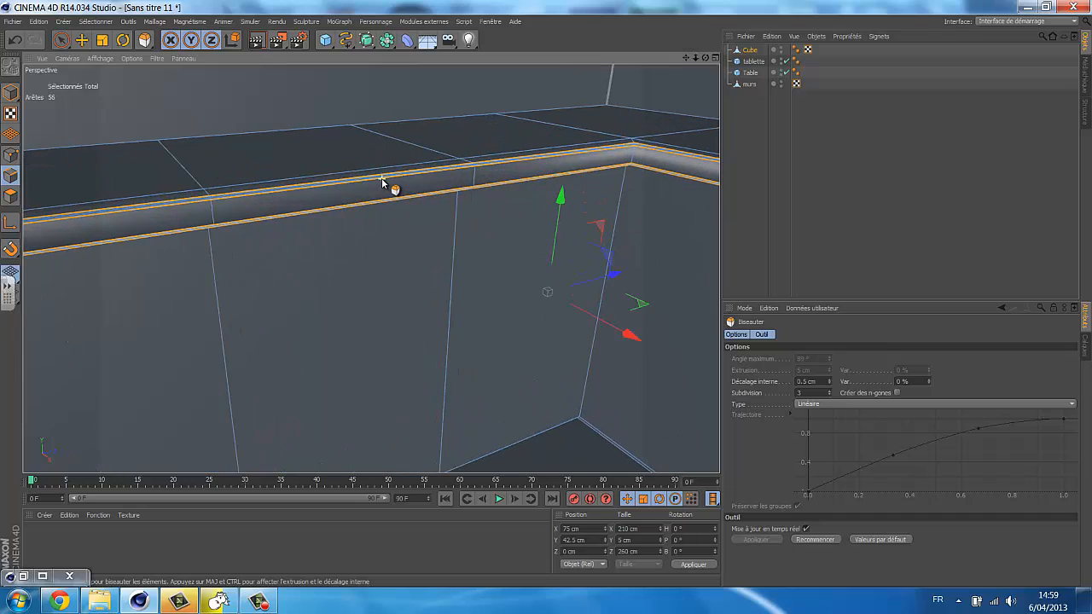
{"action": "scroll", "coordinate": [381, 177], "scroll_direction": "up", "scroll_amount": 1}
{"action": "key", "text": "ctrl+r"}
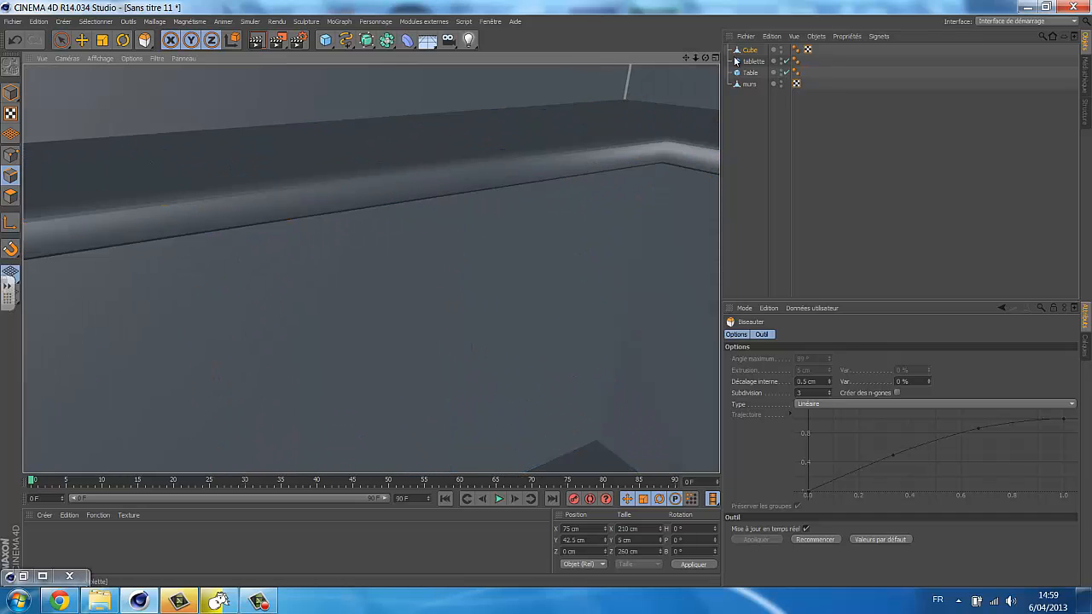
{"action": "left_click", "coordinate": [796, 53]}
{"action": "key", "text": "Delete"}
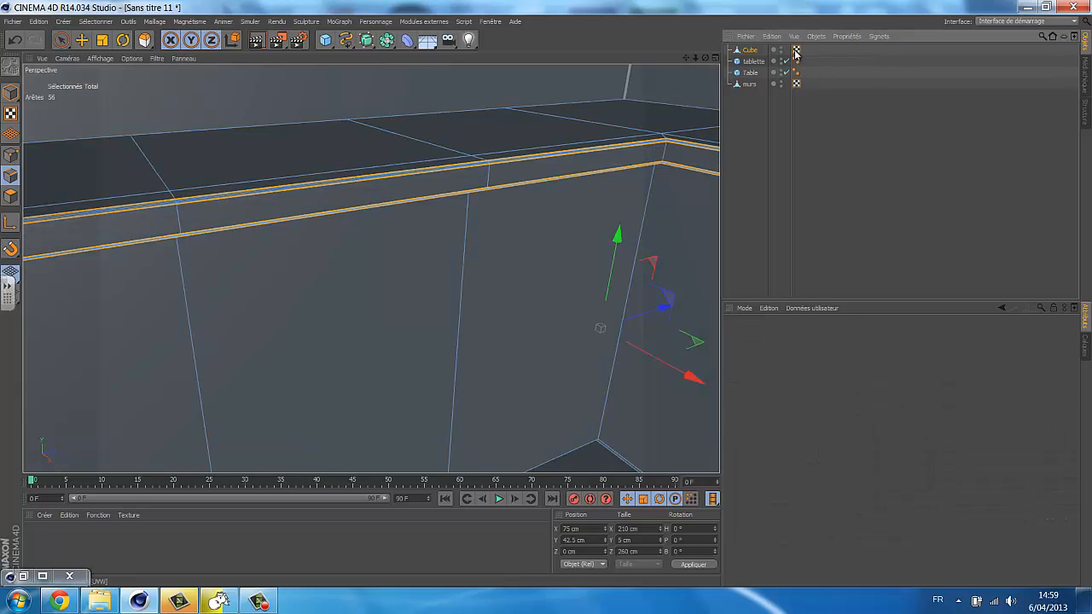
{"action": "scroll", "coordinate": [415, 264], "scroll_direction": "down", "scroll_amount": 7}
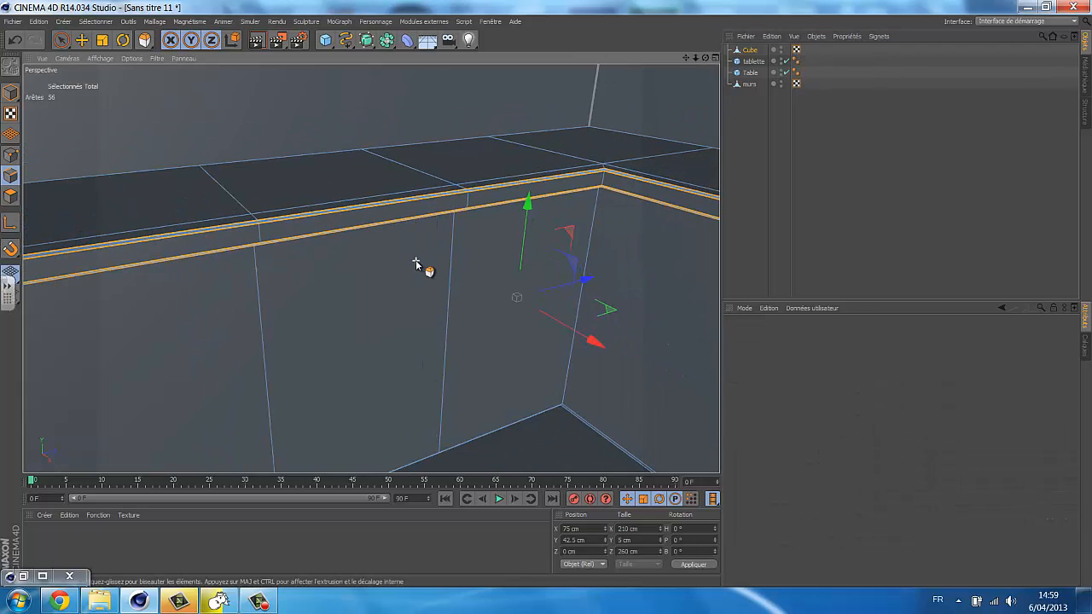
{"action": "scroll", "coordinate": [416, 261], "scroll_direction": "down", "scroll_amount": 3}
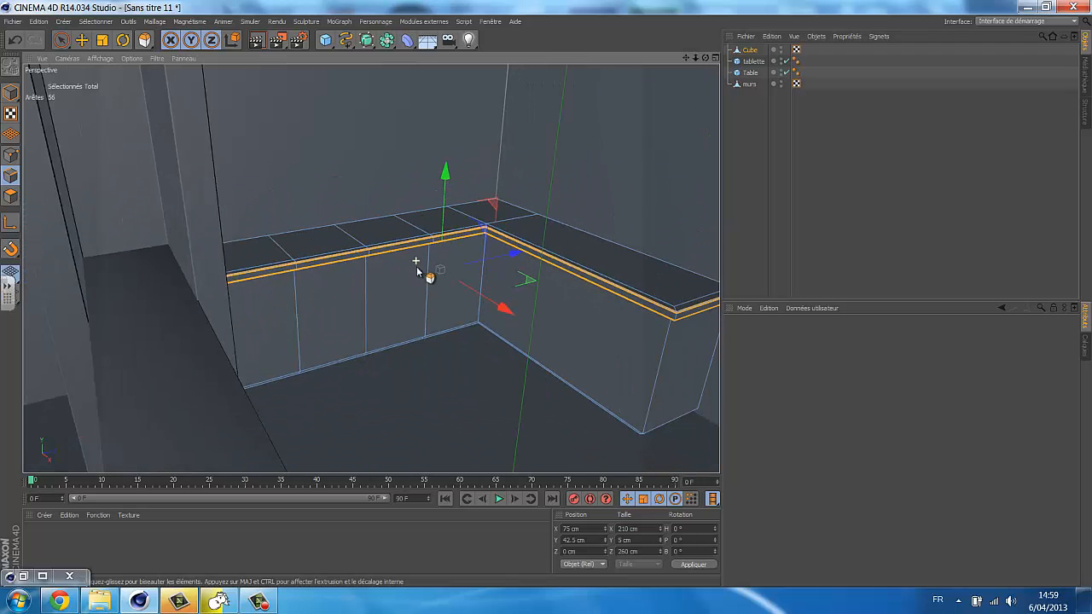
{"action": "left_click_drag", "start_coordinate": [435, 300], "coordinate": [399, 301], "text": "alt"}
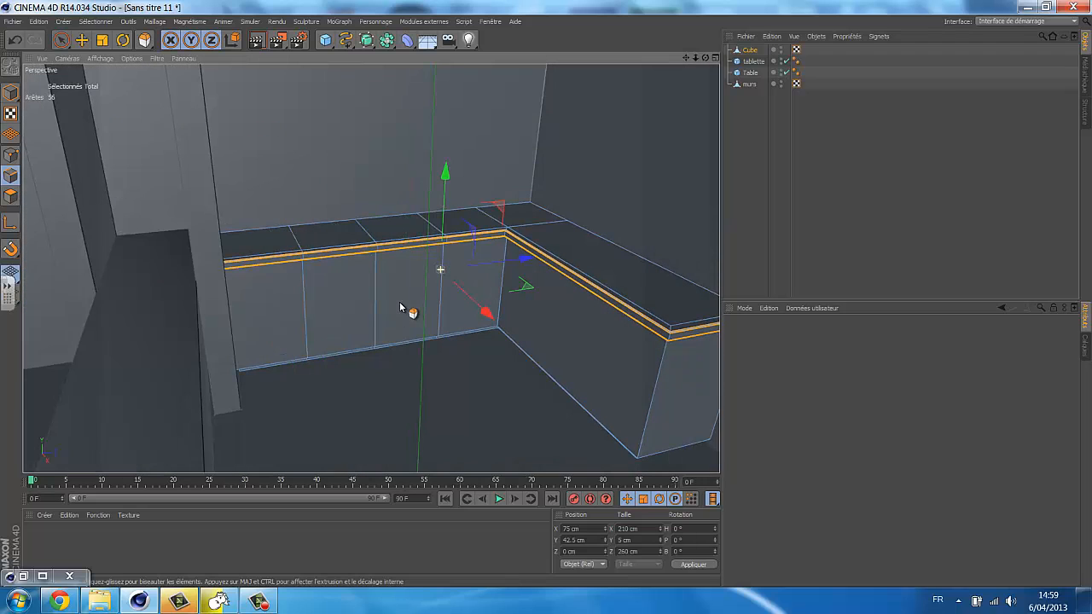